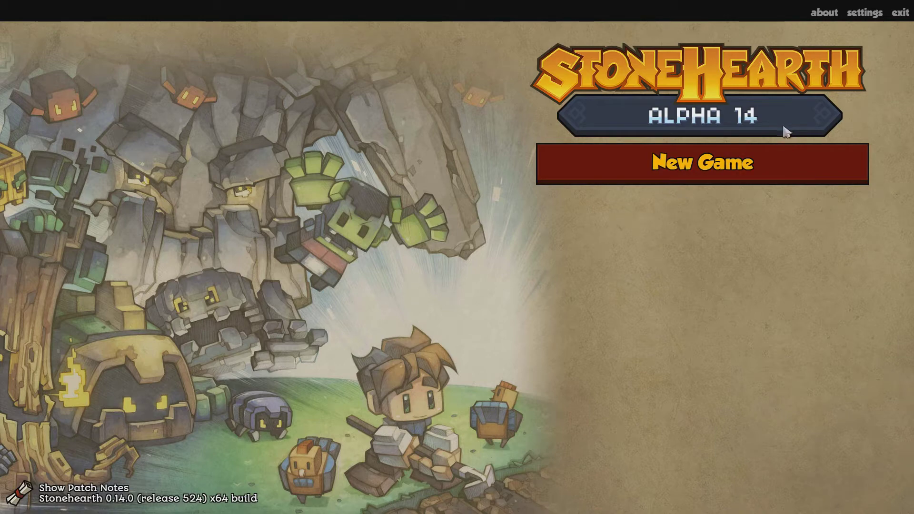
# Check the language choices in the game's system settings and close the settings without changes
pyautogui.click(857, 12)
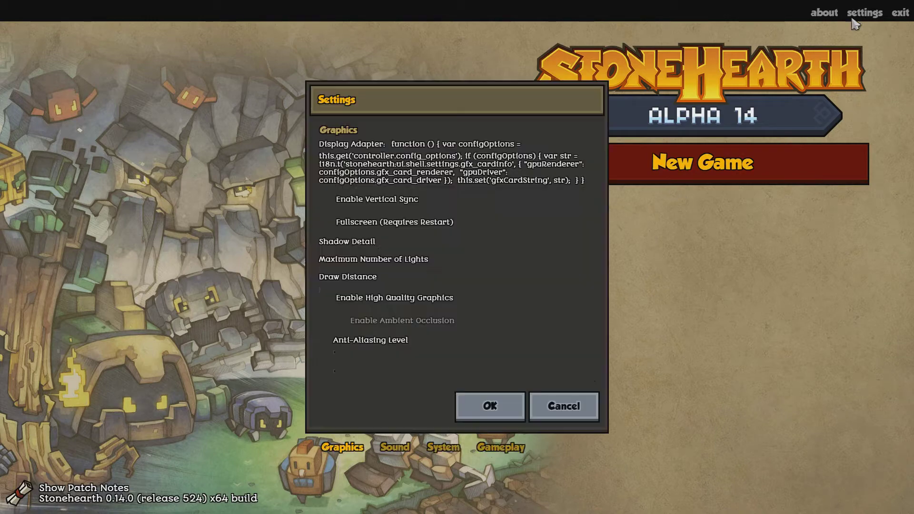
pyautogui.click(443, 448)
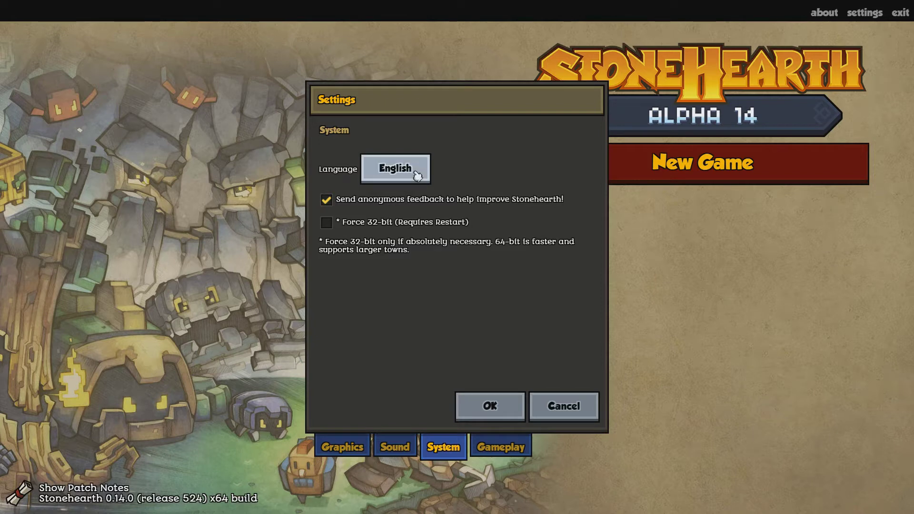
pyautogui.click(419, 175)
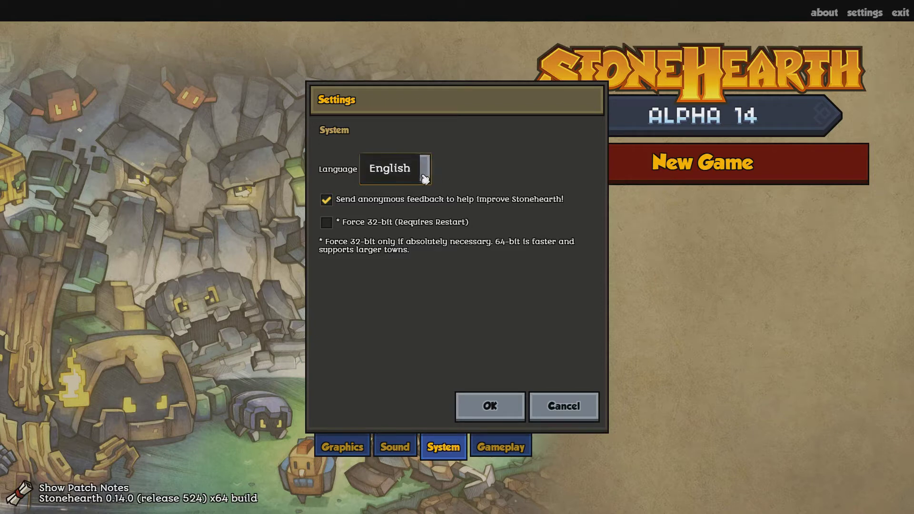
pyautogui.click(410, 172)
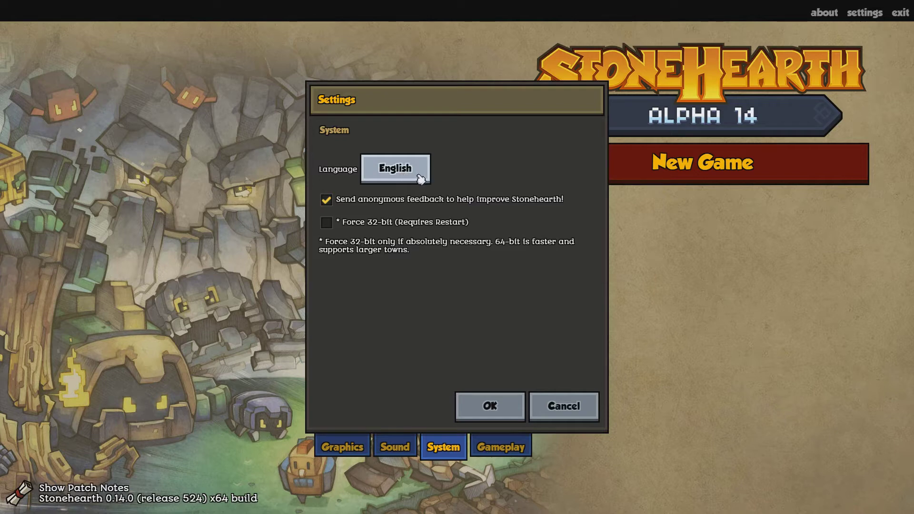
pyautogui.click(562, 406)
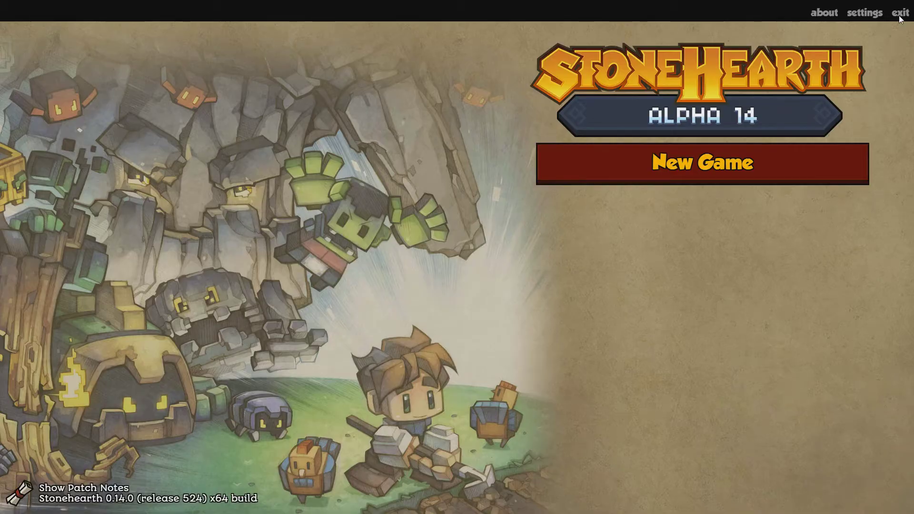
# Exit the game and launch TranslateHelper_a052.exe from the a14 folder, enlarging its window
pyautogui.click(900, 16)
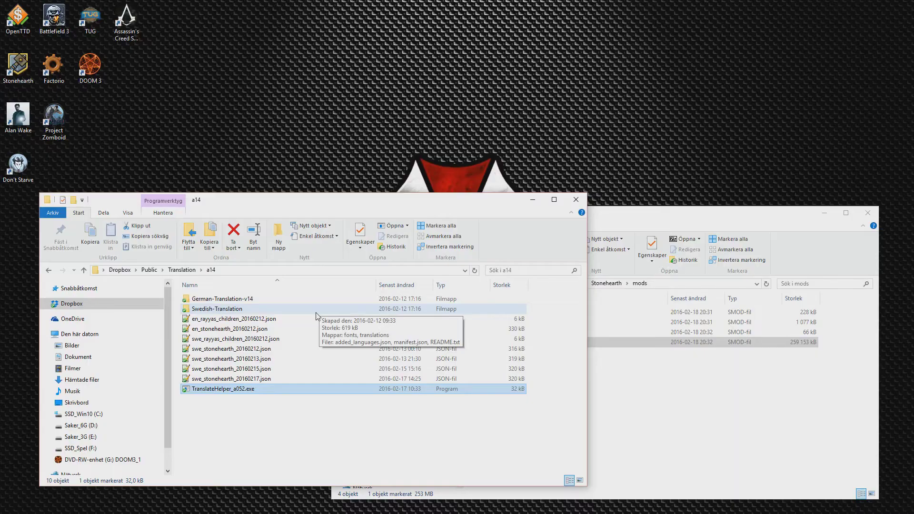
pyautogui.doubleClick(222, 391)
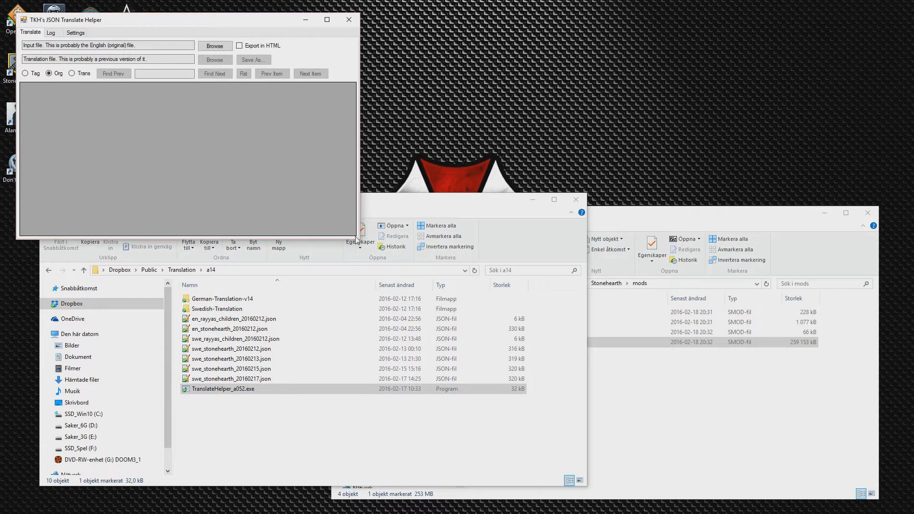
pyautogui.moveTo(357, 240); pyautogui.dragTo(455, 334)
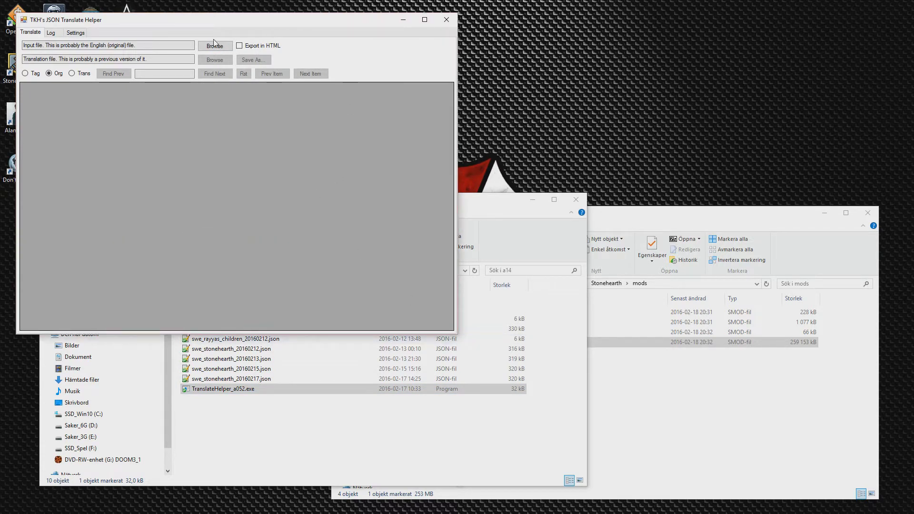
# Open the stonehearth.smod archive from the mods folder and go into its stonehearth\locales folder
pyautogui.click(537, 360)
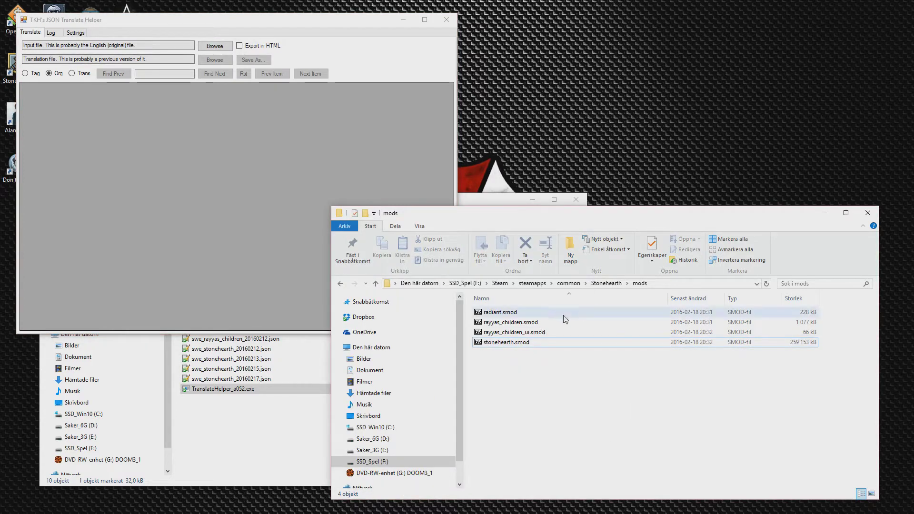
pyautogui.doubleClick(503, 346)
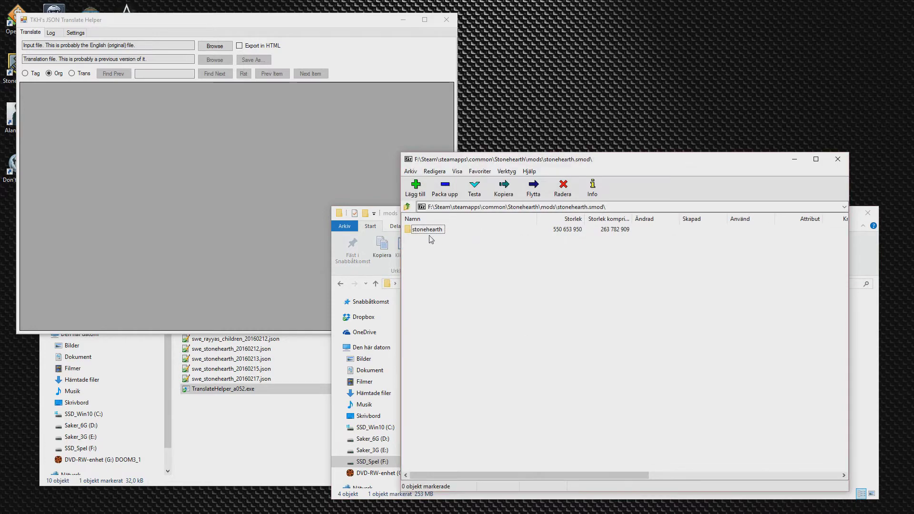
pyautogui.click(422, 231)
pyautogui.doubleClick(423, 231)
pyautogui.doubleClick(426, 303)
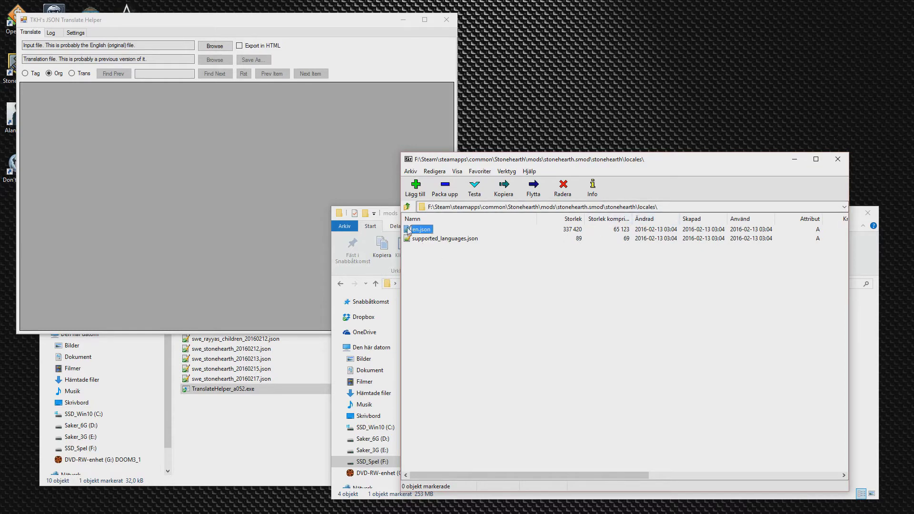
# Copy en.json from the archive's locales folder into the a14 translation folder
pyautogui.click(275, 458)
pyautogui.click(641, 283)
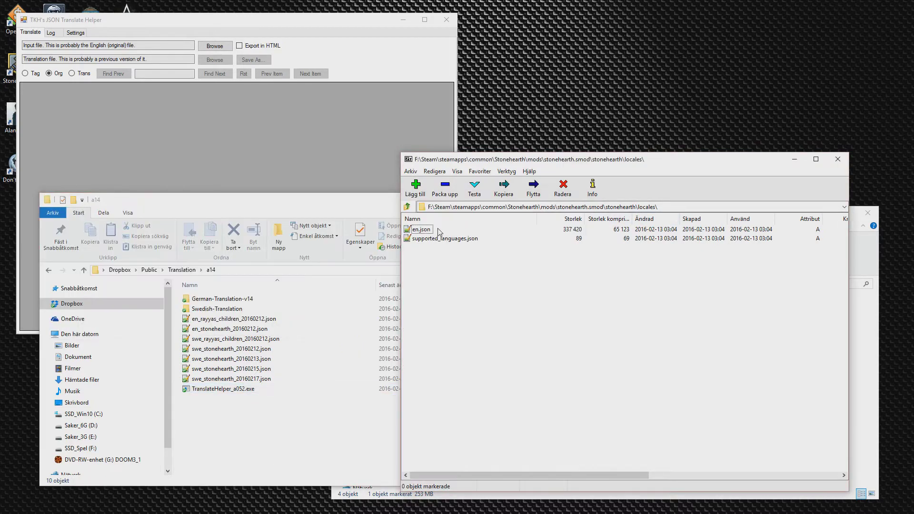
pyautogui.moveTo(429, 230); pyautogui.dragTo(207, 322)
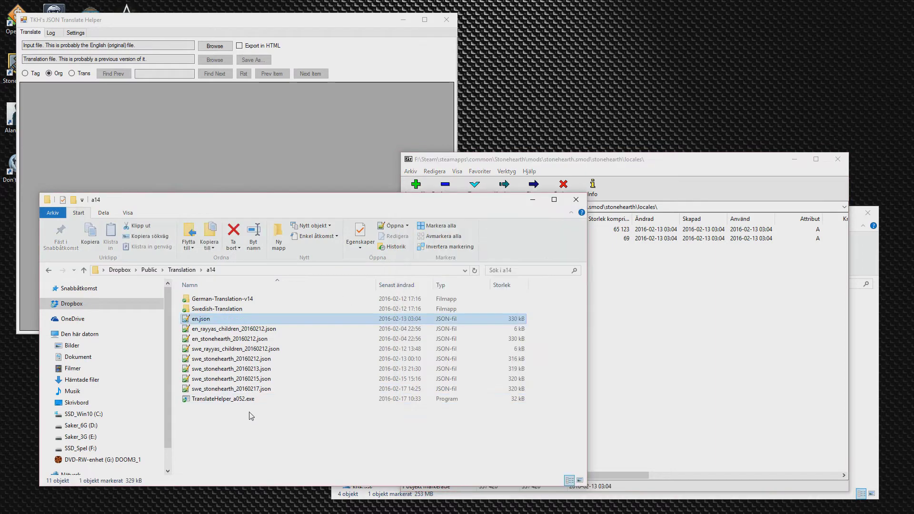
# Rename the extracted en.json file in the a14 folder as en_stonehearth_20160218.json
pyautogui.click(208, 321)
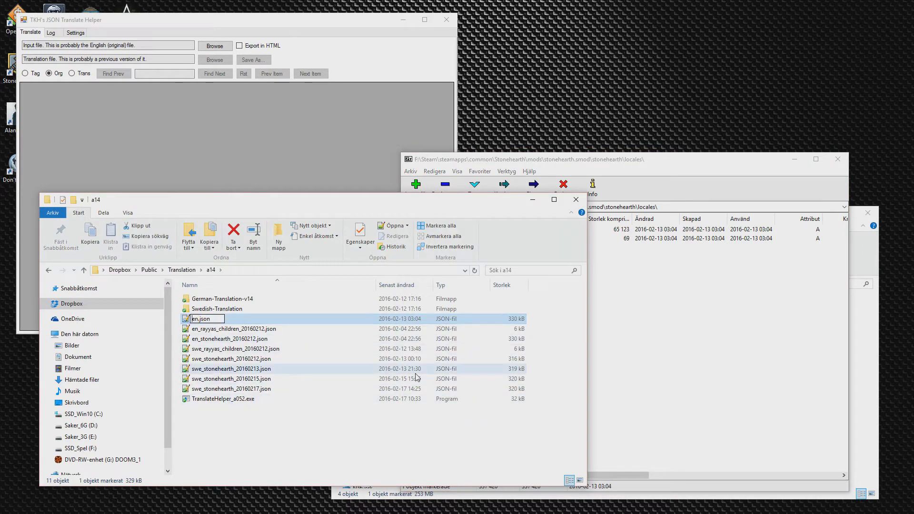
pyautogui.press('Delete')
pyautogui.write('en_stonehearth_')
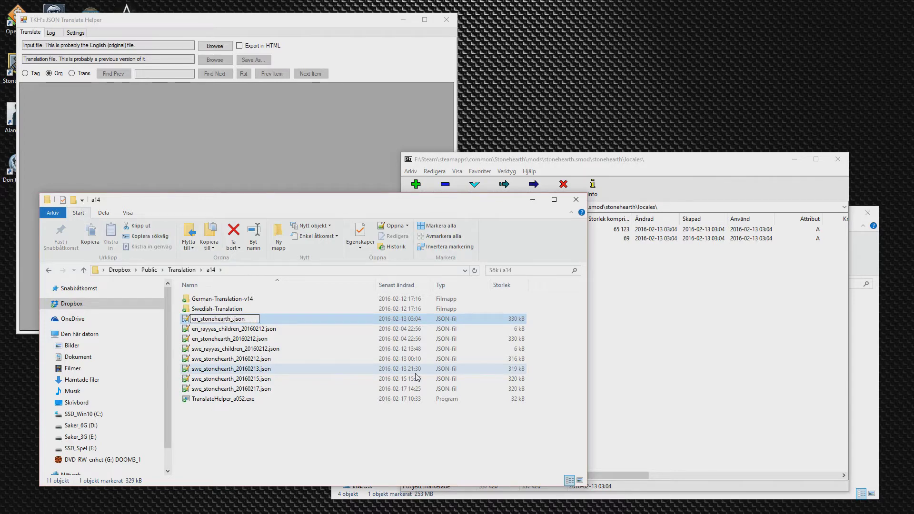
pyautogui.write('20160218')
pyautogui.press('Return')
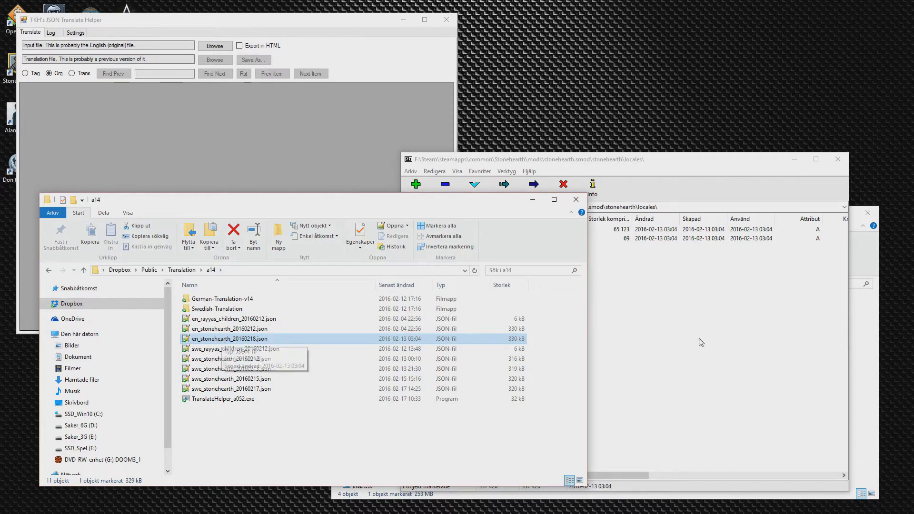
# Close the stonehearth.smod archive window and move the JSON Translate Helper window to the middle of the desktop
pyautogui.click(698, 205)
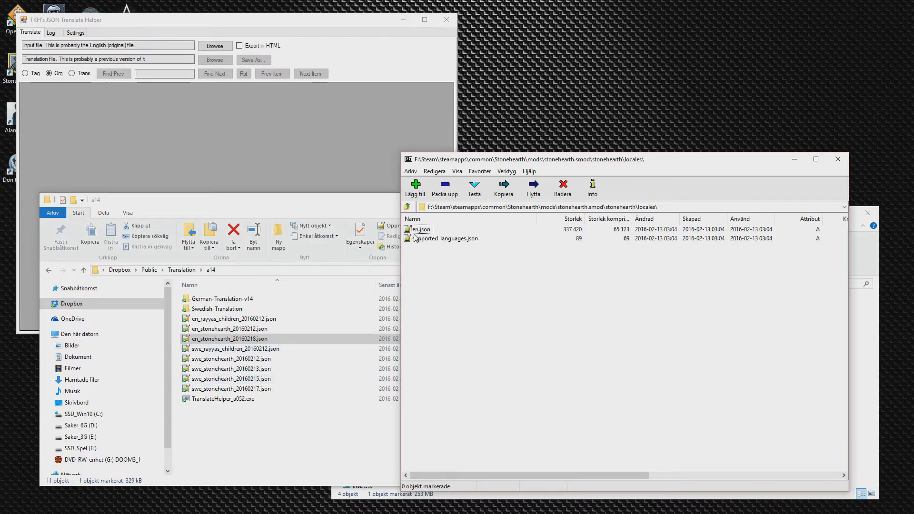
pyautogui.click(836, 160)
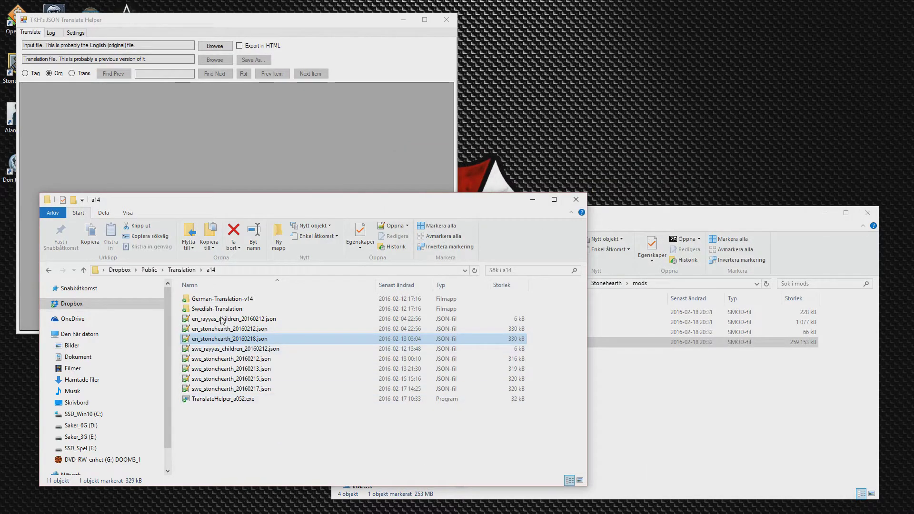
pyautogui.click(190, 143)
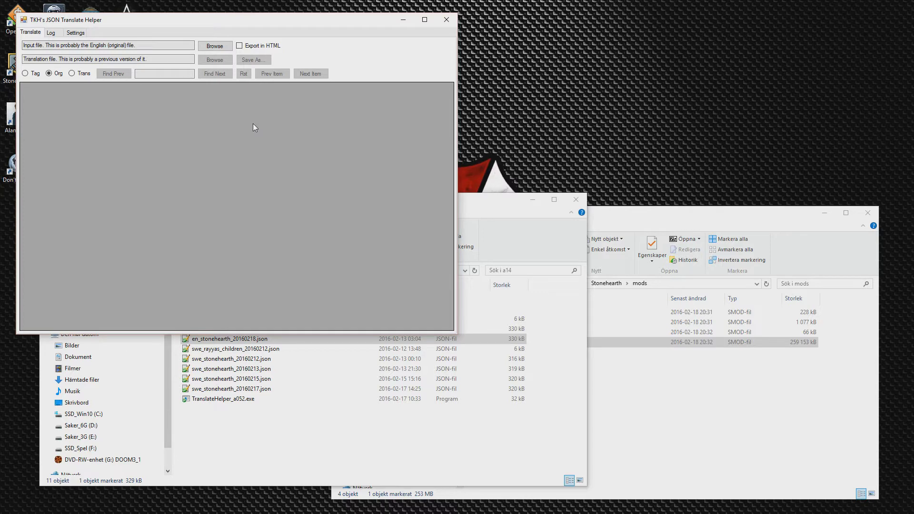
pyautogui.moveTo(246, 16); pyautogui.dragTo(446, 117)
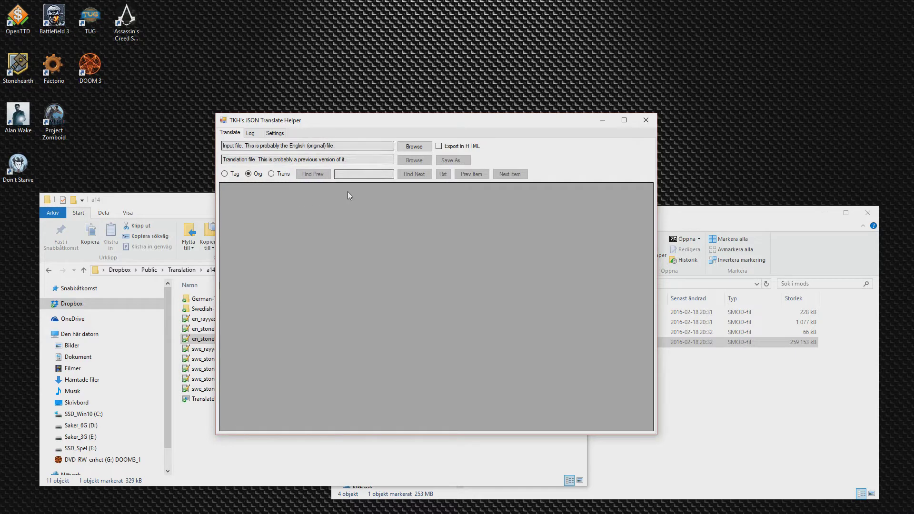
# Look through the translate helper's log and its input and output encoding settings, and return to the translation view
pyautogui.click(256, 134)
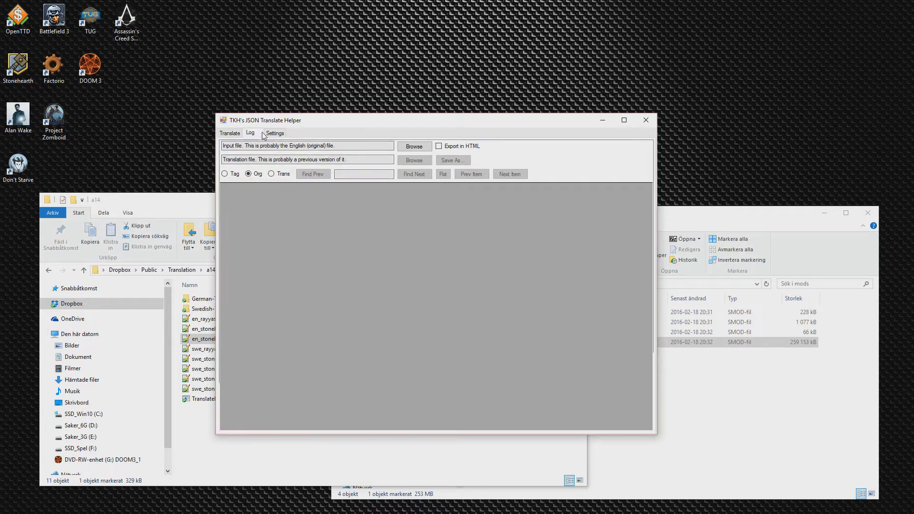
pyautogui.click(276, 134)
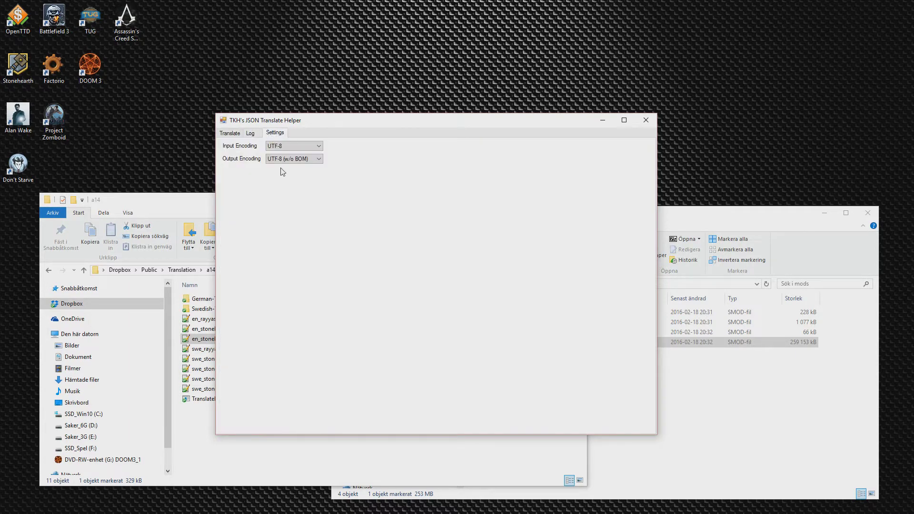
pyautogui.click(249, 133)
pyautogui.click(275, 133)
pyautogui.click(254, 134)
pyautogui.click(233, 134)
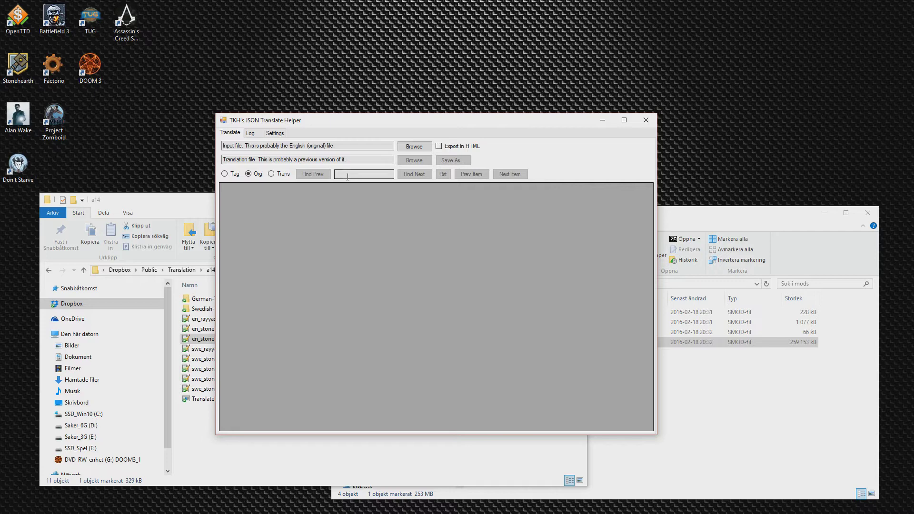
# Load en_stonehearth_20160218.json as the original English input file in the translate helper
pyautogui.click(410, 148)
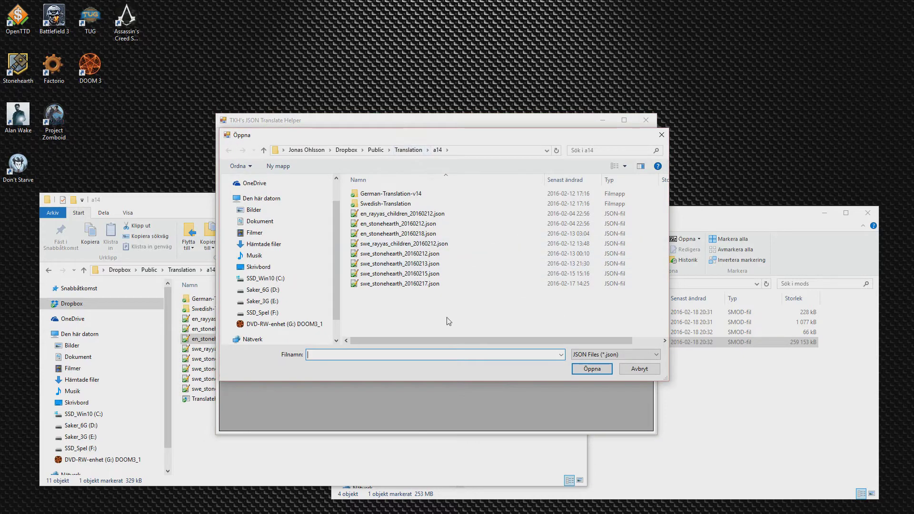
pyautogui.click(376, 234)
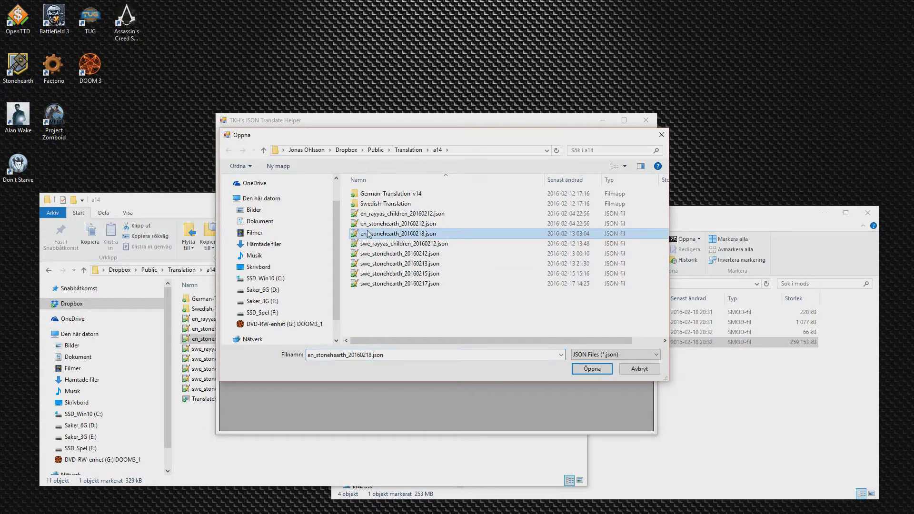
pyautogui.doubleClick(412, 233)
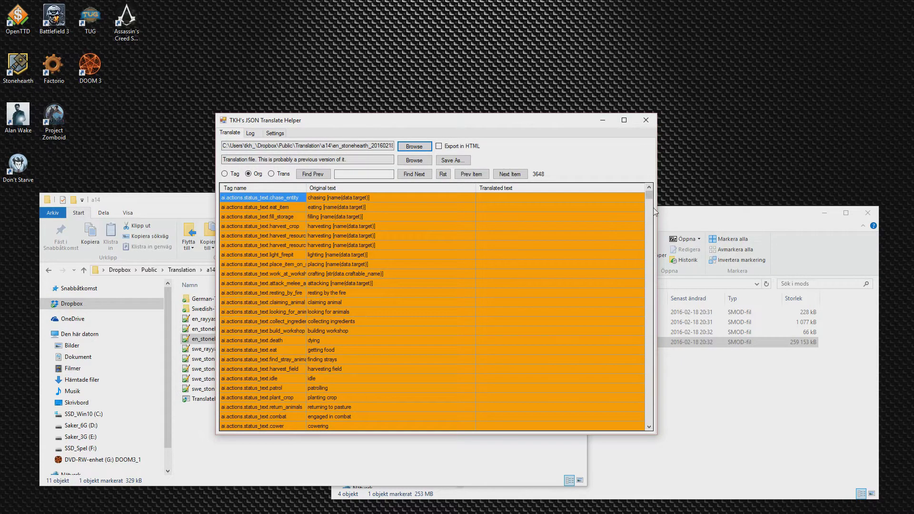
# Enter "jagar [name(data.target)]" as the translated text for the ai.actions.status_text.chase_entity tag
pyautogui.moveTo(650, 193); pyautogui.dragTo(535, 219)
pyautogui.click(489, 199)
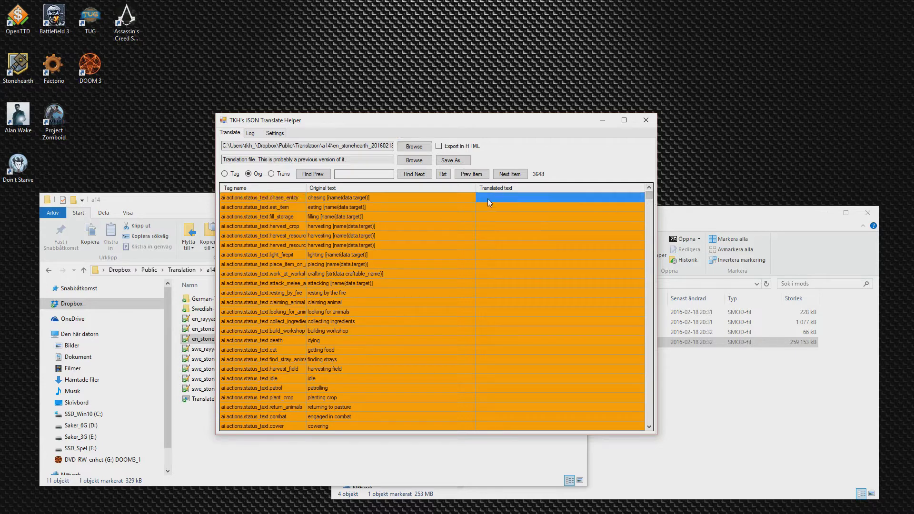
pyautogui.write('jagar [name(data.target')
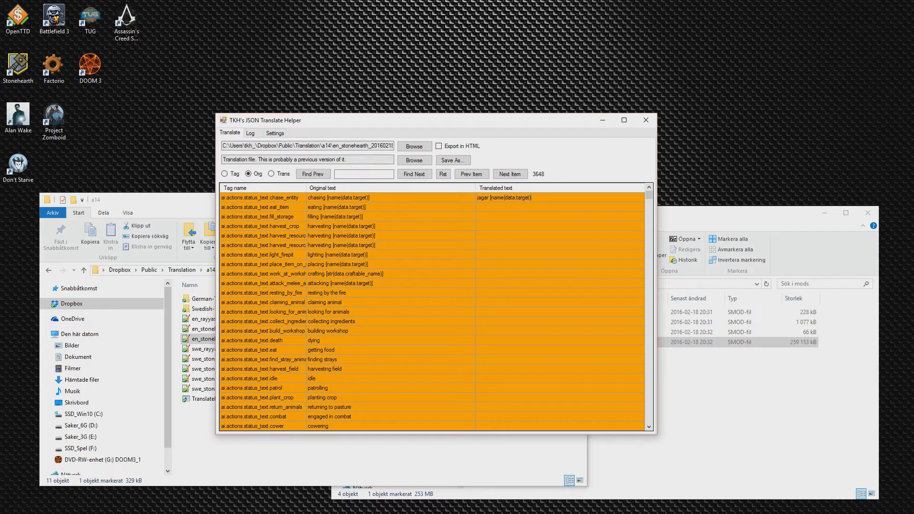
pyautogui.press('Return')
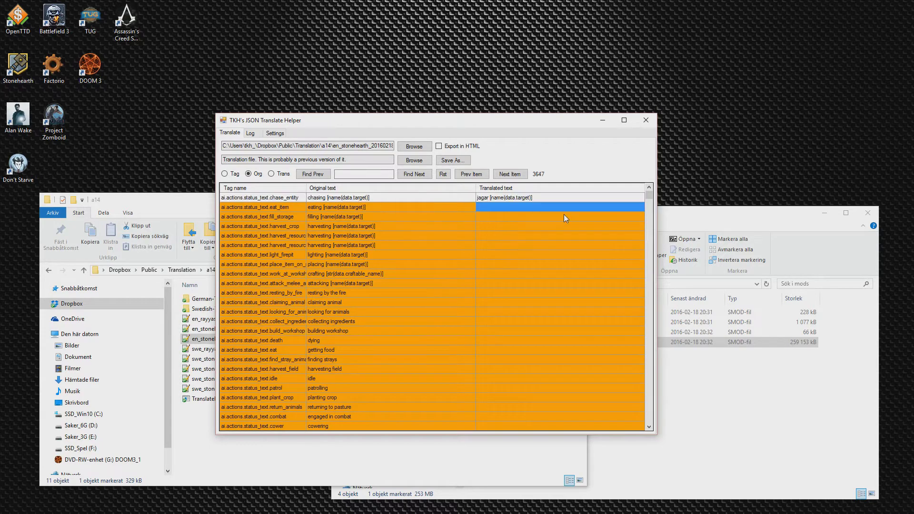
pyautogui.click(500, 197)
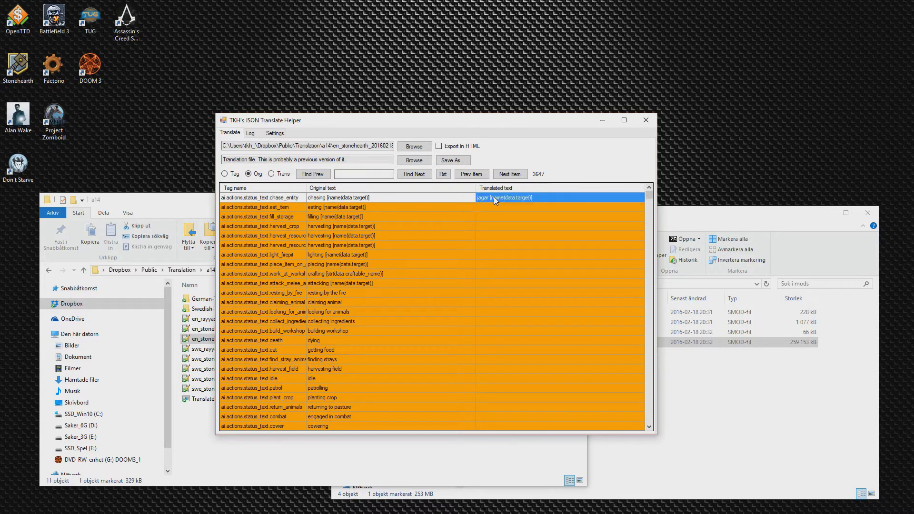
pyautogui.click(412, 200)
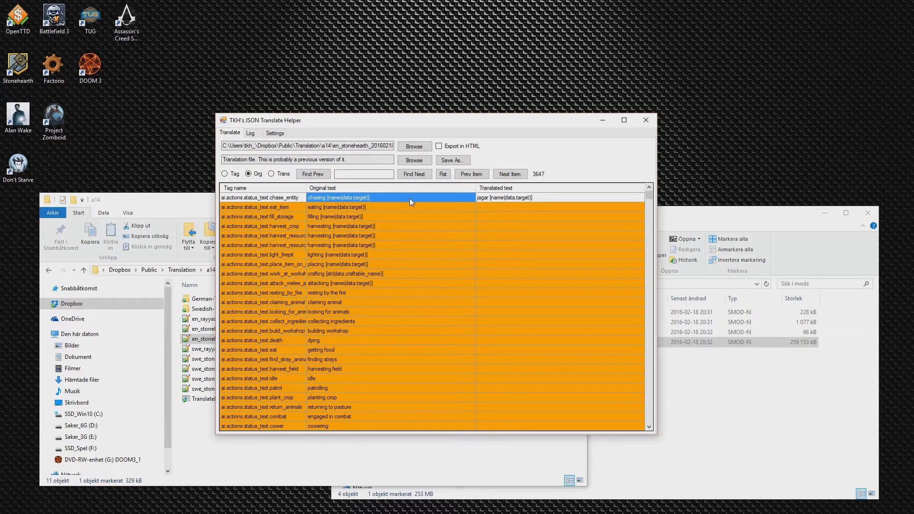
pyautogui.click(390, 208)
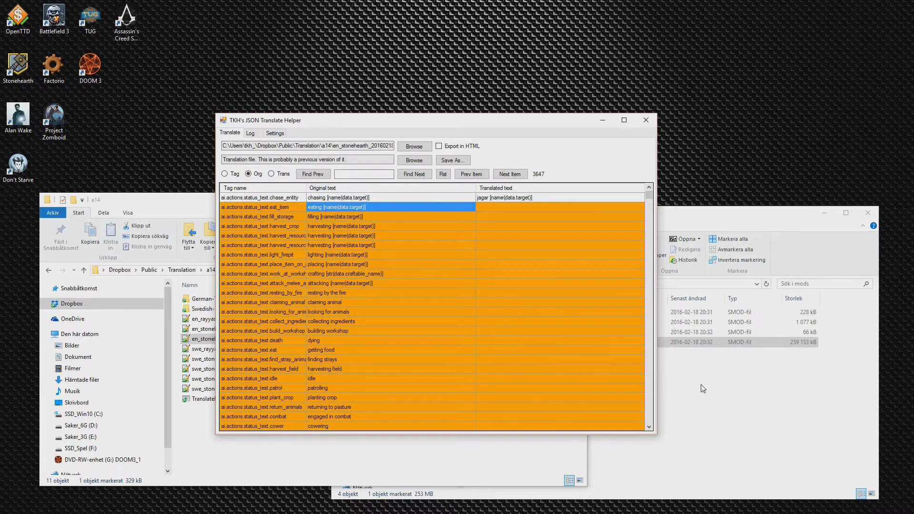
# Make a duplicate of en_stonehearth_20160218.json in the a14 folder
pyautogui.click(192, 341)
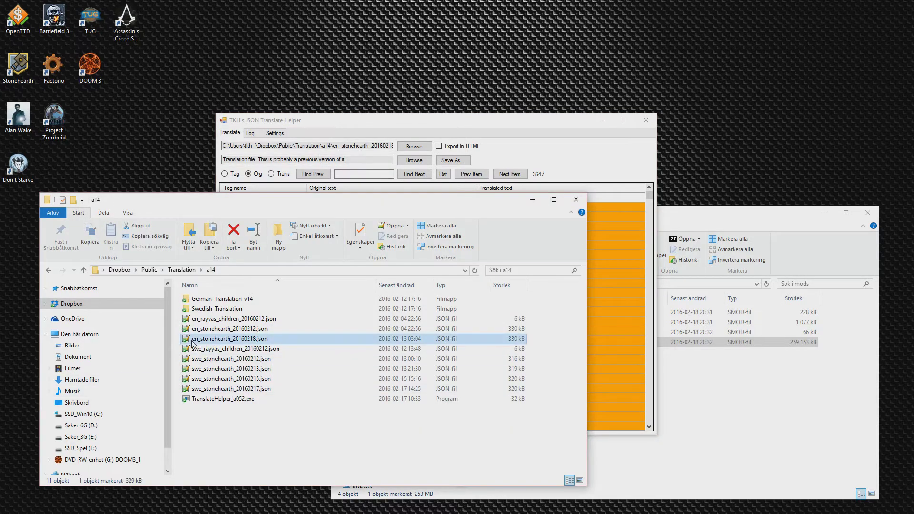
pyautogui.hotkey('ctrl', 'c')
pyautogui.hotkey('ctrl', 'v')
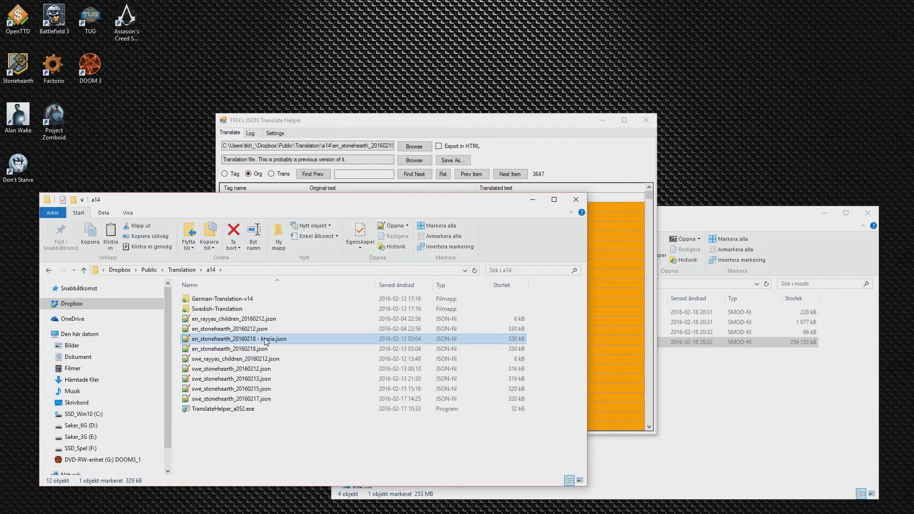
# Load en_stonehearth_20160218 - kopia.json from the a14 folder as the translation file
pyautogui.click(408, 161)
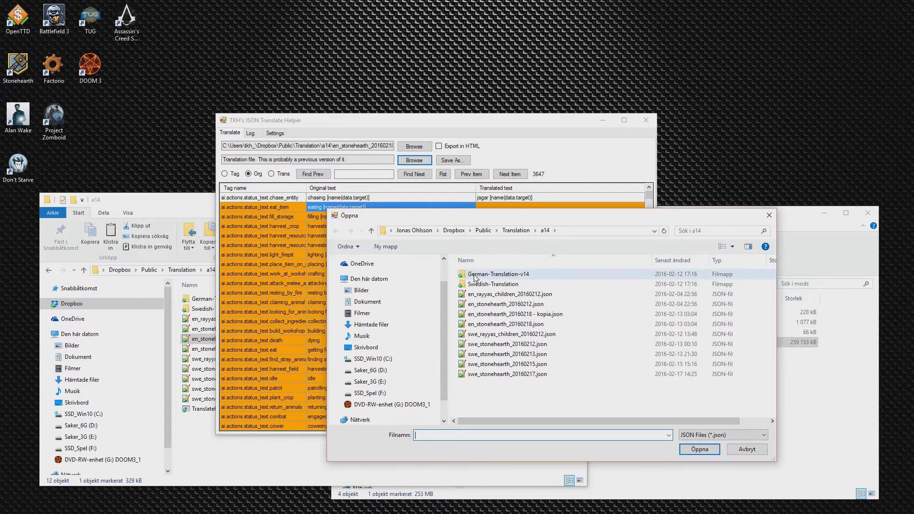
pyautogui.click(544, 315)
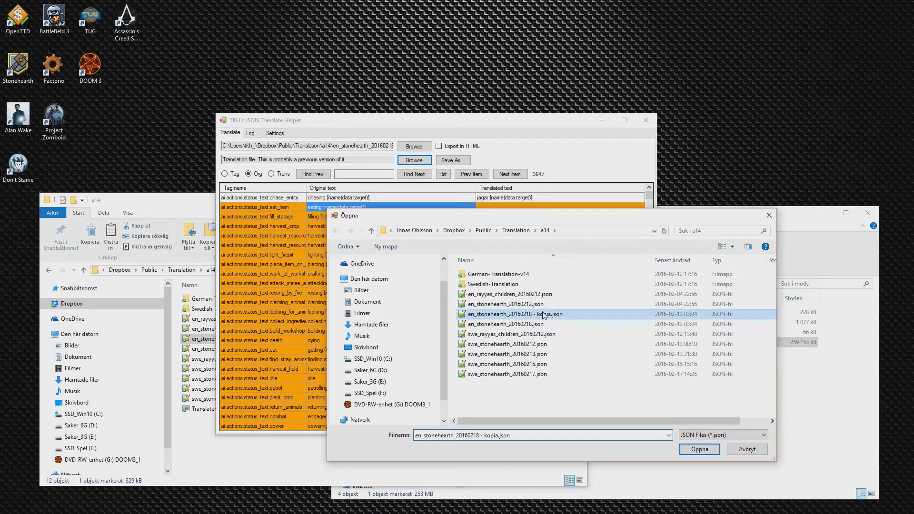
pyautogui.click(699, 449)
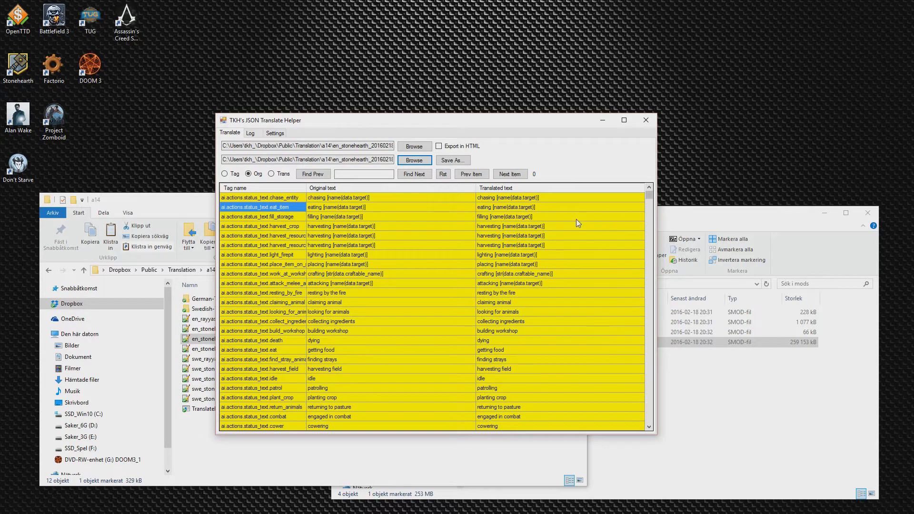
# Compare the original and translated texts of the ai.actions.status_text entries, including the harvest_crop entry
pyautogui.click(506, 227)
pyautogui.click(405, 226)
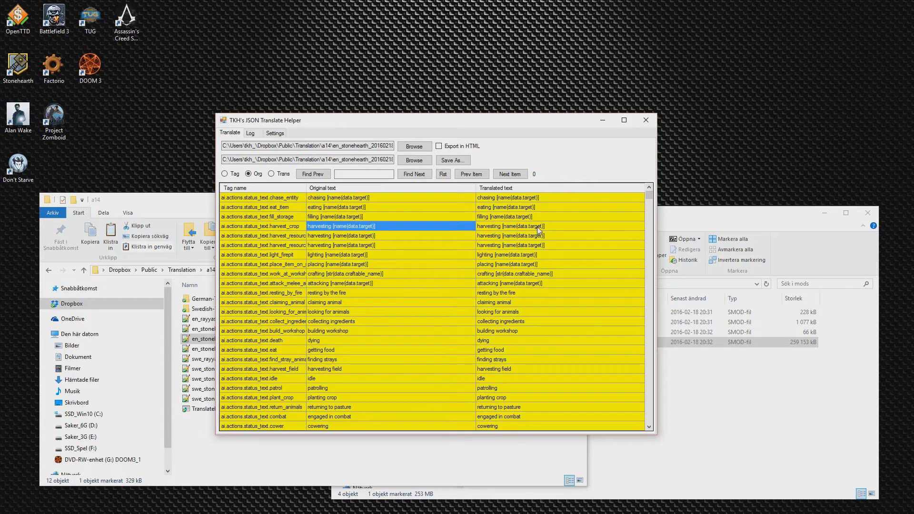
pyautogui.click(537, 227)
pyautogui.click(406, 229)
pyautogui.scroll(-5, 506, 321)
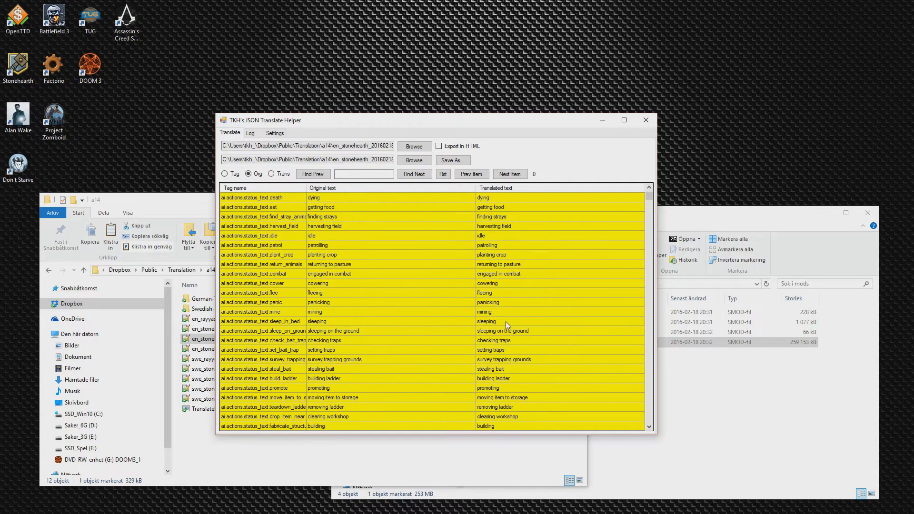
pyautogui.scroll(3, 560, 319)
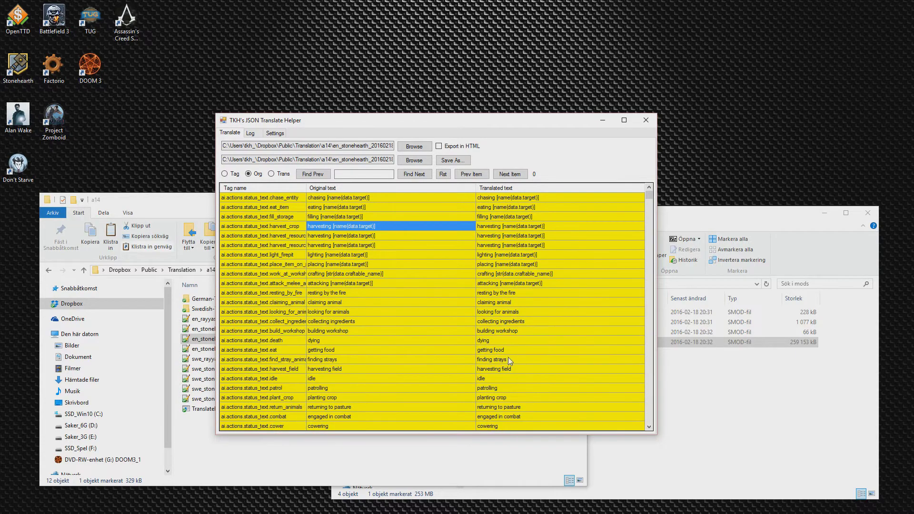
pyautogui.scroll(-3, 494, 362)
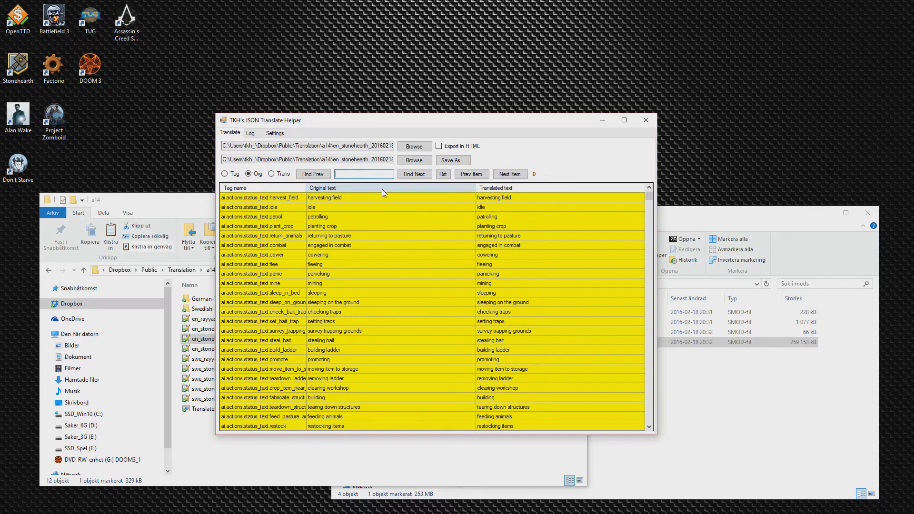
# Search the original texts for "pause" and compare the matching entry's original and translated text
pyautogui.write('pause')
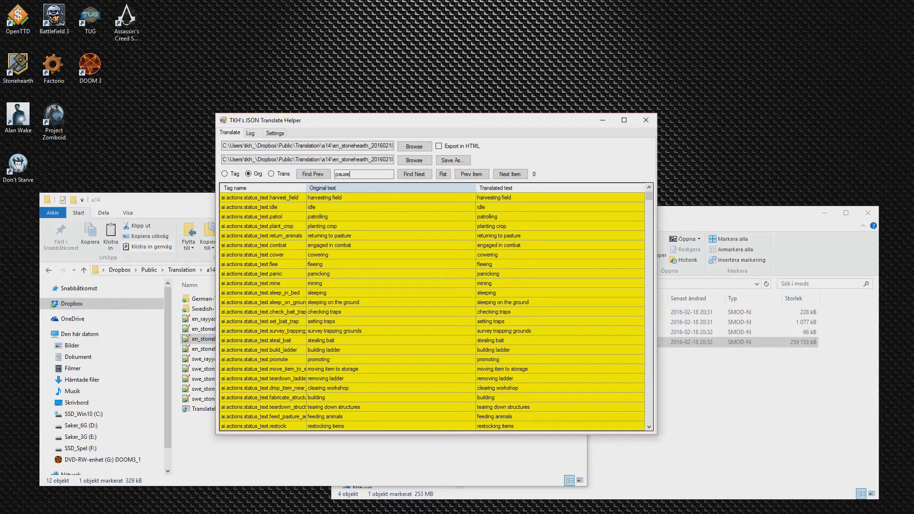
pyautogui.click(413, 174)
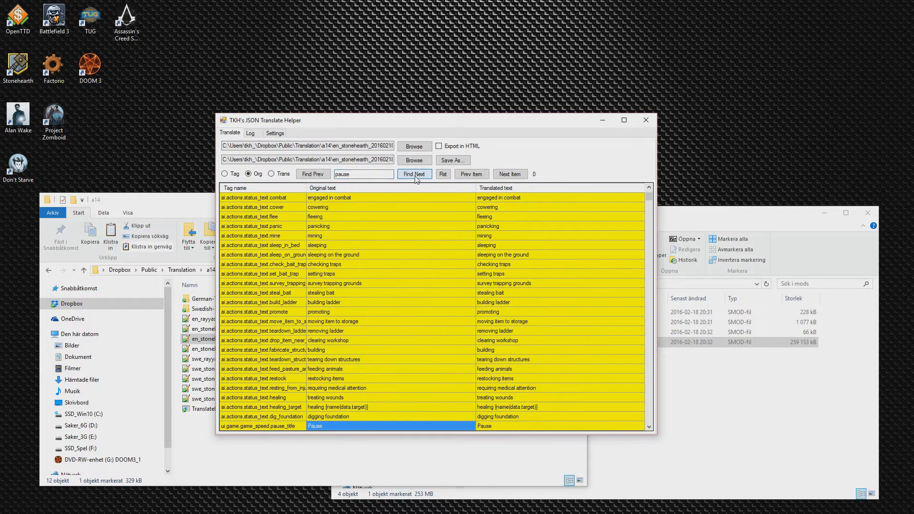
pyautogui.click(479, 428)
pyautogui.click(489, 428)
pyautogui.click(489, 430)
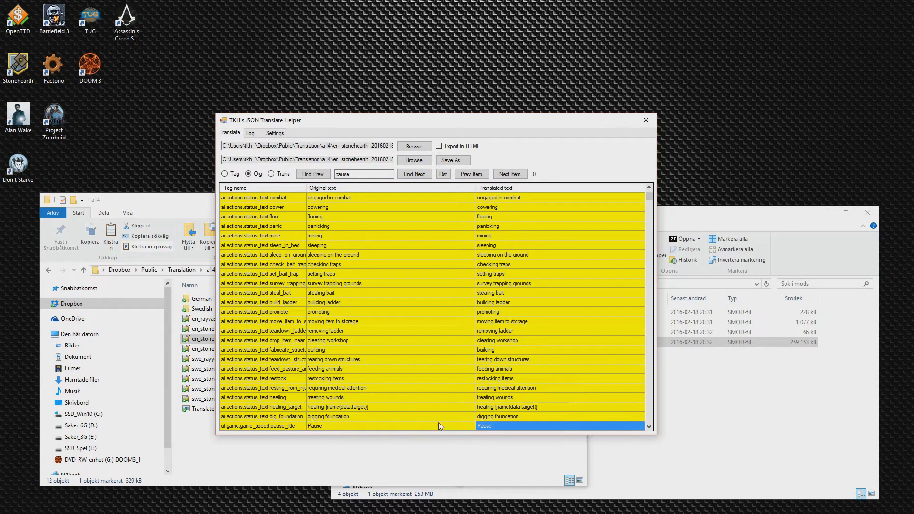
pyautogui.click(502, 427)
pyautogui.click(441, 427)
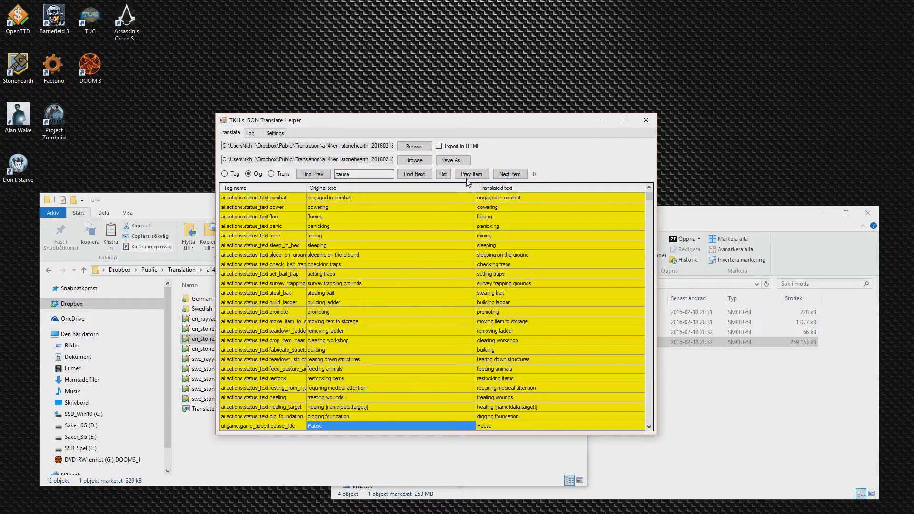
# Load swe_stonehearth_20160217.json from the a14 folder as the translation file
pyautogui.click(405, 161)
pyautogui.click(484, 376)
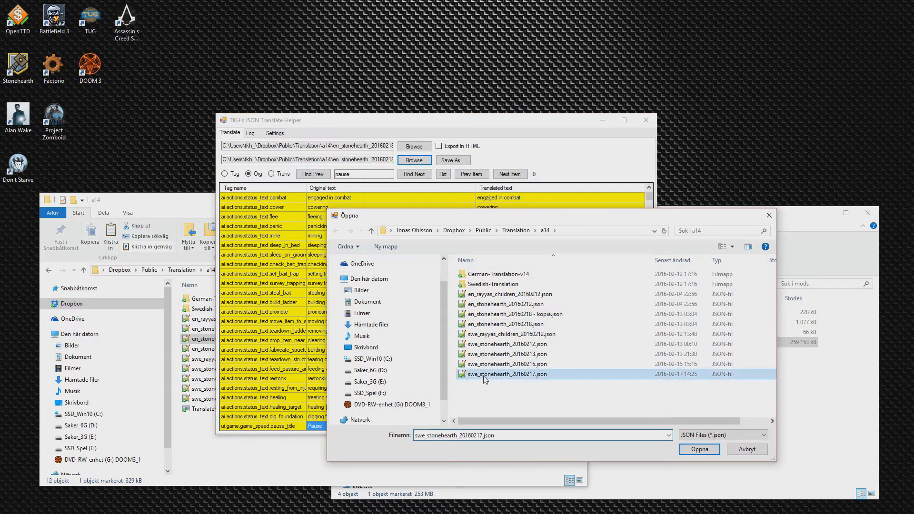
pyautogui.click(700, 450)
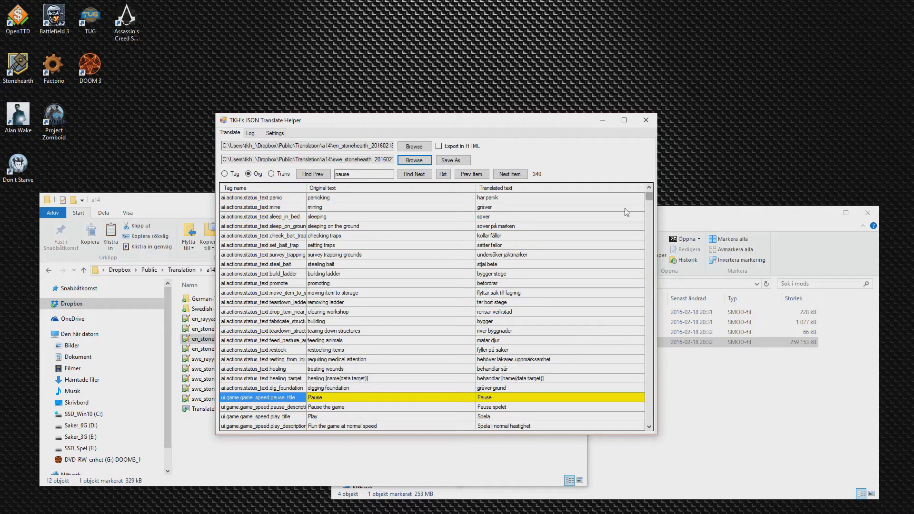
# Look through the Swedish status texts and examine the translation of the ui.game.game_speed.pause_title entry
pyautogui.click(510, 217)
pyautogui.scroll(6, 548, 246)
pyautogui.scroll(1, 538, 238)
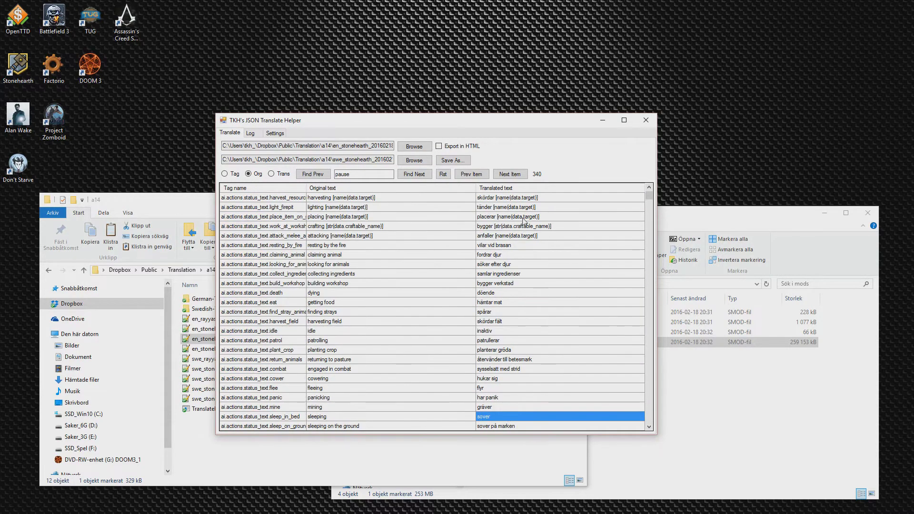
pyautogui.scroll(-8, 524, 226)
pyautogui.scroll(1, 514, 307)
pyautogui.click(500, 400)
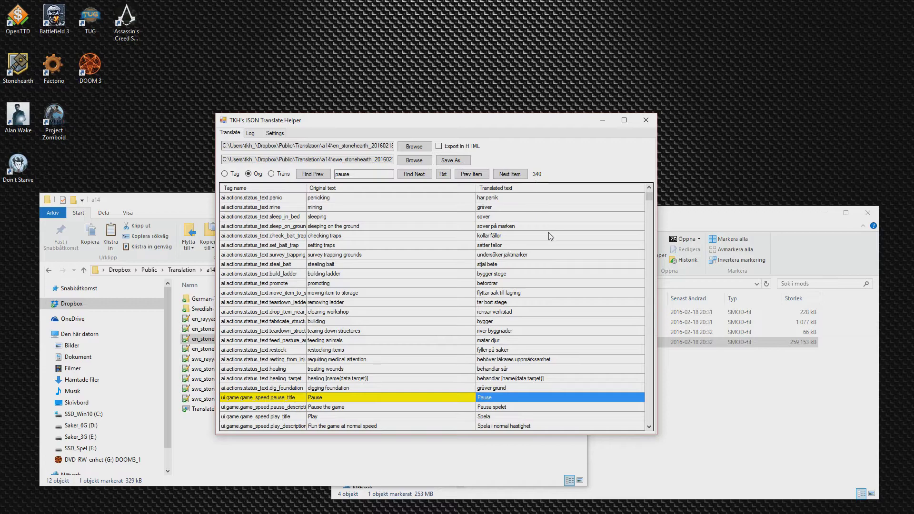
pyautogui.scroll(-3, 546, 285)
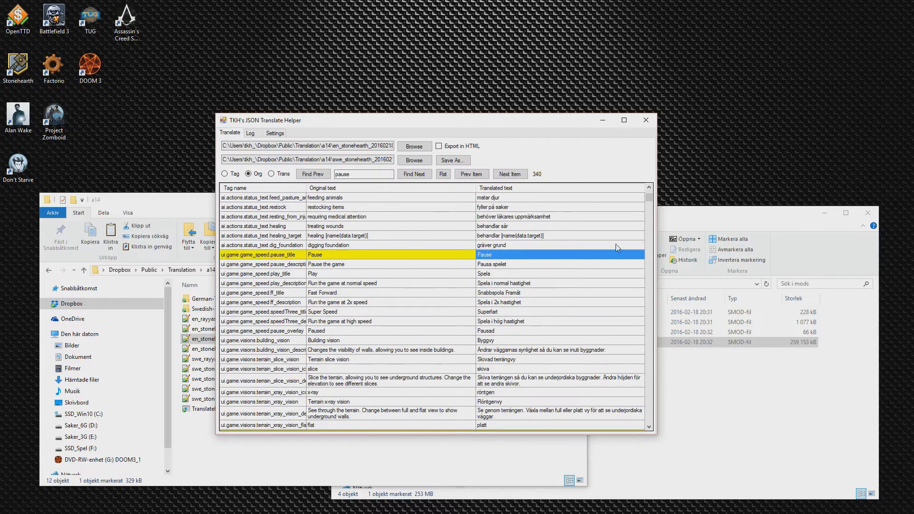
# Reset the empty translation of the Potted Cactus entry to its original English text and compare it with the neighbouring entries
pyautogui.moveTo(650, 199); pyautogui.dragTo(652, 333)
pyautogui.click(541, 328)
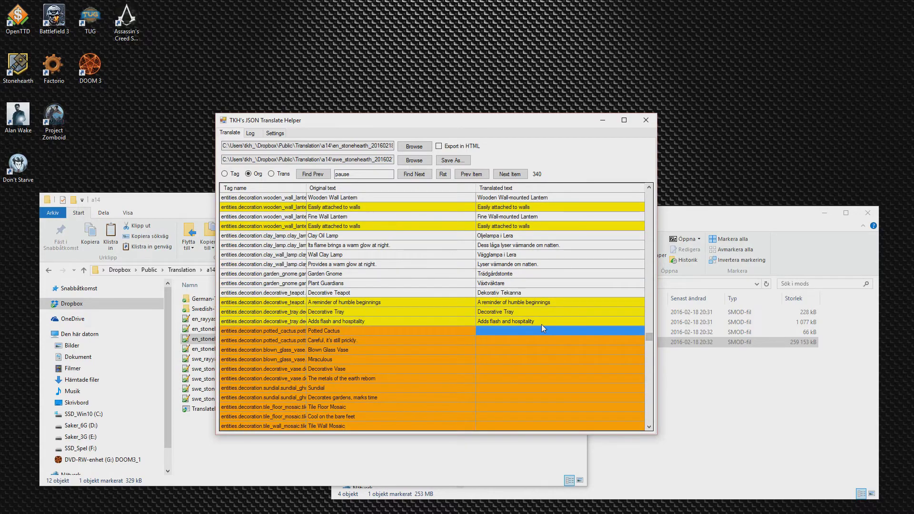
pyautogui.scroll(-3, 318, 353)
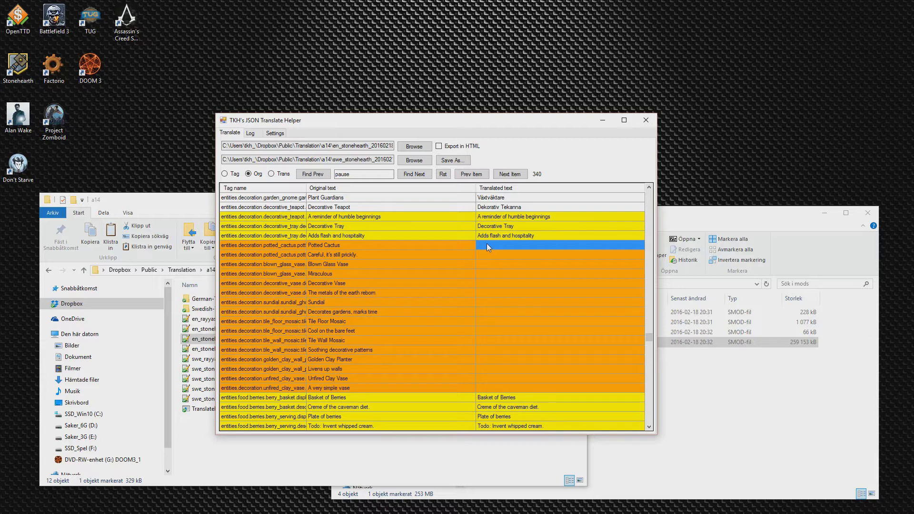
pyautogui.click(443, 174)
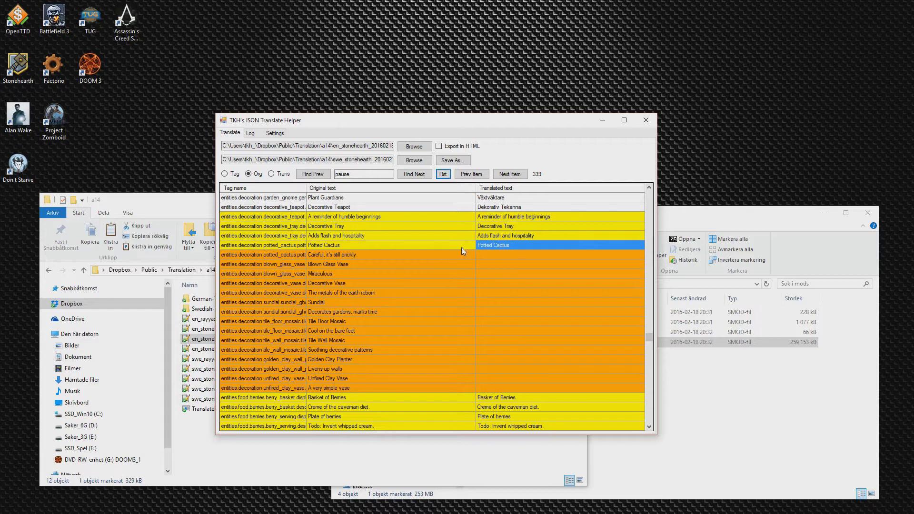
pyautogui.click(426, 247)
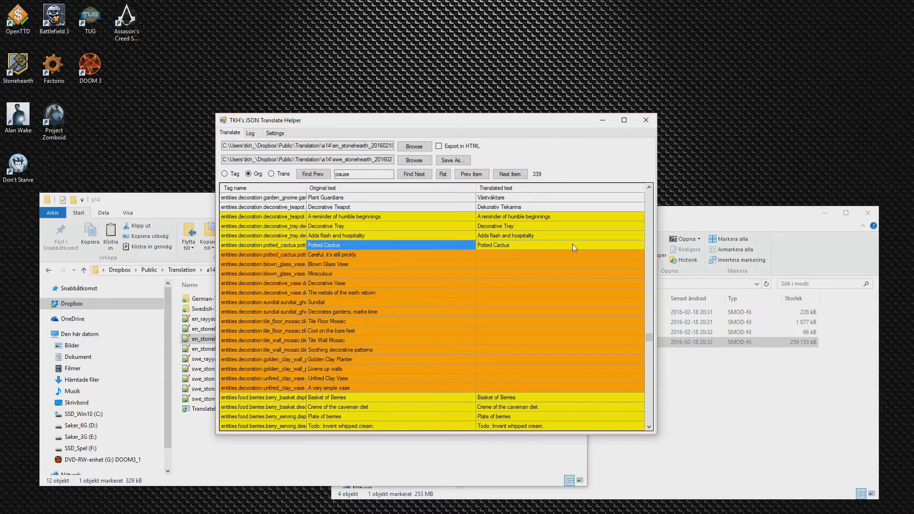
pyautogui.click(533, 247)
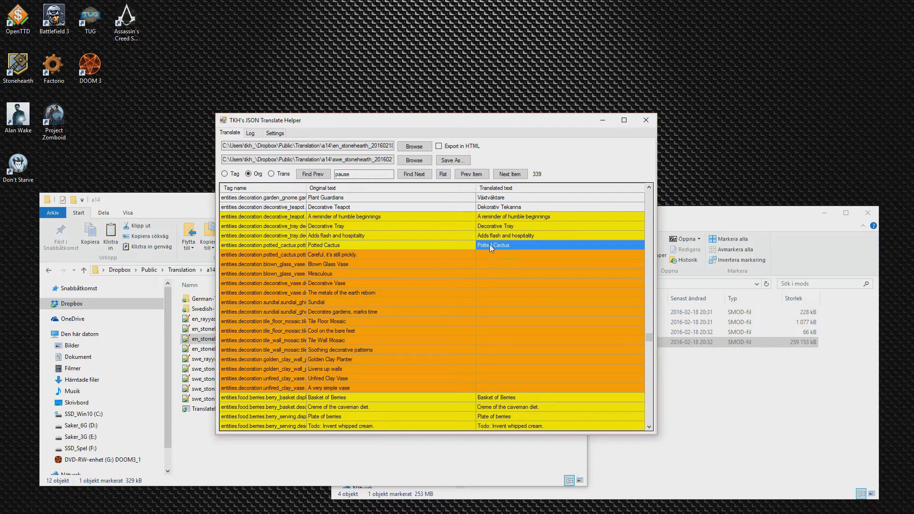
pyautogui.scroll(-2, 493, 249)
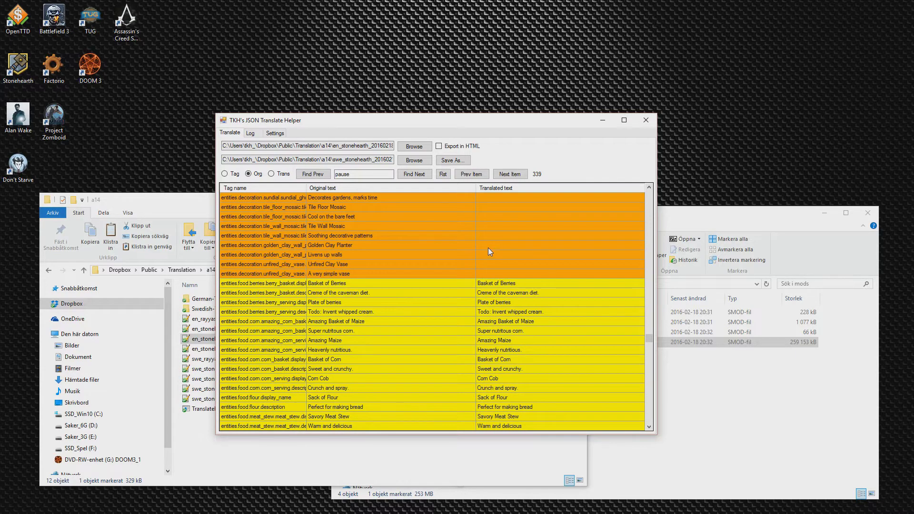
pyautogui.scroll(3, 504, 245)
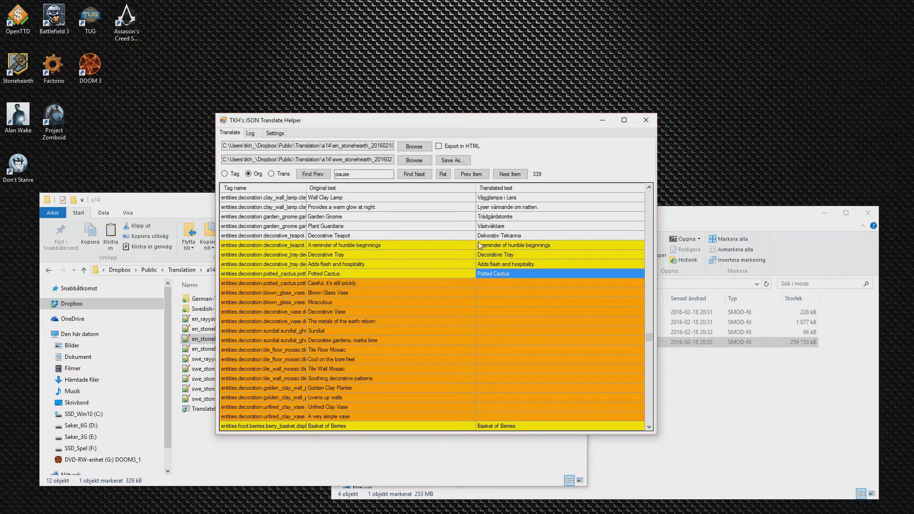
# Step forward from Potted Cactus to Decorative Vase, and back through the highlighted entries to the Fine Wall Lantern's "Easily attached to walls"
pyautogui.click(501, 176)
pyautogui.click(510, 175)
pyautogui.click(471, 174)
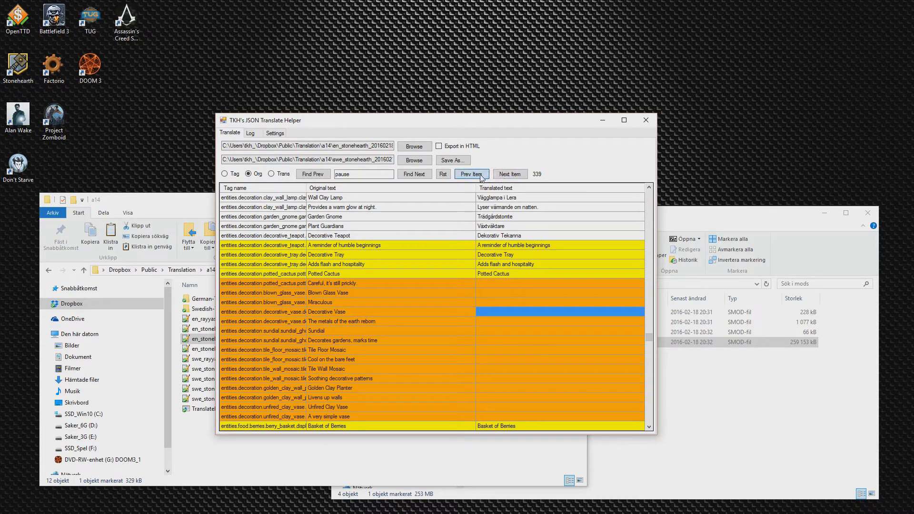
pyautogui.click(472, 174)
pyautogui.click(472, 174)
pyautogui.click(471, 174)
pyautogui.click(472, 175)
pyautogui.click(471, 174)
pyautogui.click(472, 174)
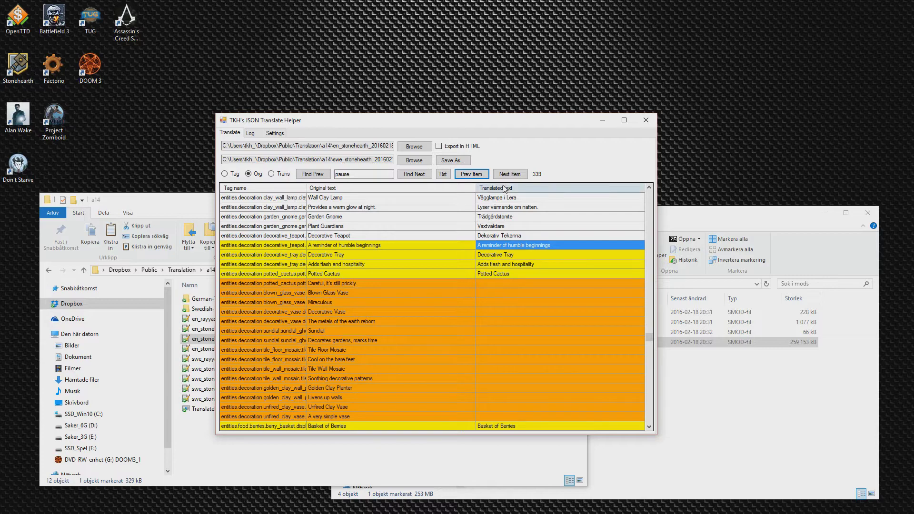
pyautogui.scroll(4, 507, 248)
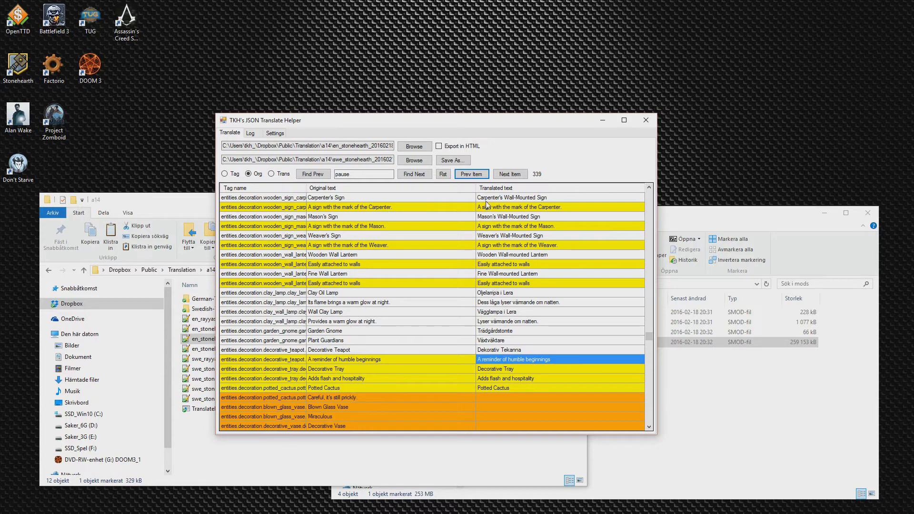
pyautogui.click(479, 176)
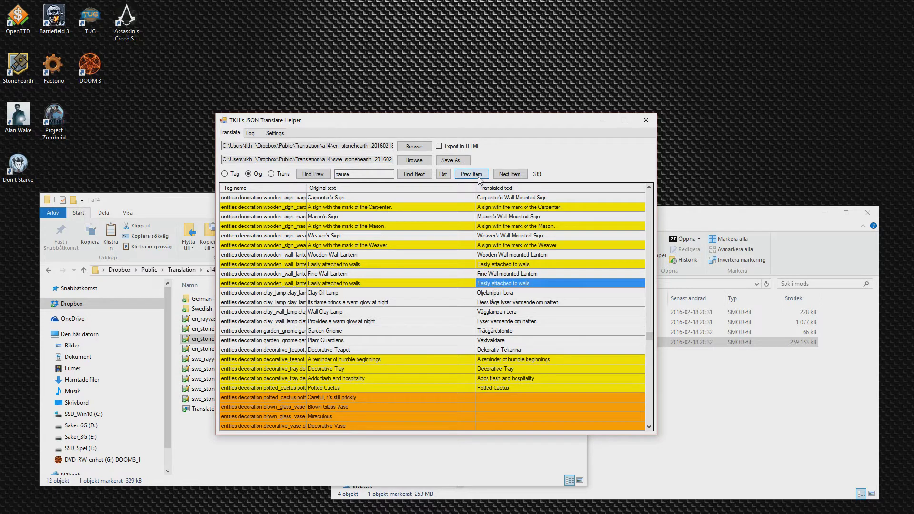
# Step forward through the highlighted entries to return to the Potted Cactus translation
pyautogui.click(510, 174)
pyautogui.click(510, 174)
pyautogui.click(510, 174)
pyautogui.click(510, 174)
pyautogui.scroll(-4, 490, 357)
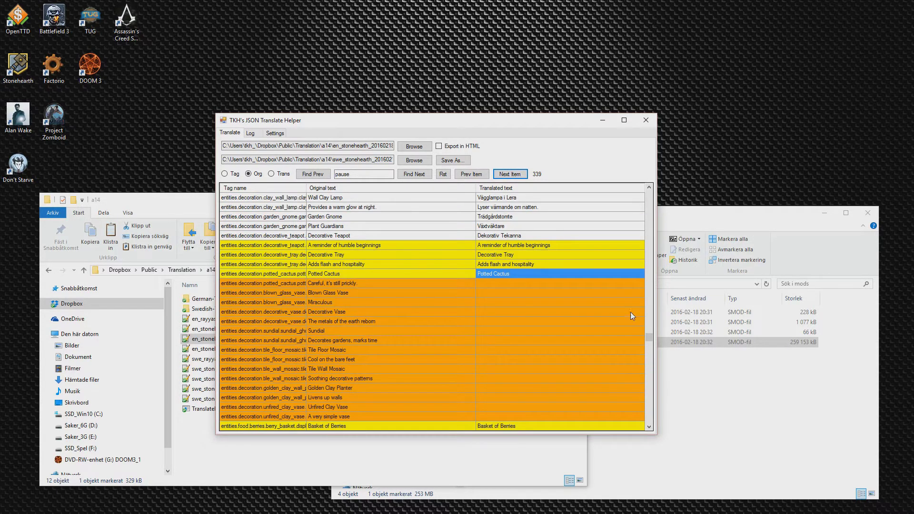
# From the start of the list, step through the highlighted entries from ui.game.game_speed.pause_title to ui.game.calendar.month_format
pyautogui.moveTo(651, 342); pyautogui.dragTo(650, 195)
pyautogui.click(558, 215)
pyautogui.click(510, 173)
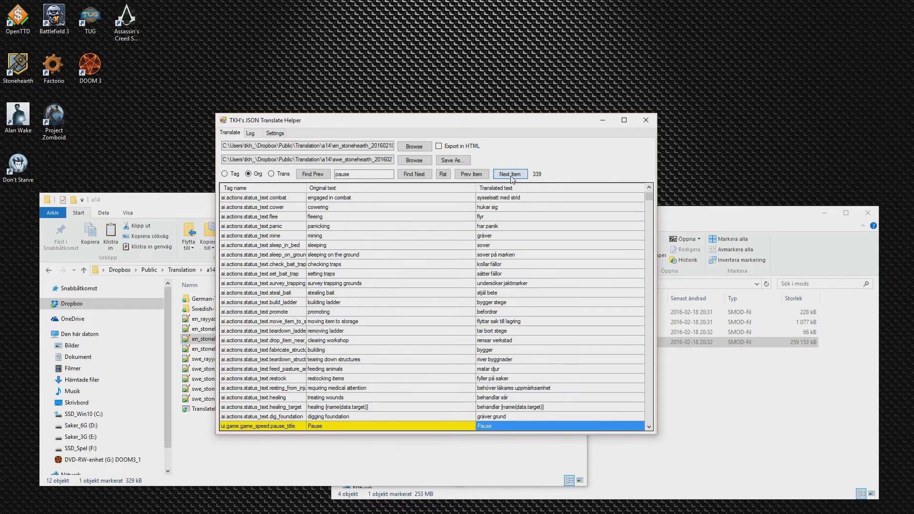
pyautogui.click(529, 410)
pyautogui.scroll(-4, 529, 410)
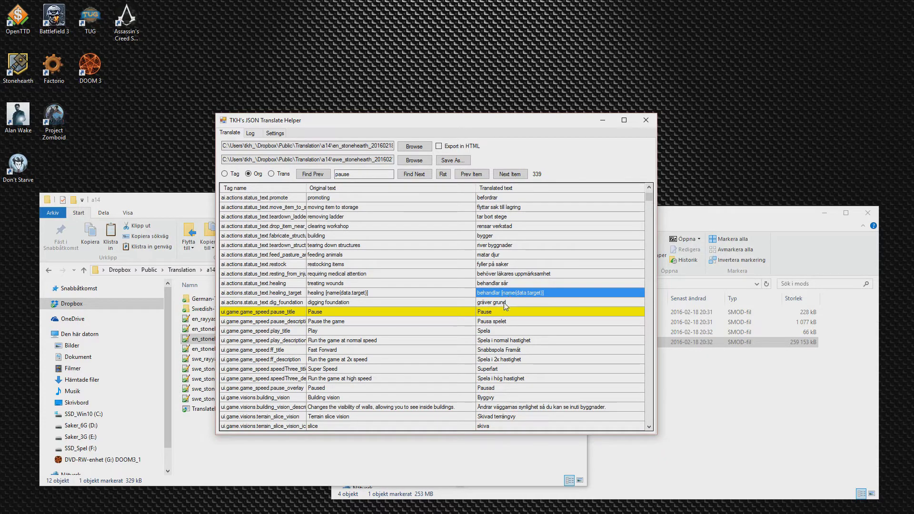
pyautogui.click(497, 311)
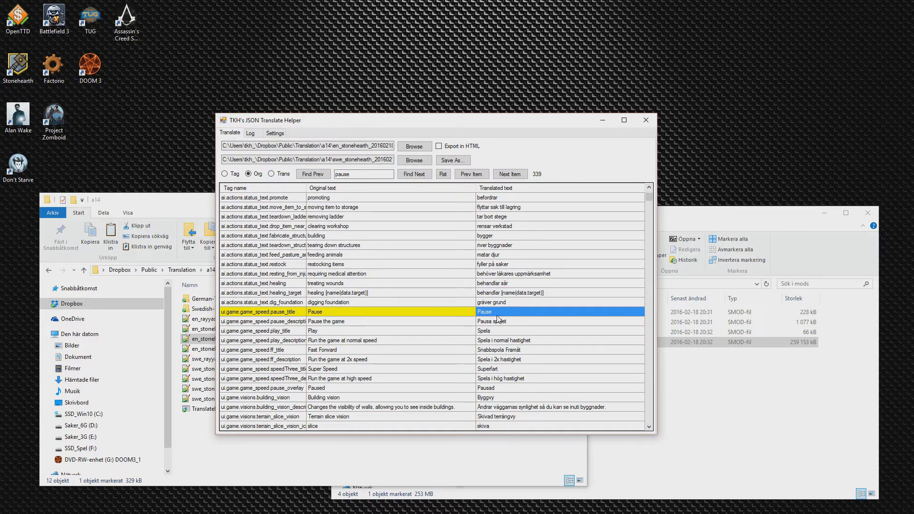
pyautogui.click(510, 174)
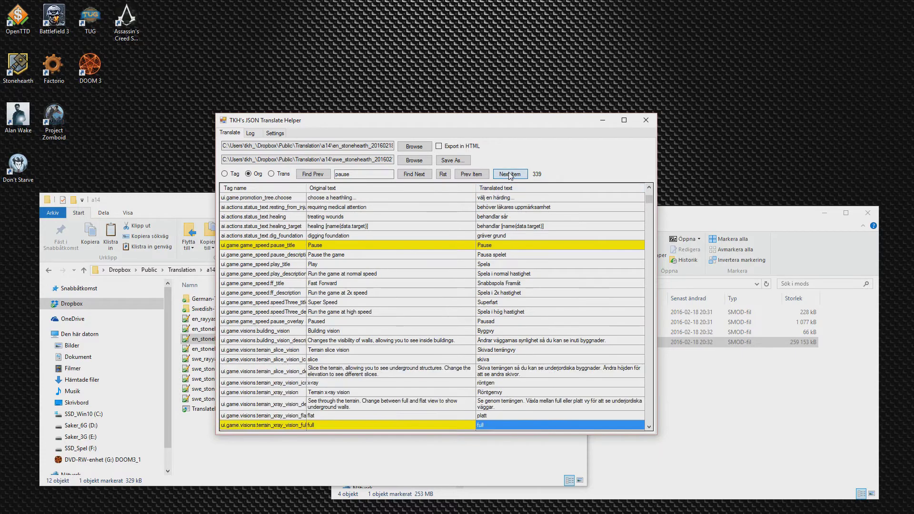
pyautogui.click(510, 174)
pyautogui.click(510, 174)
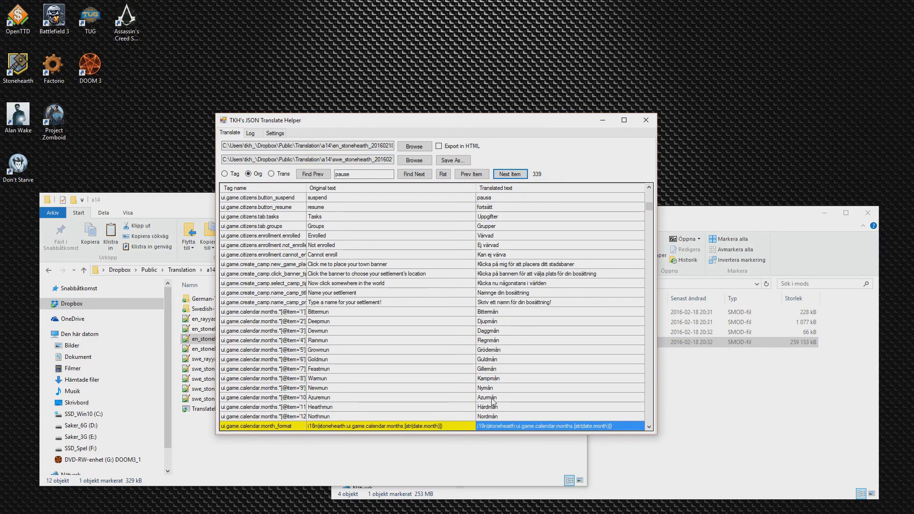
# Search the original texts for "about" to locate the ui.game.esc_menu.about entry and its neighbouring menu entries
pyautogui.scroll(-2, 524, 381)
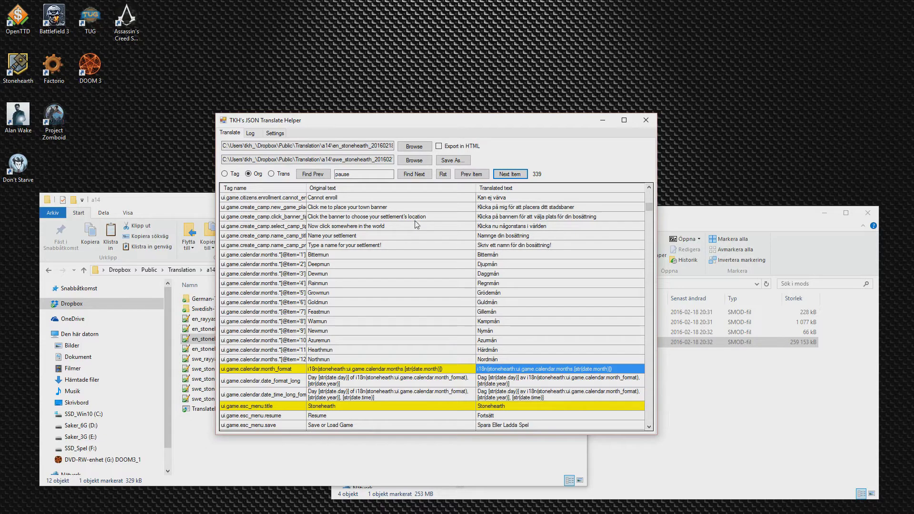
pyautogui.doubleClick(362, 173)
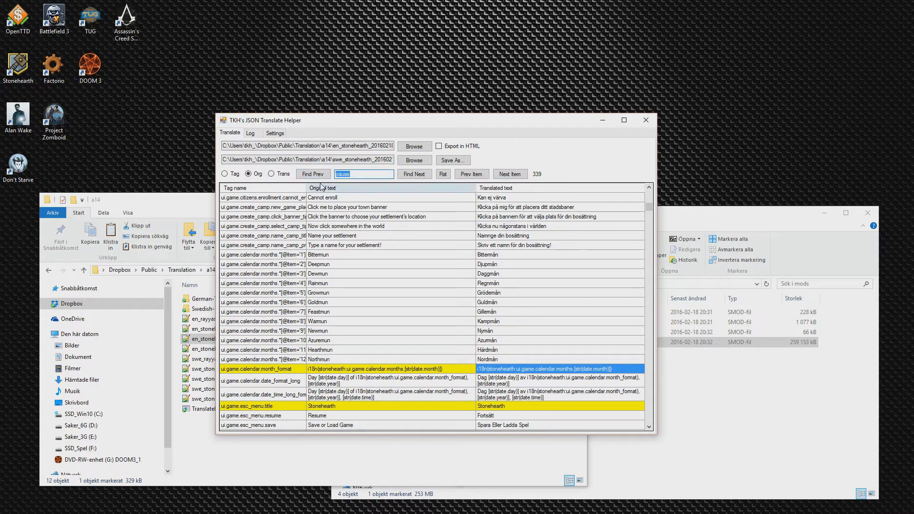
pyautogui.write('about')
pyautogui.press('Return')
pyautogui.click(415, 175)
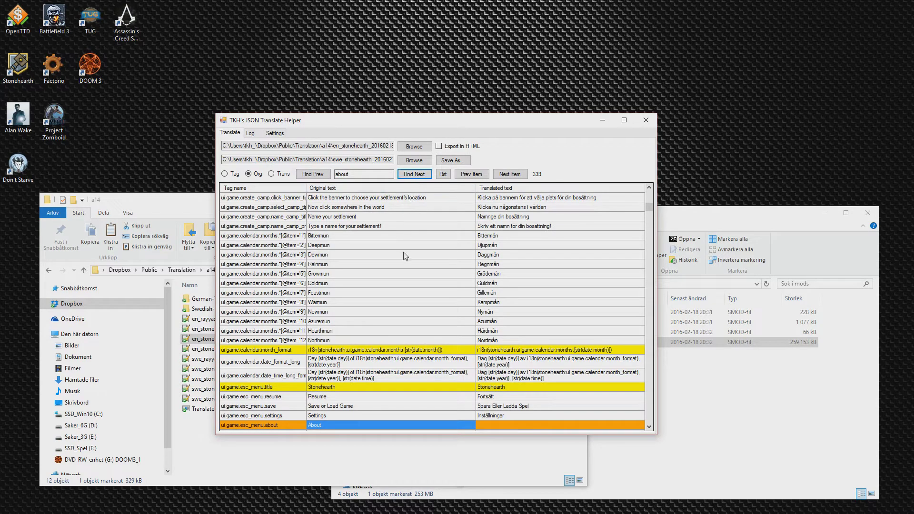
pyautogui.scroll(-3, 405, 257)
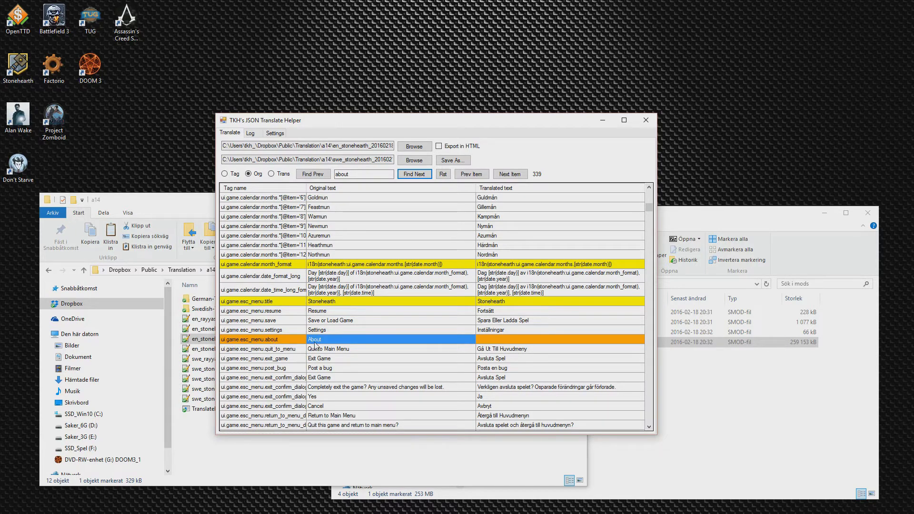
# Reset the empty translation of the ui.game.esc_menu.about entry to its original English text
pyautogui.click(507, 339)
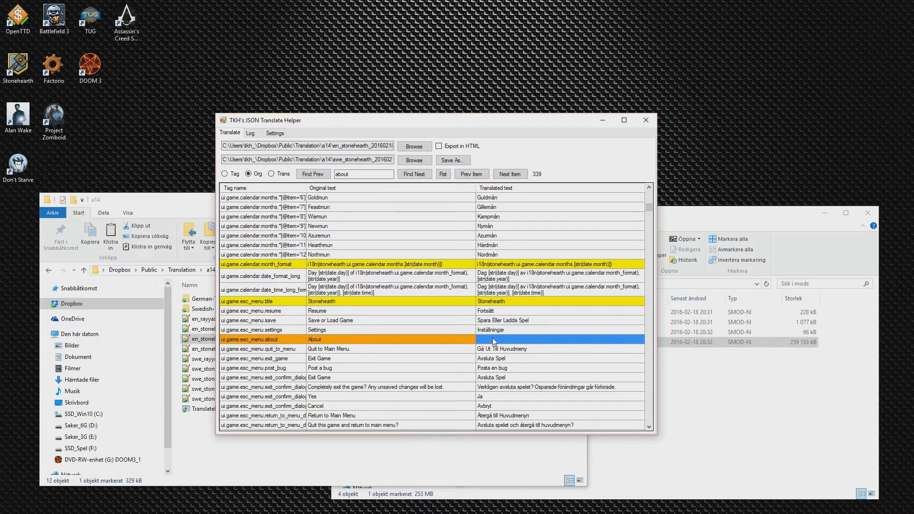
pyautogui.click(461, 339)
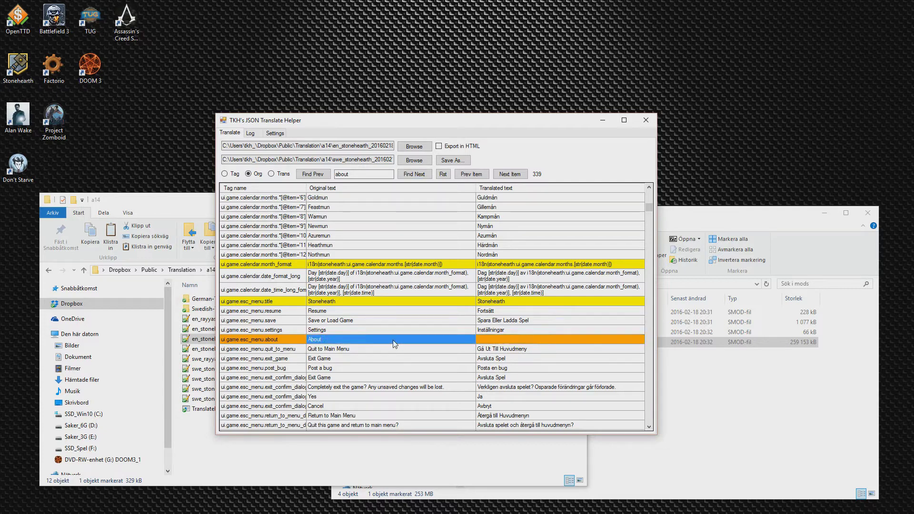
pyautogui.click(444, 174)
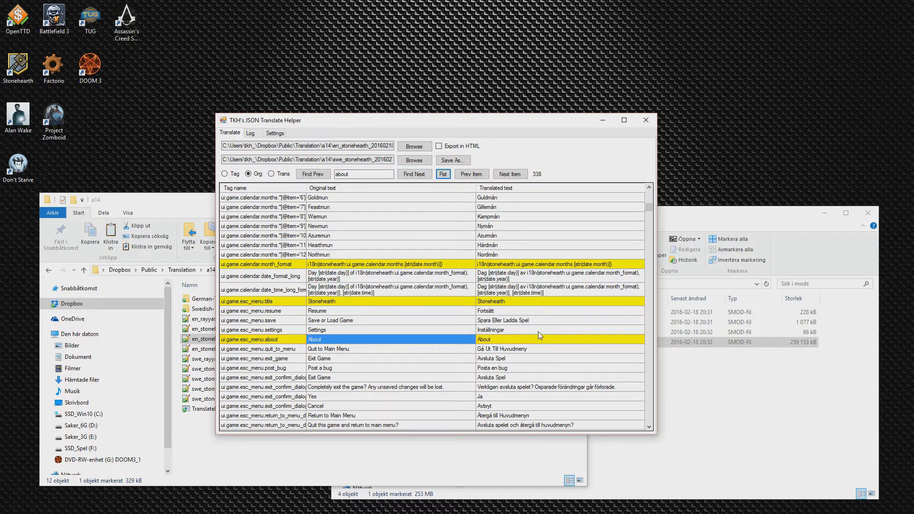
# Translate the ui.game.esc_menu.about entry as "Om" and clear that translation again
pyautogui.click(494, 341)
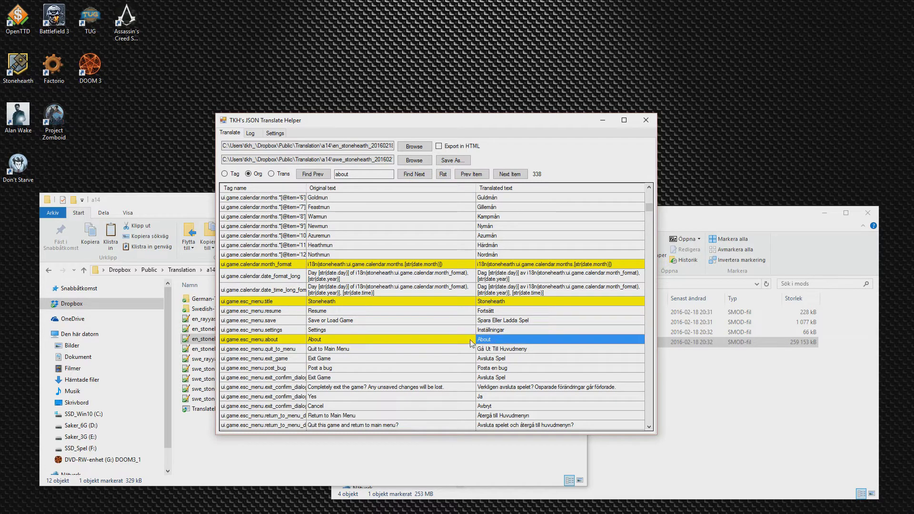
pyautogui.write('Om')
pyautogui.press('Return')
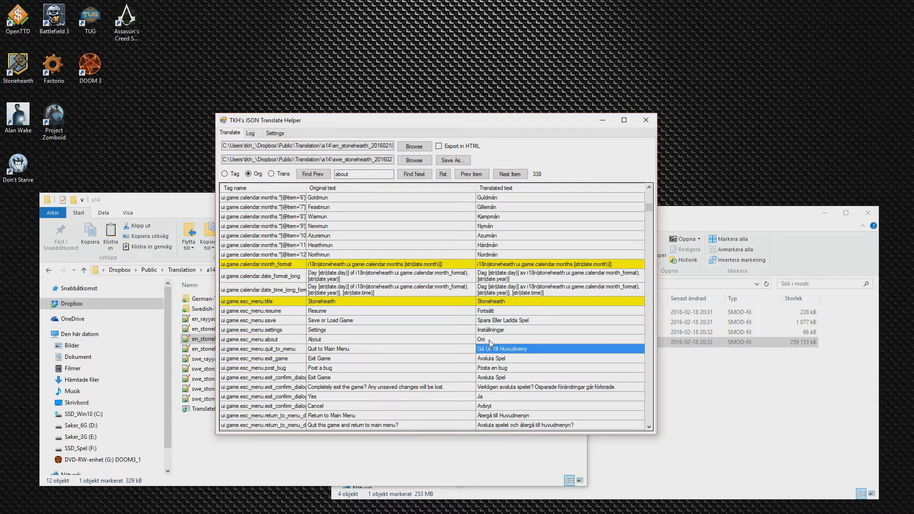
pyautogui.click(491, 341)
pyautogui.click(491, 341)
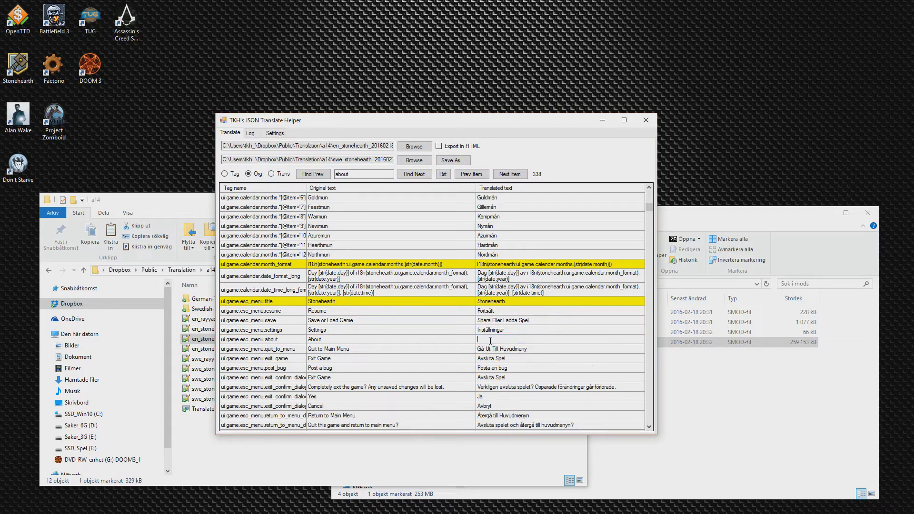
pyautogui.press('Return')
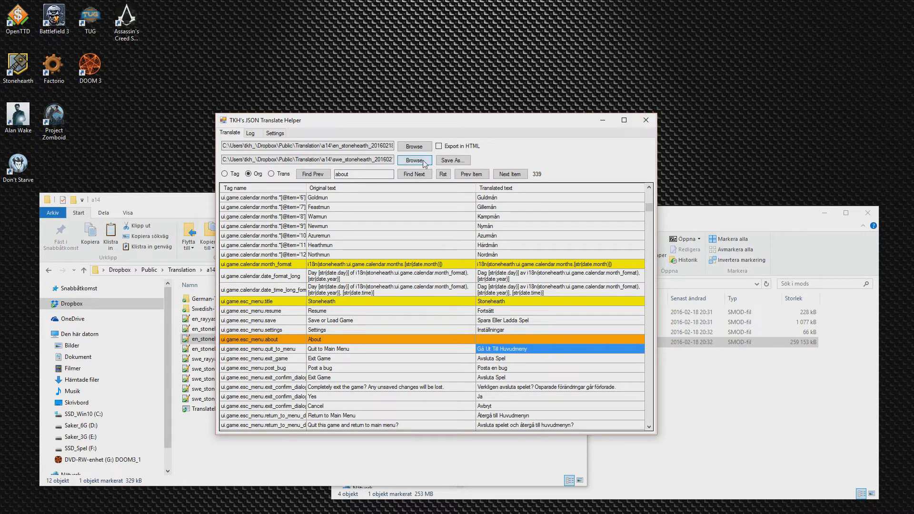
# Bring up the dialog for saving the translation as a JSON file and dismiss it without saving
pyautogui.click(453, 160)
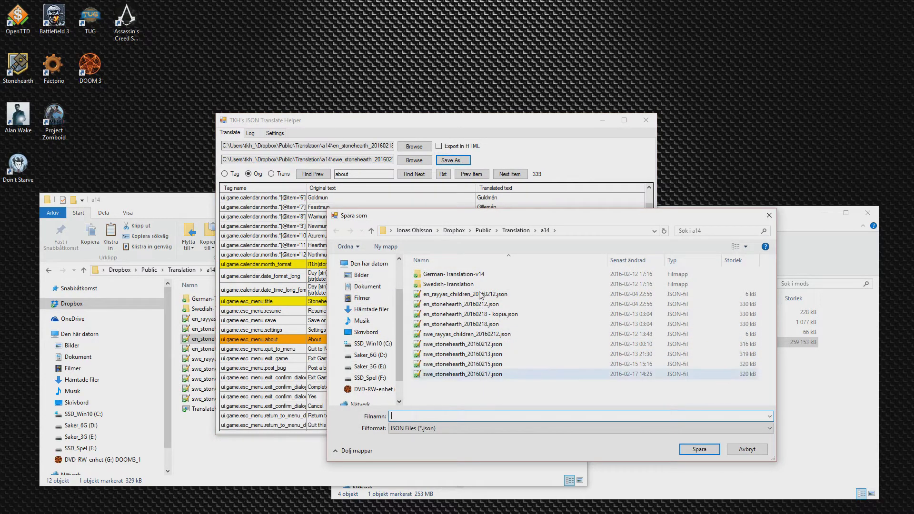
pyautogui.click(747, 449)
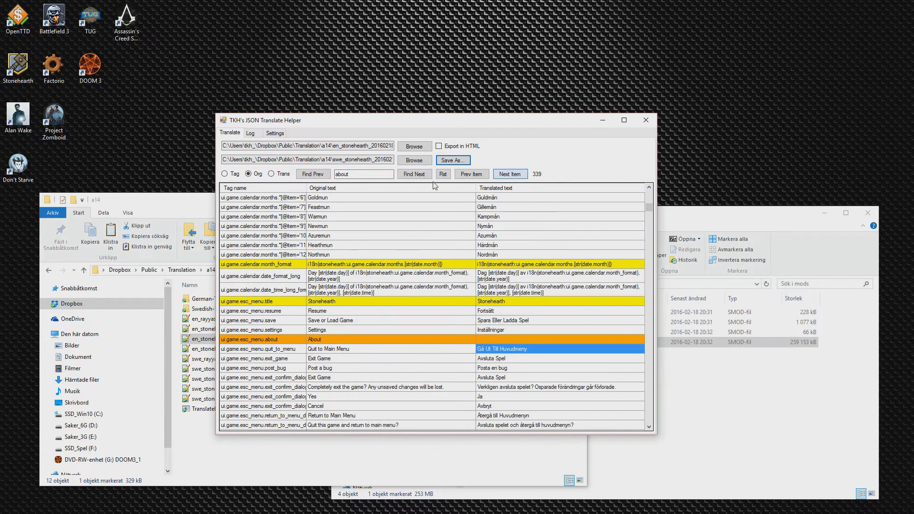
# In File Explorer, copy swe_stonehearth_20160217.json from the a14 folder and open the Swedish-Translation folder
pyautogui.click(284, 466)
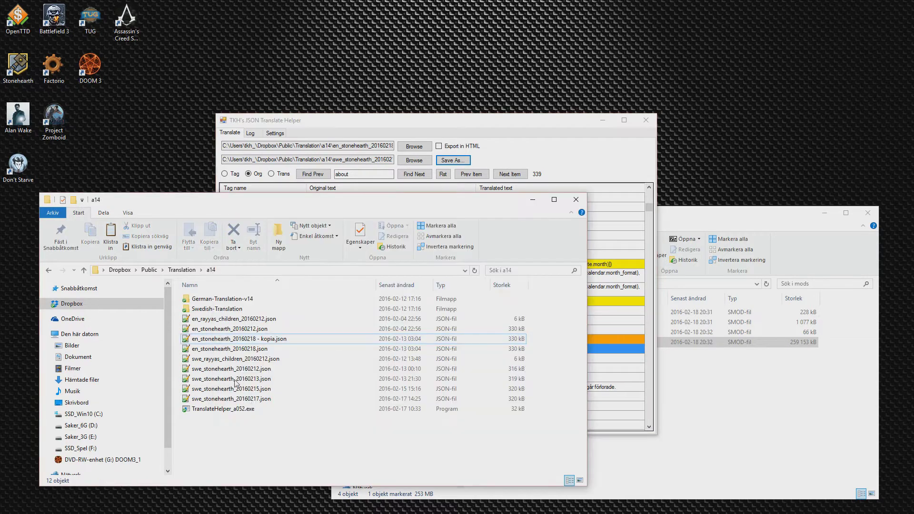
pyautogui.click(195, 401)
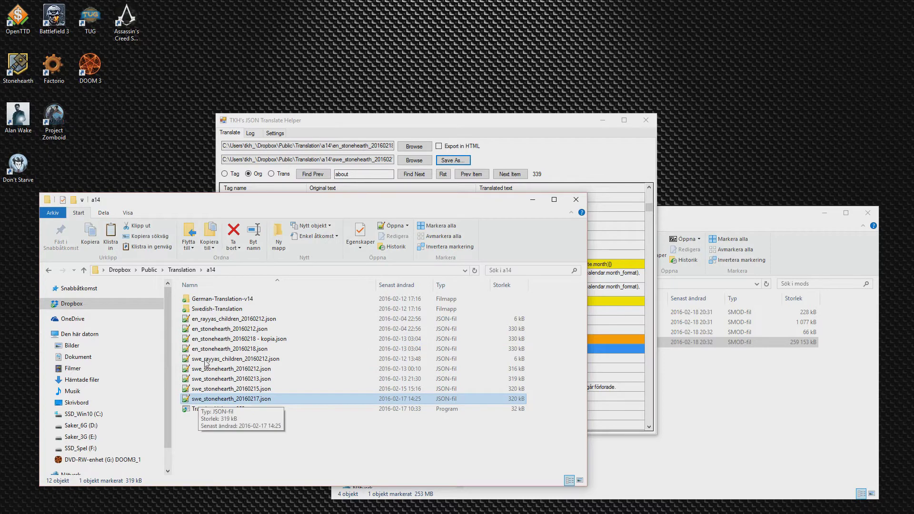
pyautogui.doubleClick(207, 309)
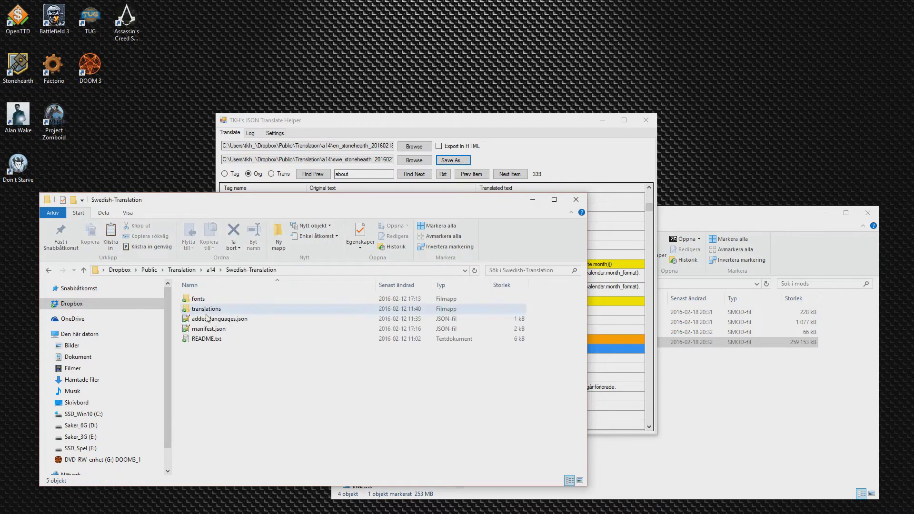
pyautogui.press('BackSpace')
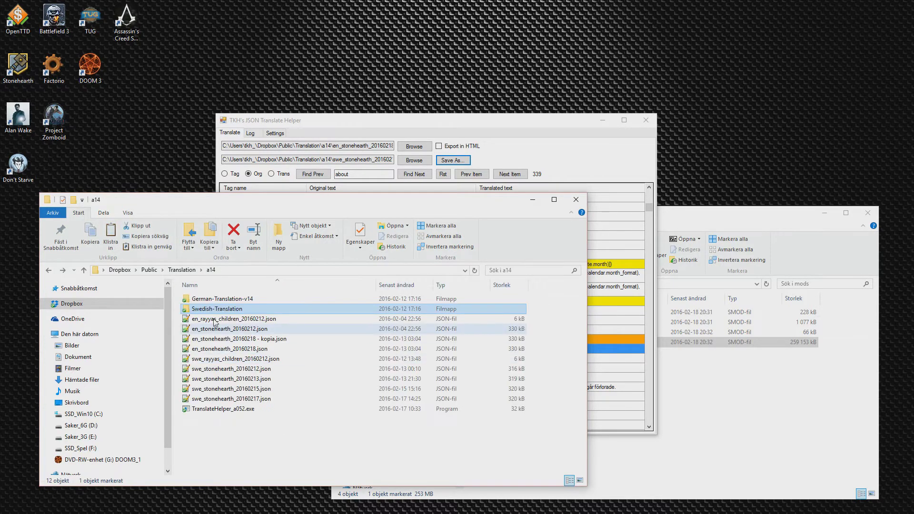
pyautogui.doubleClick(198, 312)
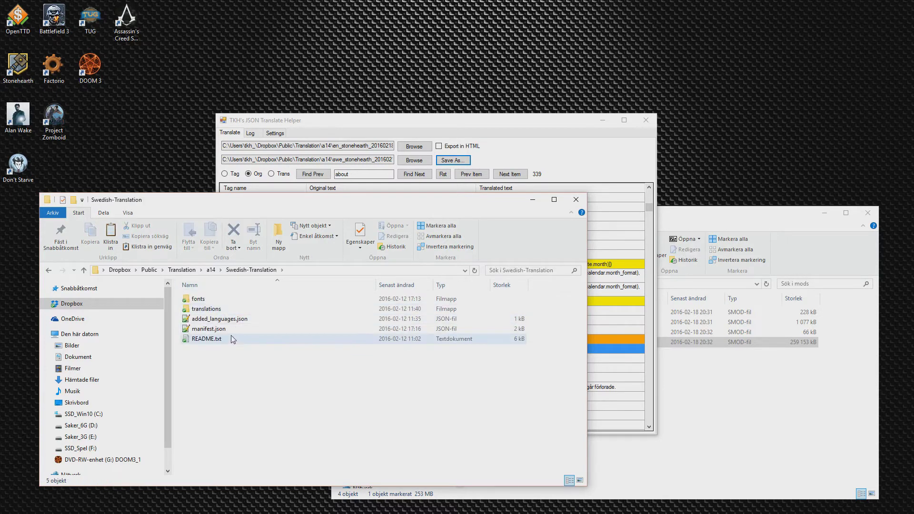
# Look at Stonehearth's mods folder, and return to the contents of the Swedish-Translation folder
pyautogui.click(657, 407)
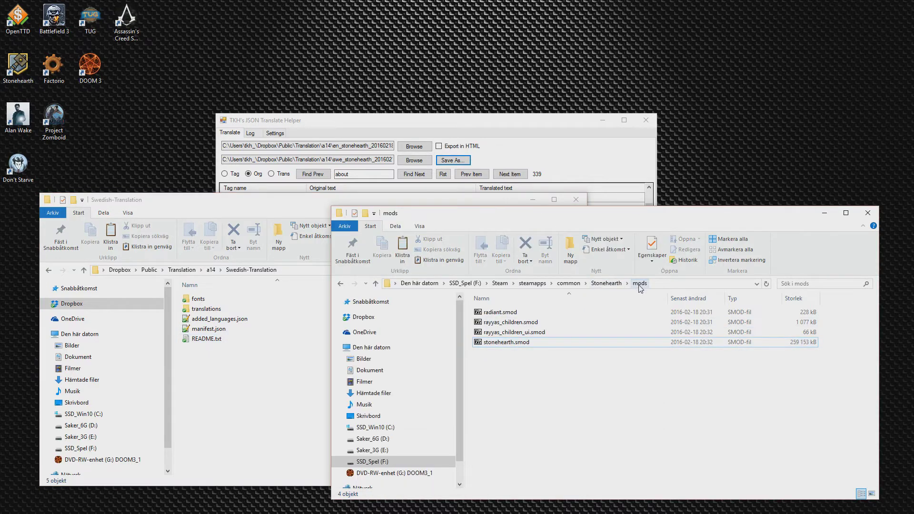
pyautogui.click(272, 400)
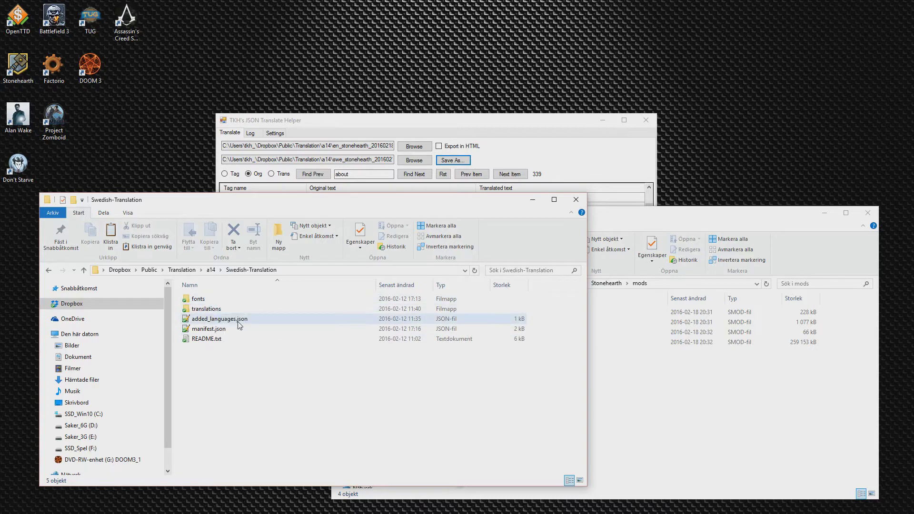
pyautogui.click(207, 311)
pyautogui.click(201, 300)
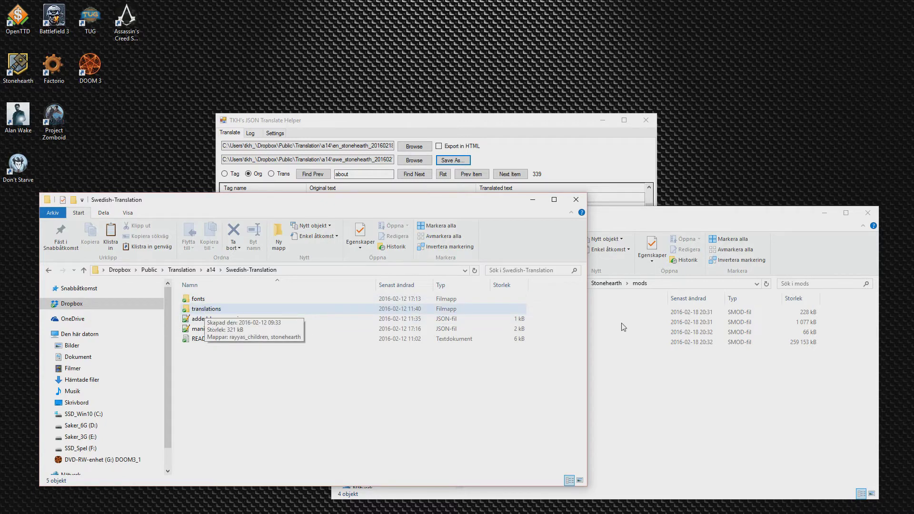
# Paste the copied swe_stonehearth_20160217.json into the stonehearth subfolder of the translations folder
pyautogui.click(193, 310)
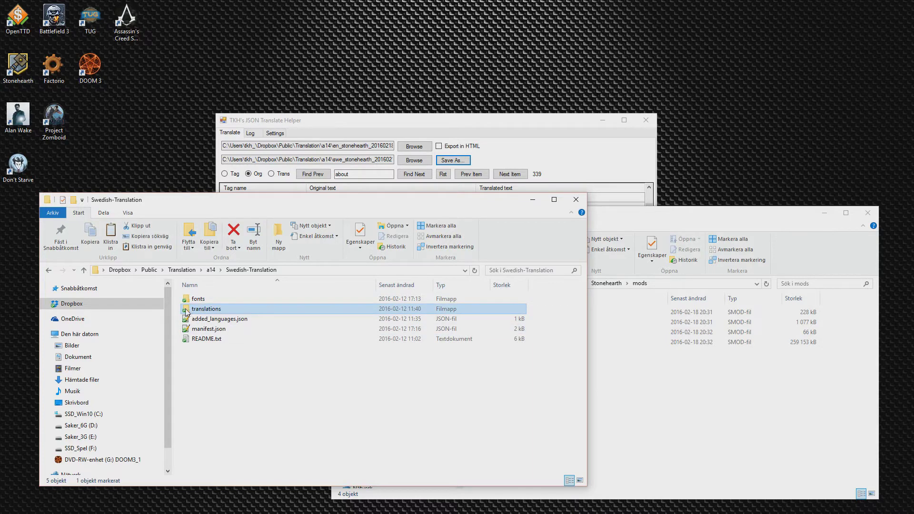
pyautogui.doubleClick(187, 312)
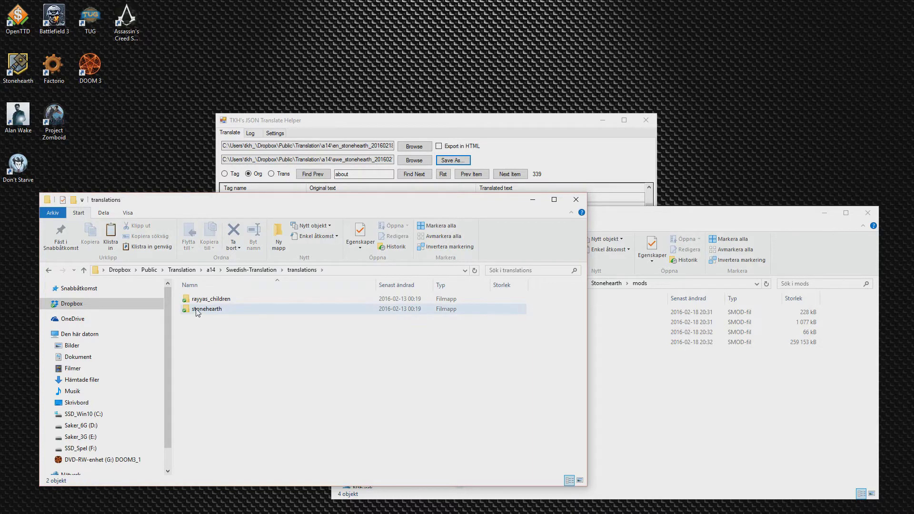
pyautogui.doubleClick(197, 311)
pyautogui.hotkey('ctrl', 'v')
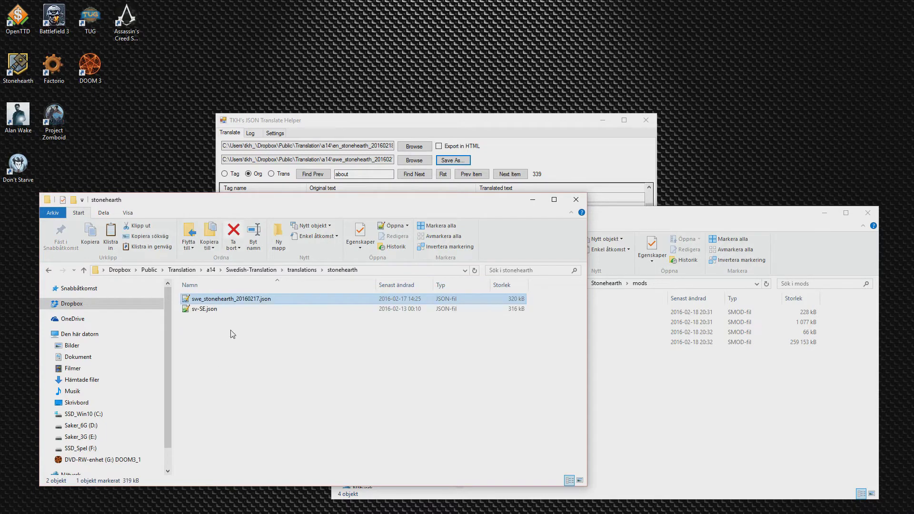
# Delete the old sv-SE.json and rename swe_stonehearth_20160217.json as sv-SE.json in its place
pyautogui.click(202, 310)
pyautogui.press('F2')
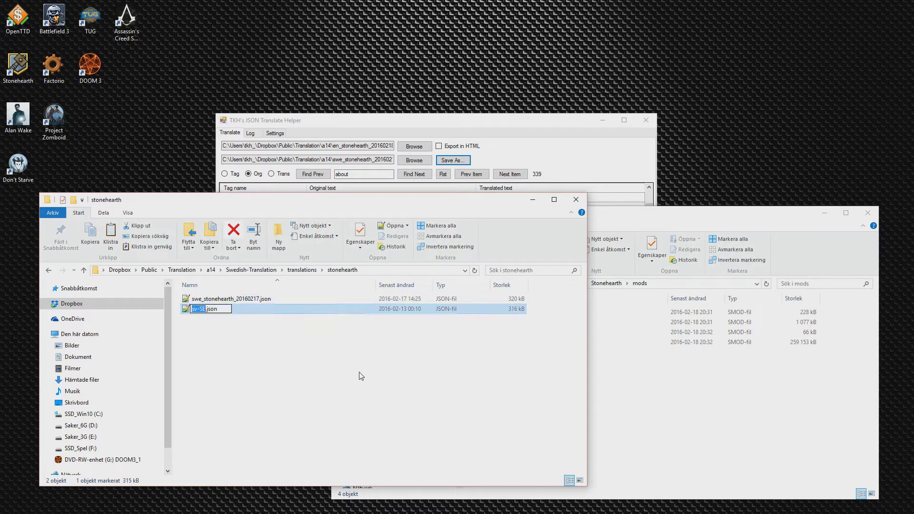
pyautogui.click(210, 311)
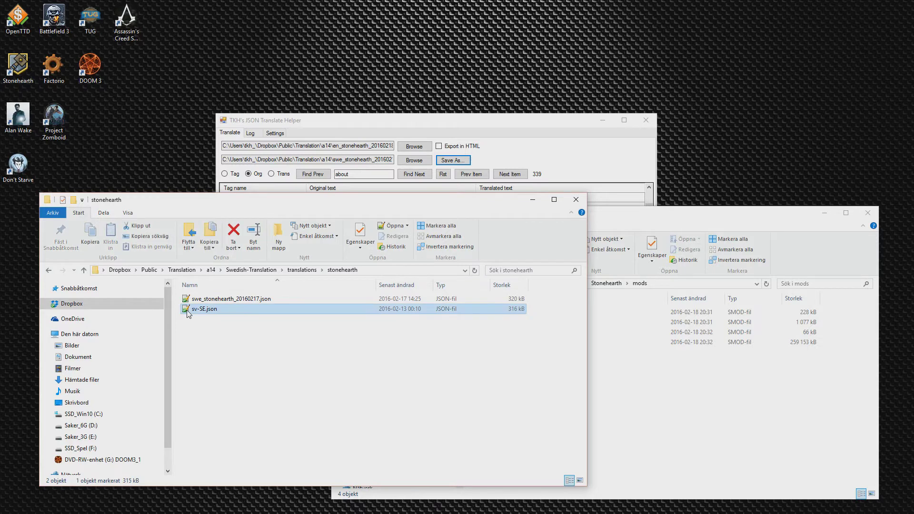
pyautogui.press('Delete')
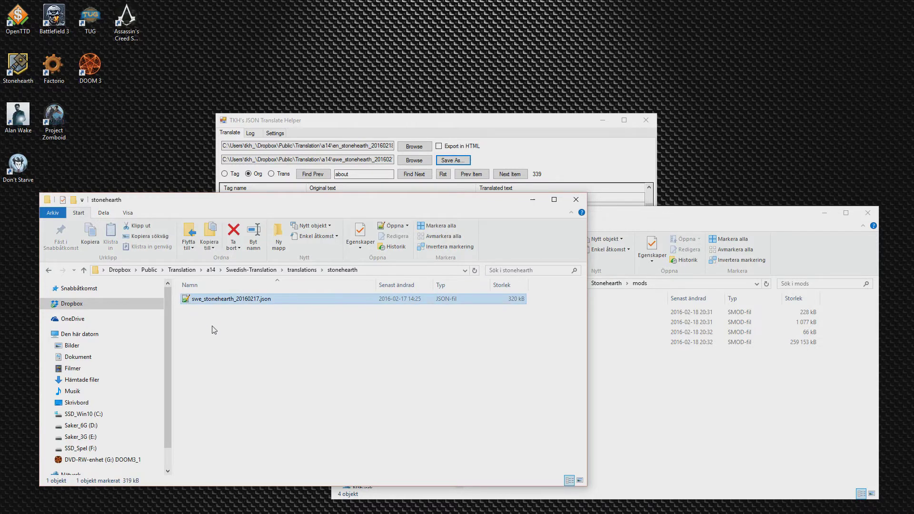
pyautogui.press('F2')
pyautogui.write('sv-SE')
pyautogui.press('Return')
pyautogui.click(215, 330)
# Check the contents of the rayyas_children translation folder and return to the Swedish-Translation folder
pyautogui.click(303, 270)
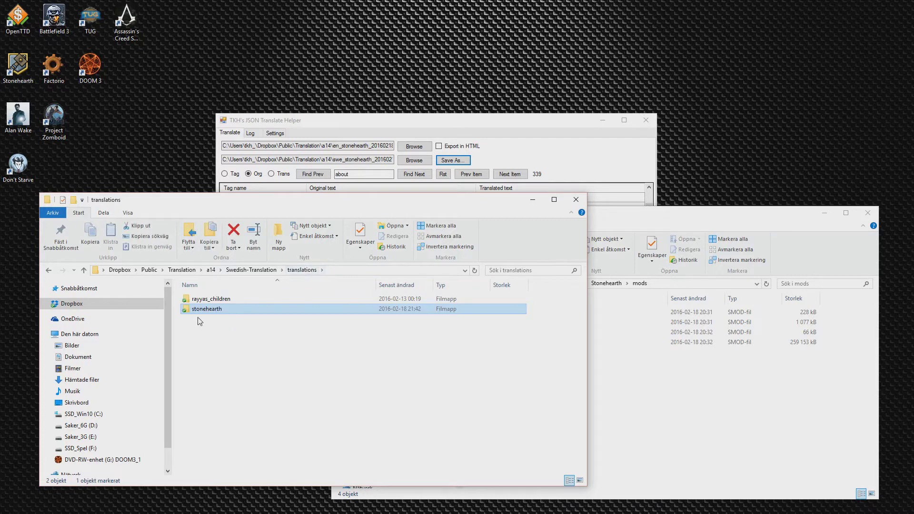
pyautogui.doubleClick(206, 300)
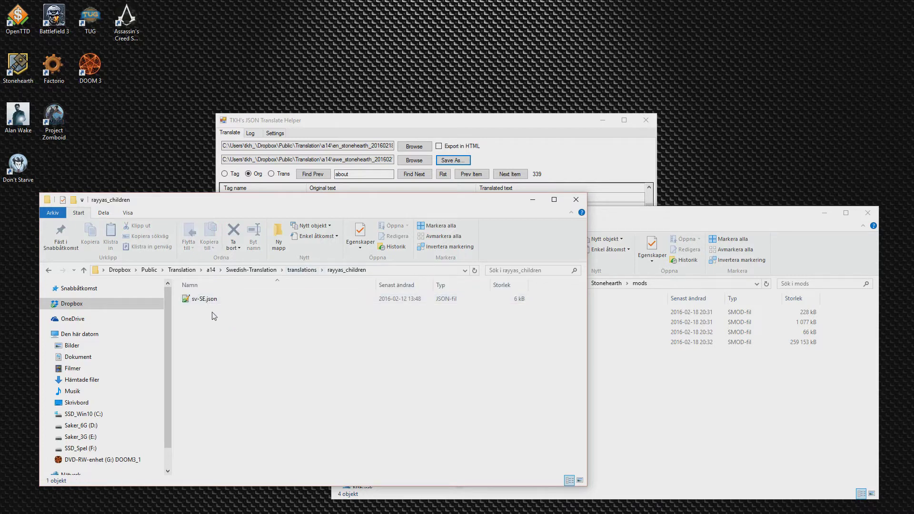
pyautogui.hotkey('alt', 'Left')
pyautogui.click(268, 270)
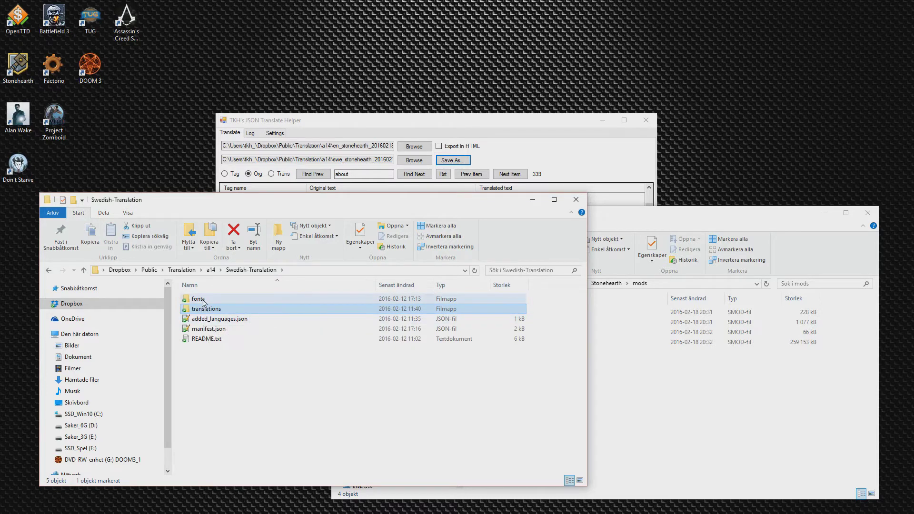
# Inspect the font files in the de-DE subfolder of fonts and return to the Swedish-Translation folder
pyautogui.doubleClick(203, 301)
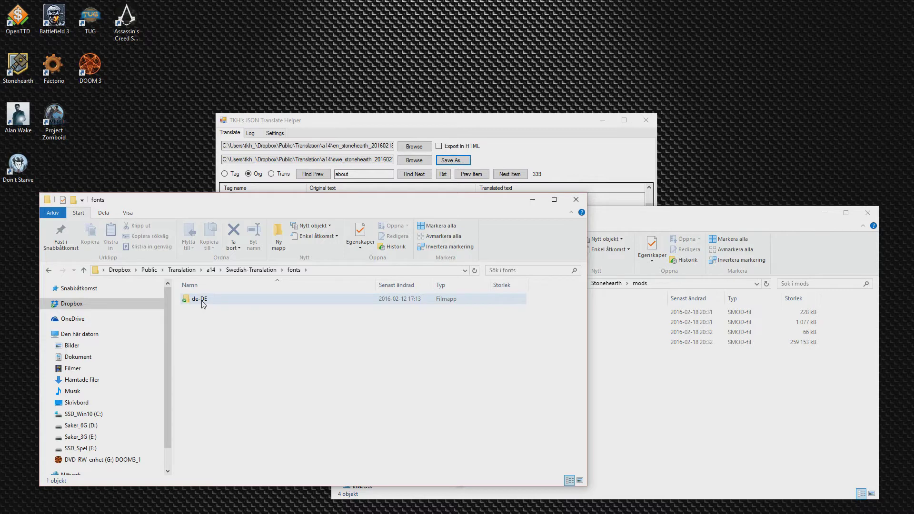
pyautogui.doubleClick(202, 301)
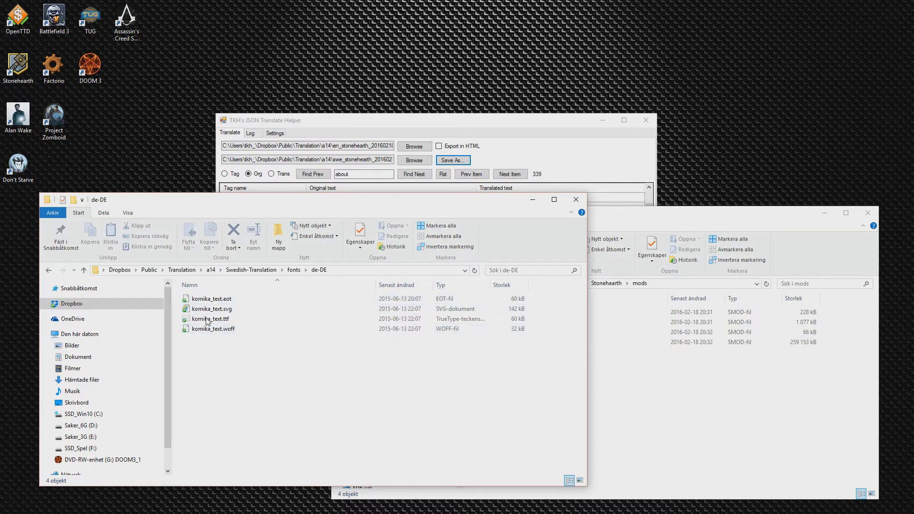
pyautogui.press('BackSpace')
pyautogui.press('BackSpace')
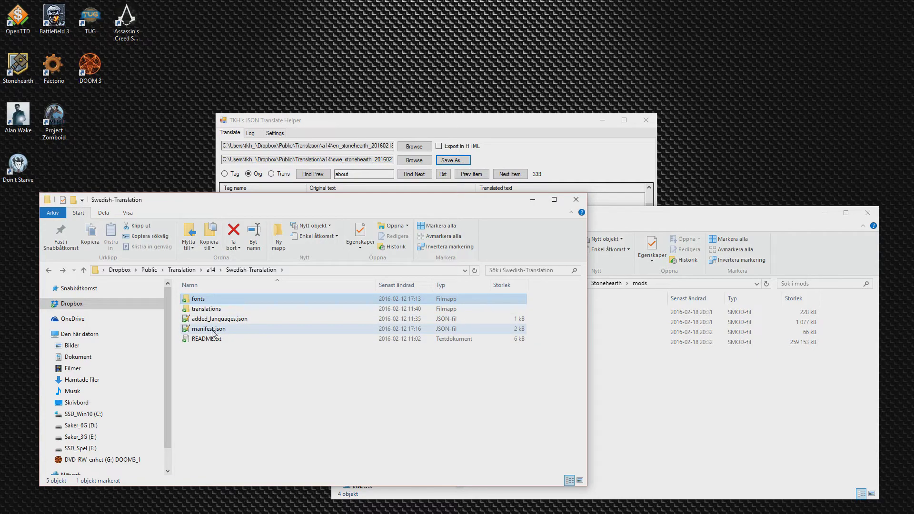
# Open manifest.json in Notepad++ in a smaller floating window to examine its mixintos and overrides
pyautogui.doubleClick(212, 332)
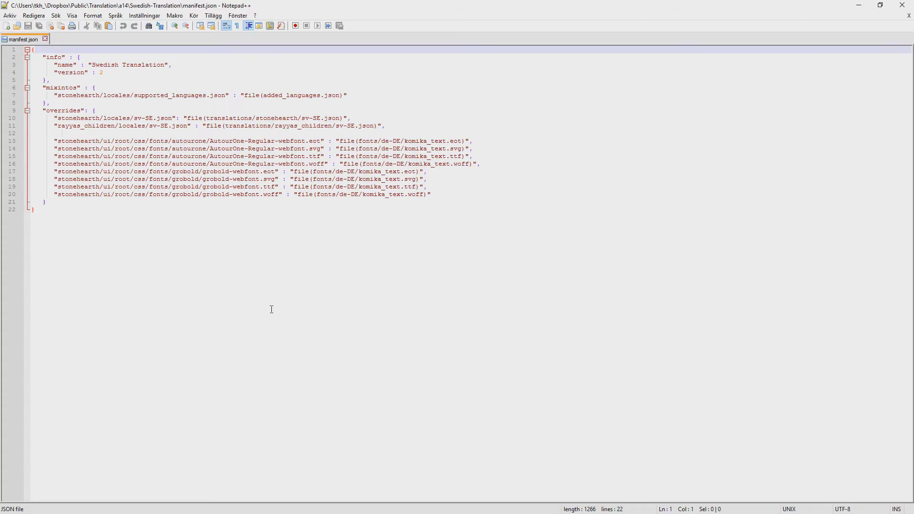
pyautogui.moveTo(288, 6); pyautogui.dragTo(381, 144)
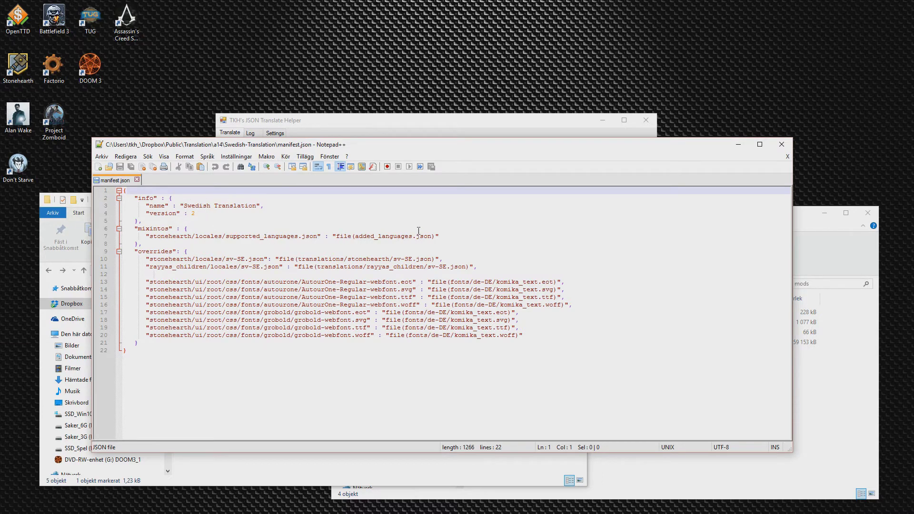
# Open added_languages.json from the Swedish-Translation folder in Notepad++, inspect its sv-SE language entry, and close that file
pyautogui.moveTo(434, 150); pyautogui.dragTo(420, 372)
pyautogui.doubleClick(227, 320)
pyautogui.moveTo(528, 366); pyautogui.dragTo(555, 140)
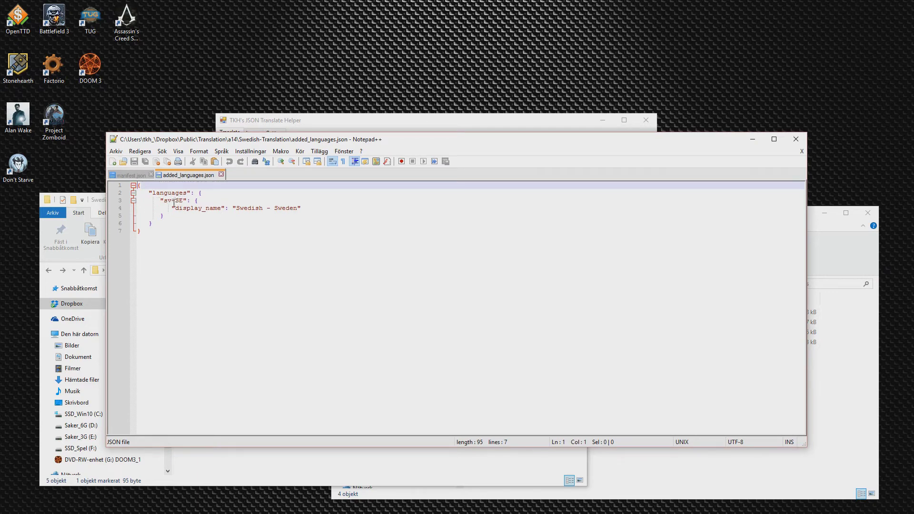
pyautogui.click(221, 175)
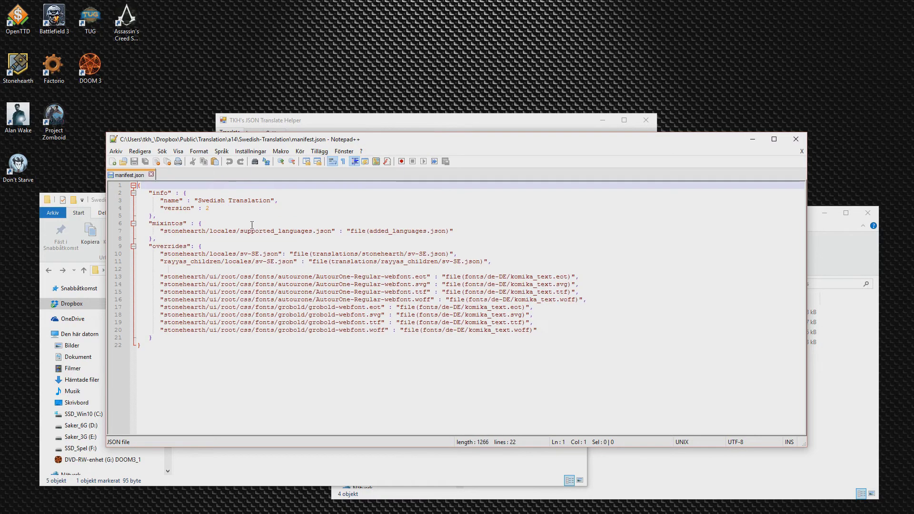
# Examine the sv-SE locale override paths for stonehearth and rayyas_children in manifest.json
pyautogui.click(227, 232)
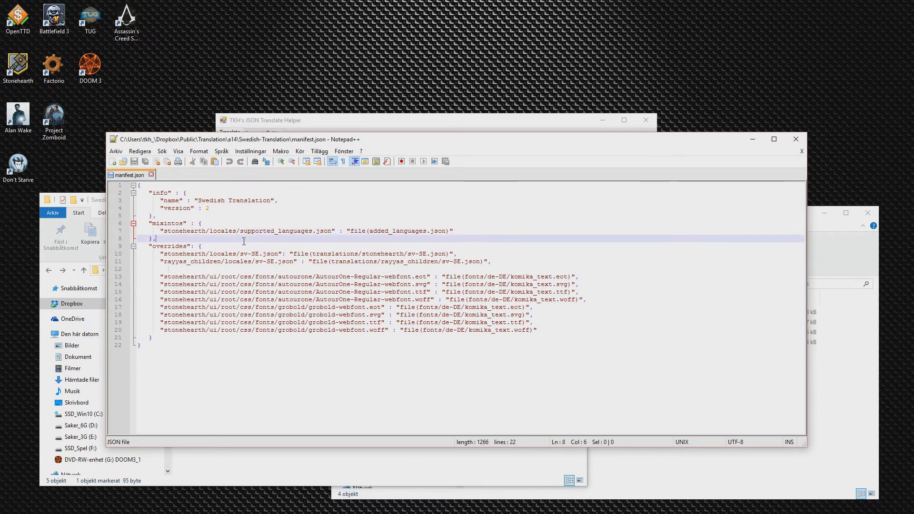
pyautogui.press('Down')
pyautogui.moveTo(164, 253); pyautogui.dragTo(260, 254)
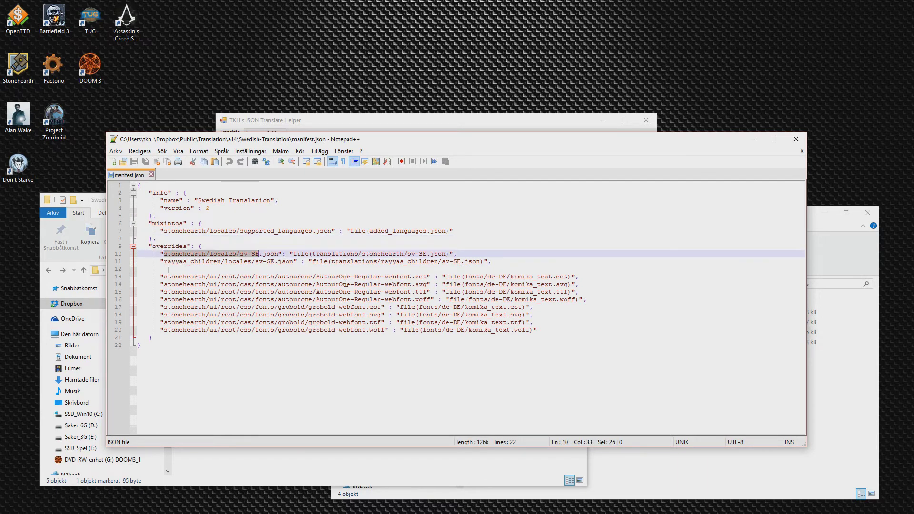
pyautogui.click(243, 255)
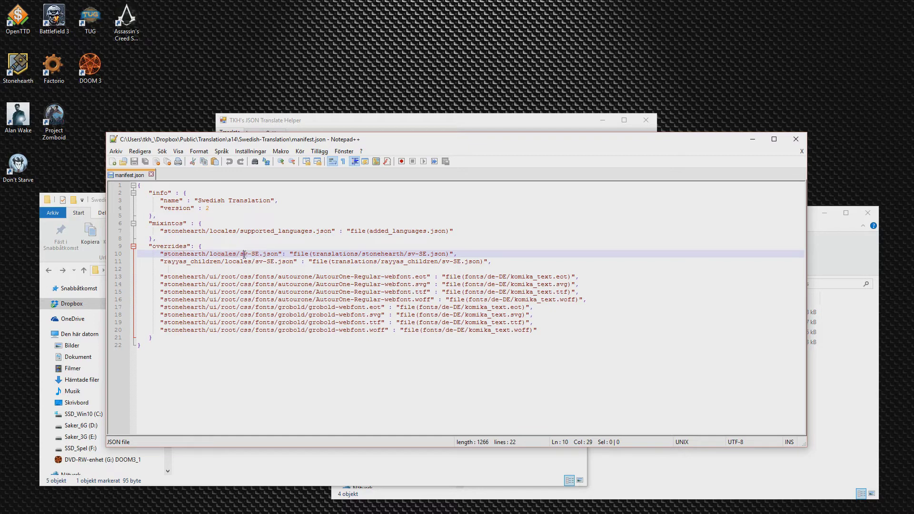
pyautogui.moveTo(312, 254); pyautogui.dragTo(447, 255)
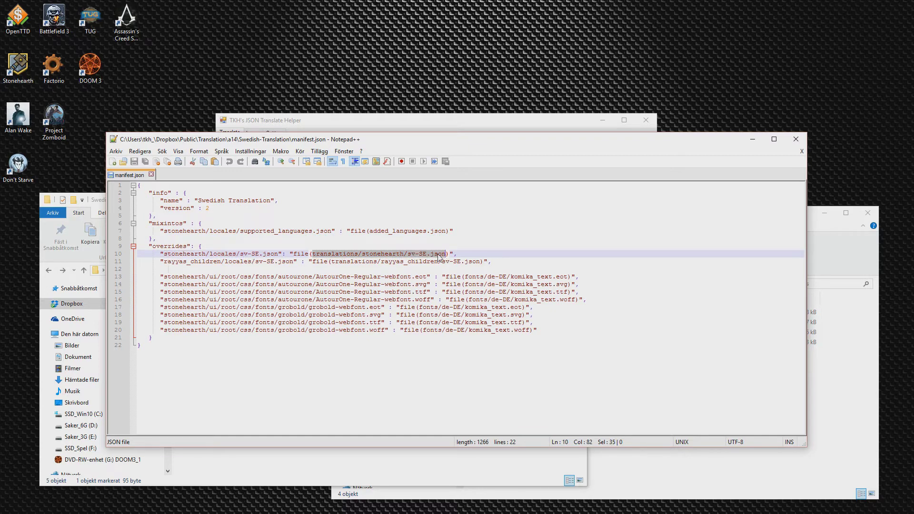
pyautogui.moveTo(167, 261); pyautogui.dragTo(381, 261)
pyautogui.click(465, 262)
# Examine the font override lines in manifest.json, and close the file and Notepad++
pyautogui.click(177, 269)
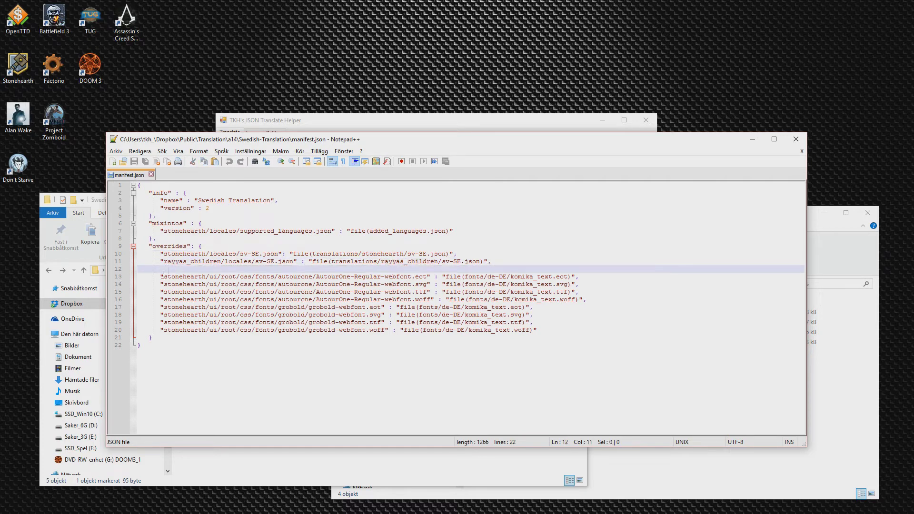
pyautogui.moveTo(163, 275); pyautogui.dragTo(556, 327)
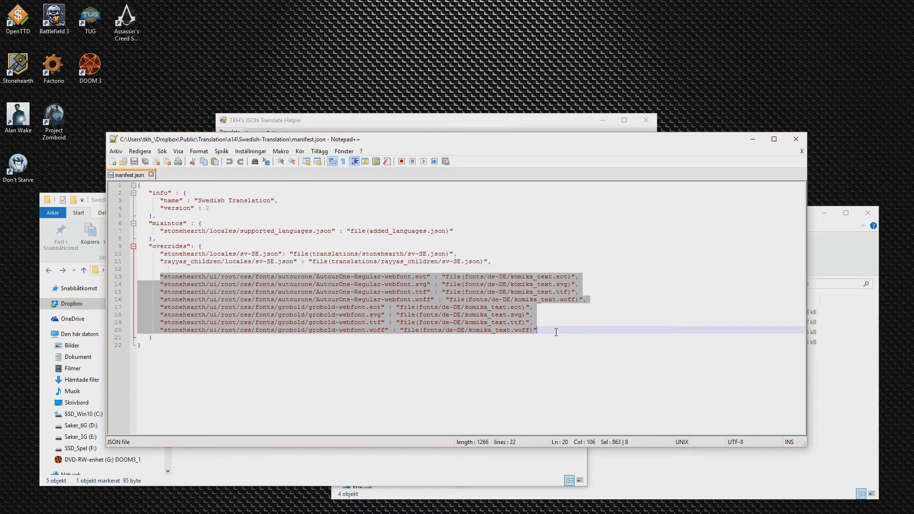
pyautogui.click(556, 332)
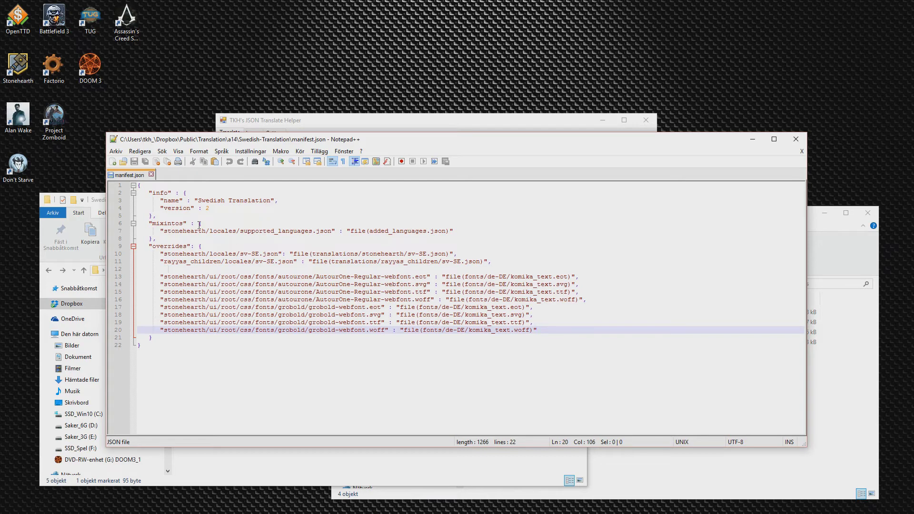
pyautogui.click(151, 175)
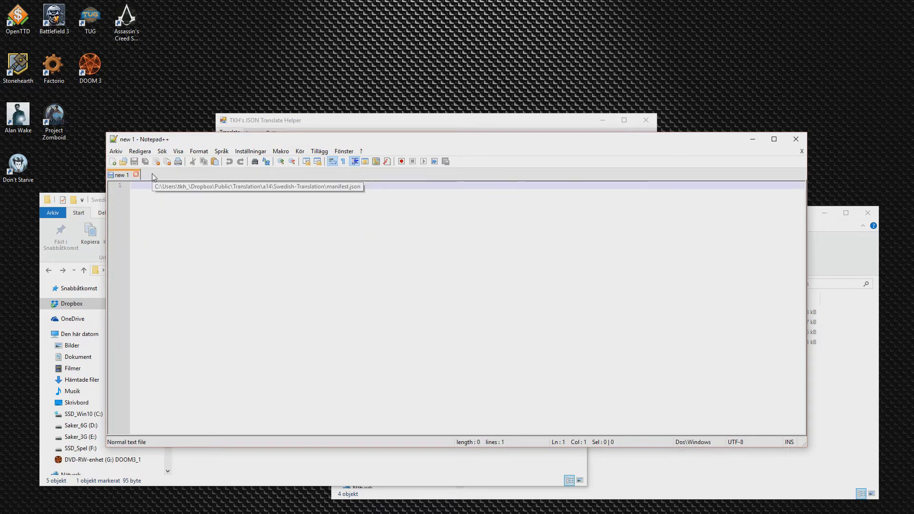
pyautogui.click(796, 139)
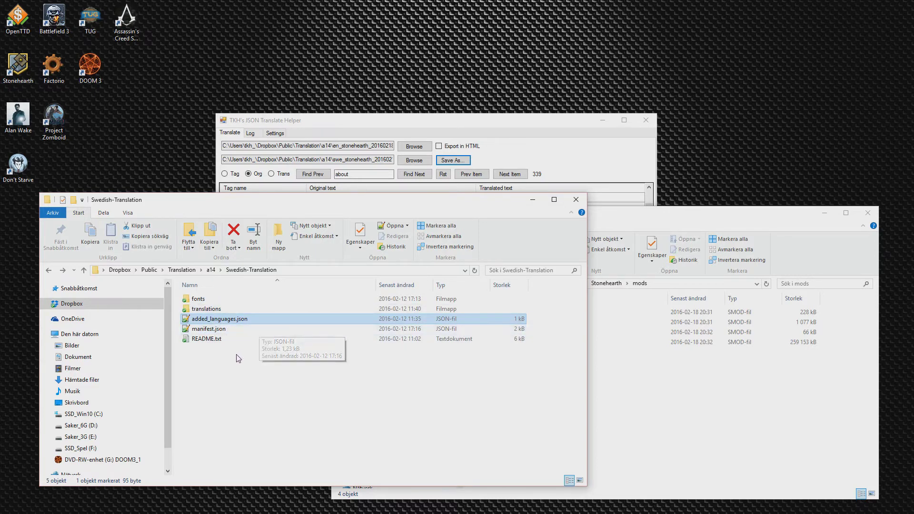
# Go up to the a14 folder and compress the Swedish-Translation folder into Swedish-Translation.zip with 7-Zip
pyautogui.click(228, 362)
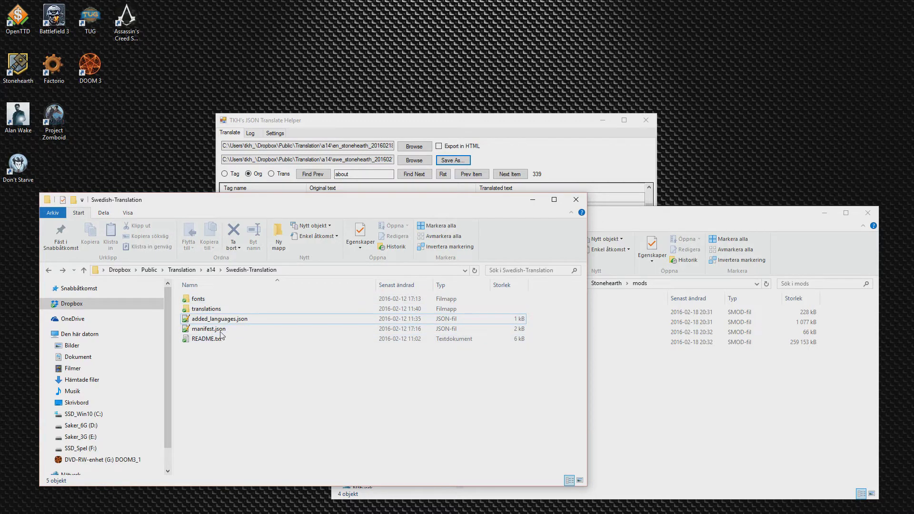
pyautogui.click(211, 270)
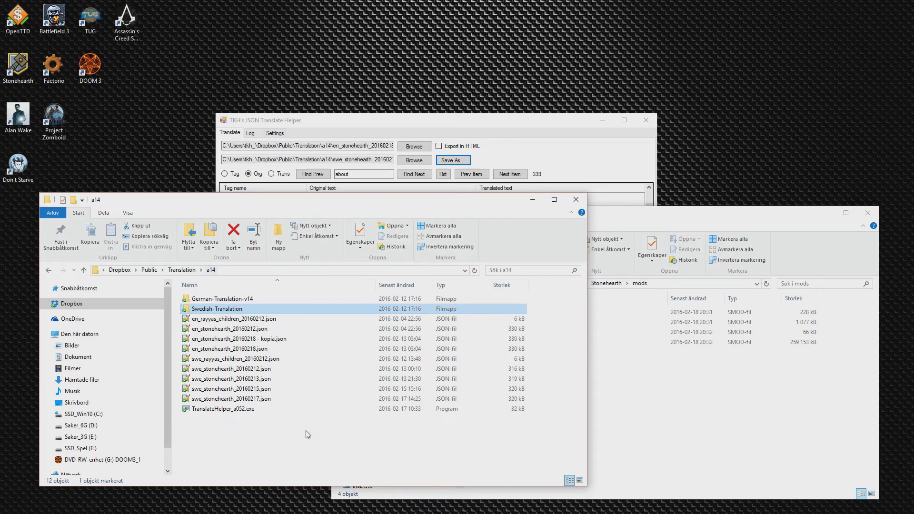
pyautogui.rightClick(186, 310)
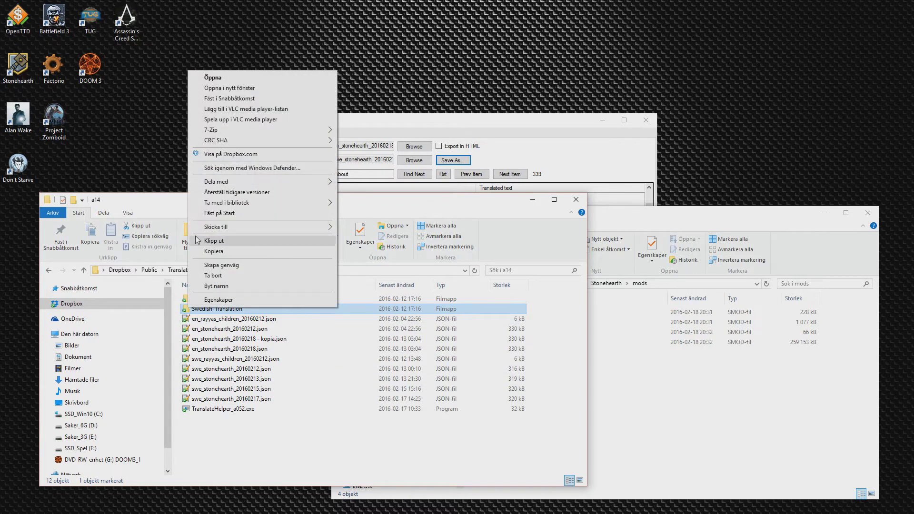
pyautogui.moveTo(238, 128)
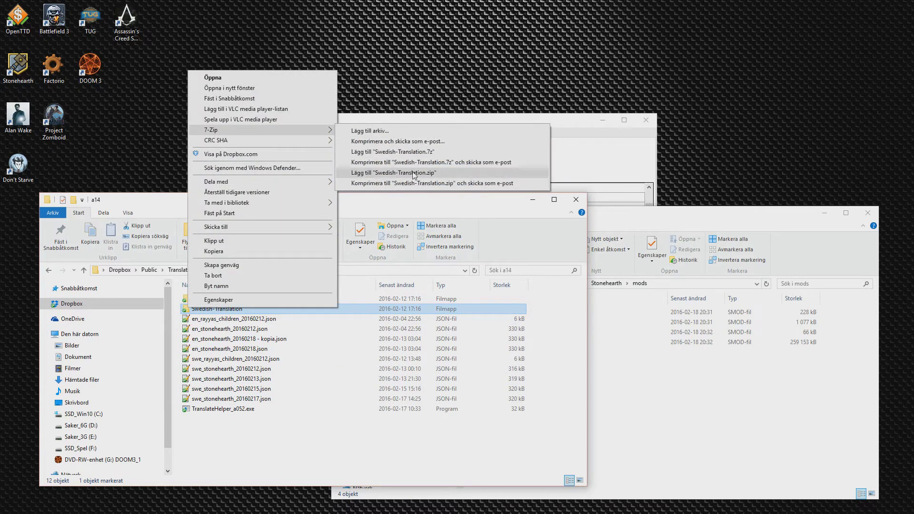
pyautogui.click(412, 173)
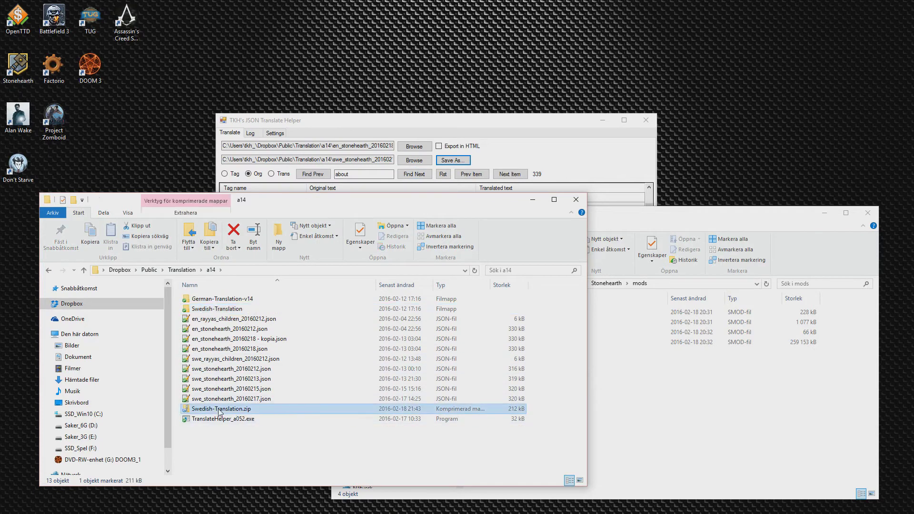
# Rename Swedish-Translation.zip as Swedish-Translation.smod, accepting the file extension change
pyautogui.press('F2')
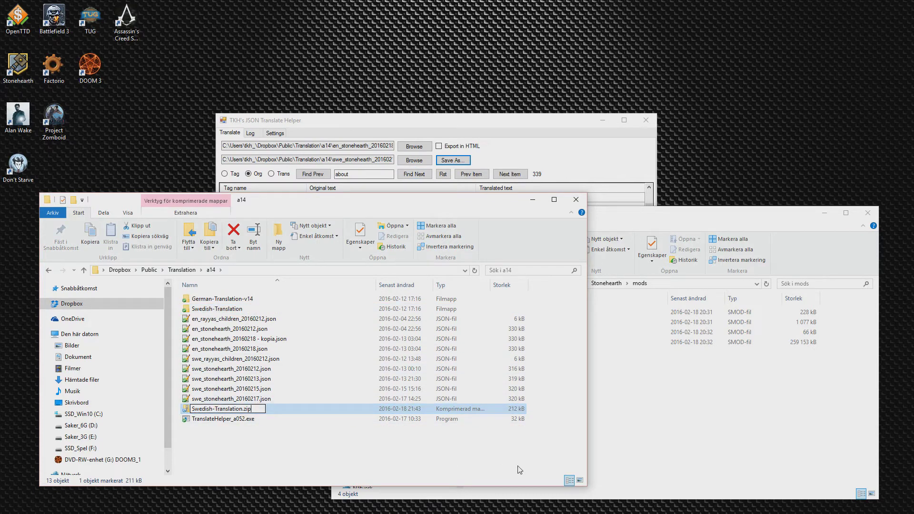
pyautogui.press('BackSpace')
pyautogui.press('Escape')
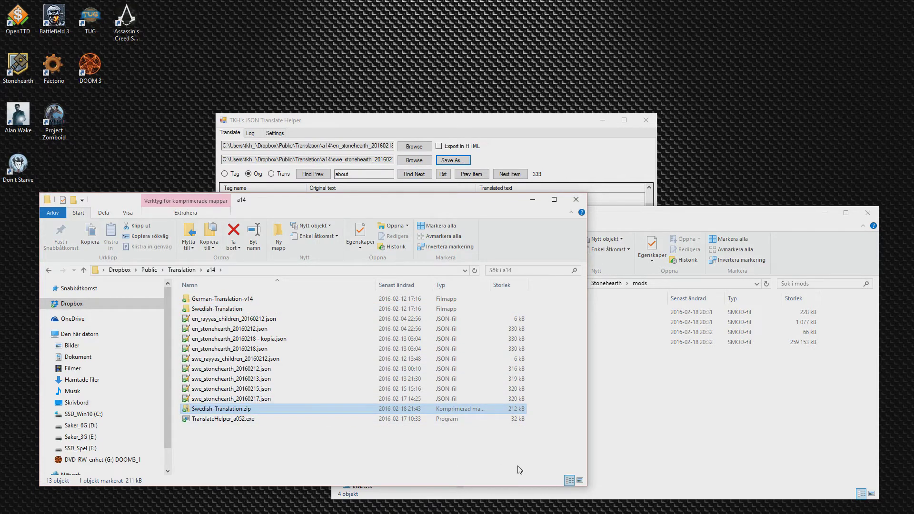
pyautogui.press('F2')
pyautogui.press('End')
pyautogui.write('s')
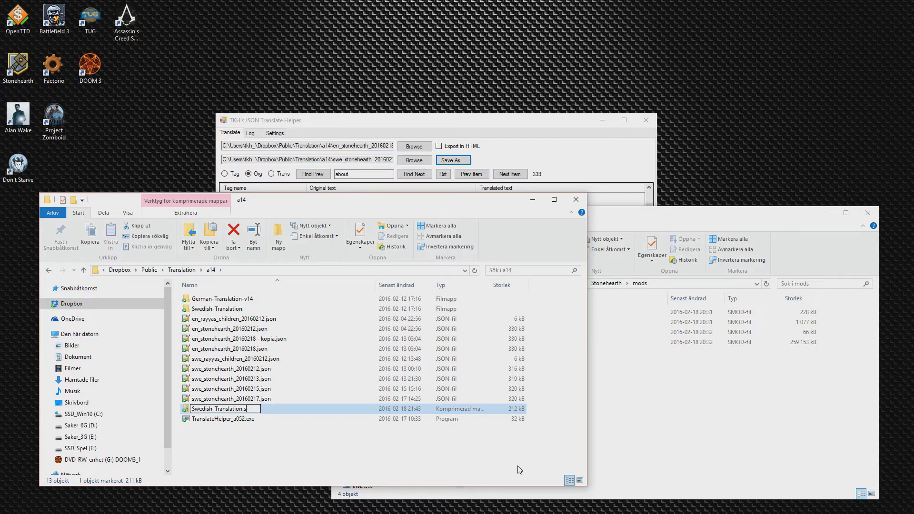
pyautogui.write('mod')
pyautogui.press('Return')
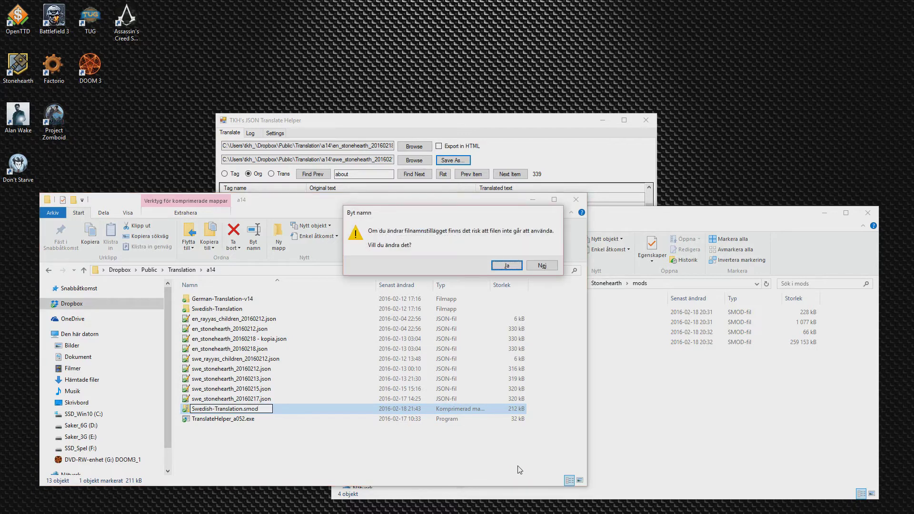
pyautogui.click(507, 266)
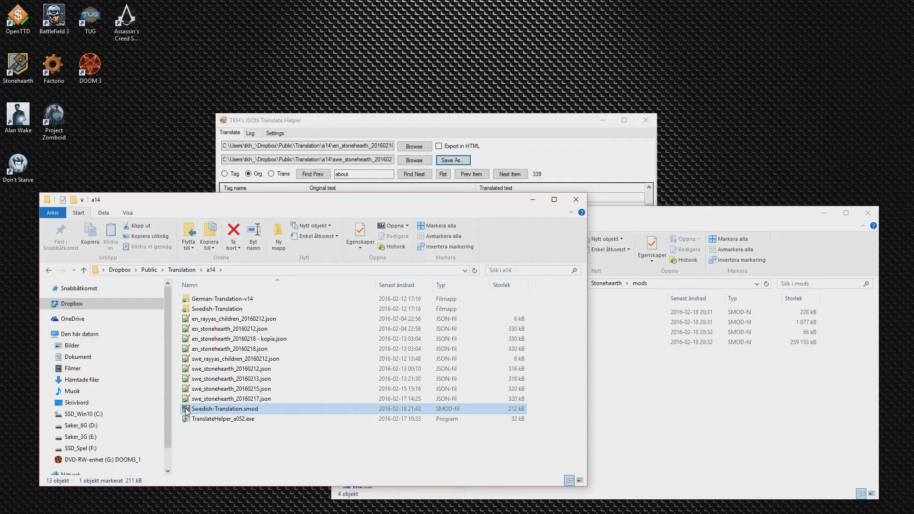
# Copy Swedish-Translation.smod from the a14 folder into Stonehearth's mods folder
pyautogui.click(189, 311)
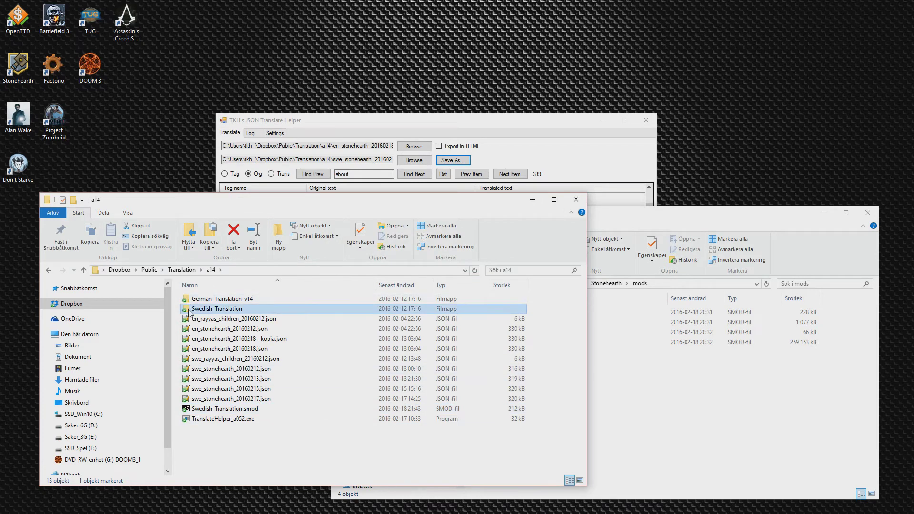
pyautogui.click(766, 463)
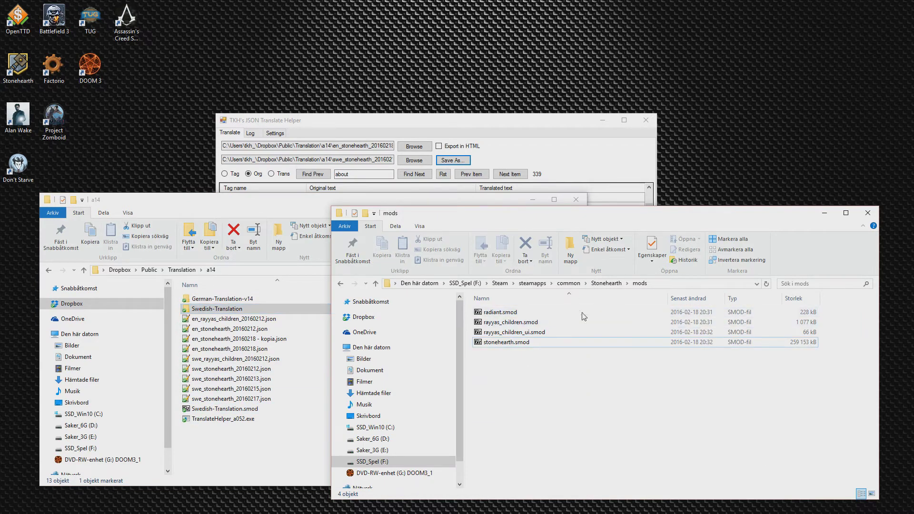
pyautogui.click(186, 409)
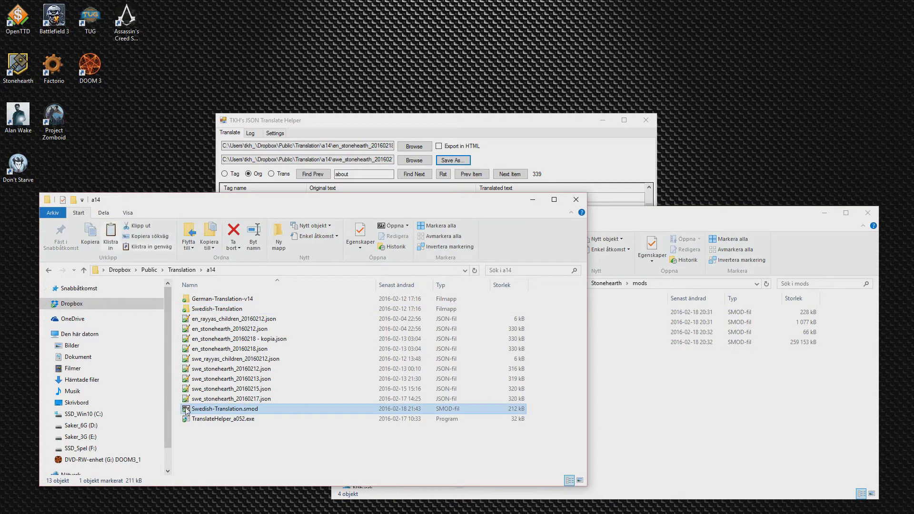
pyautogui.hotkey('alt', 'Tab')
pyautogui.hotkey('ctrl', 'v')
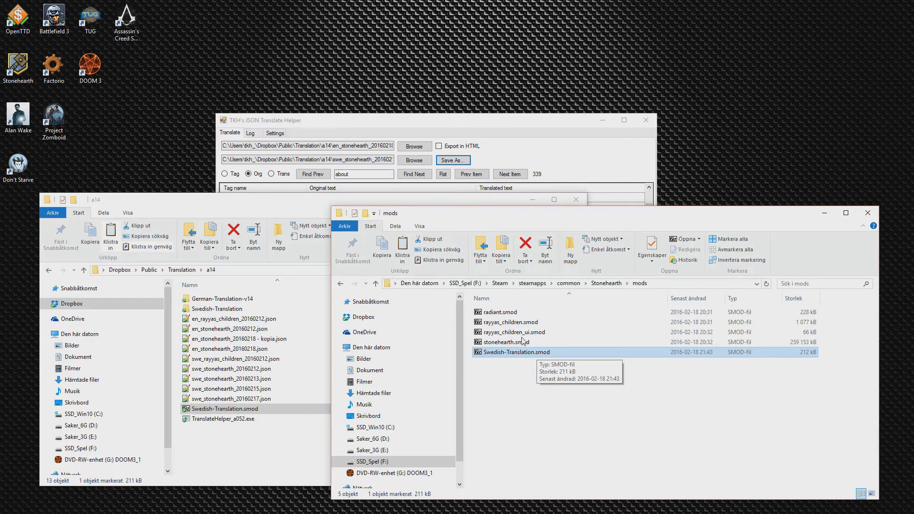
# Launch Stonehearth and set the game's system language to Swedish - Sweden
pyautogui.doubleClick(14, 62)
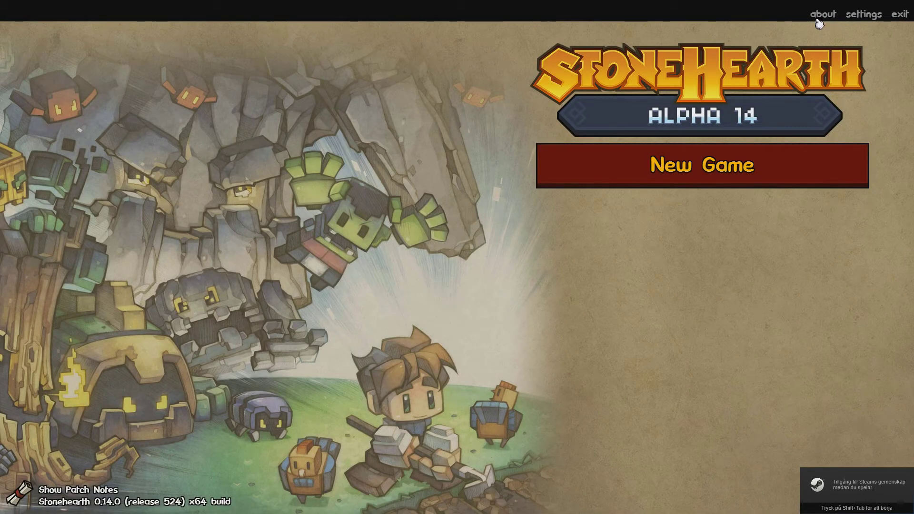
pyautogui.click(868, 18)
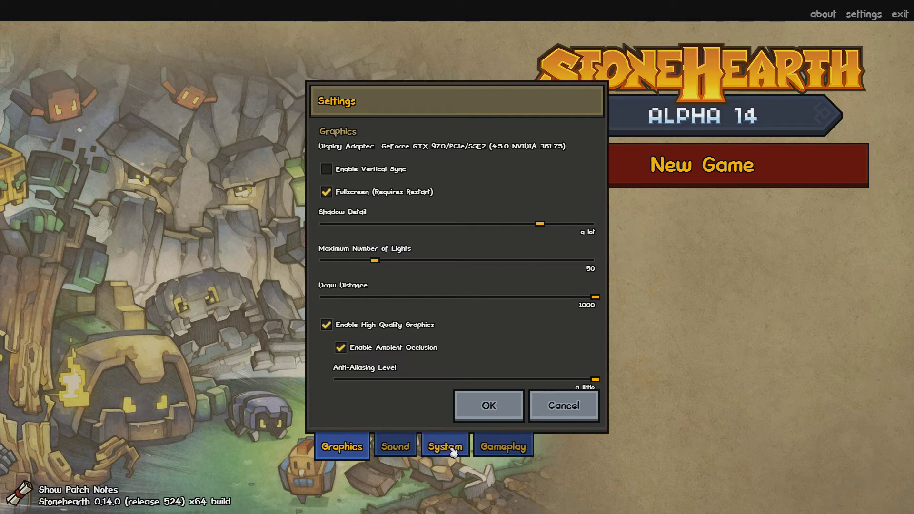
pyautogui.click(454, 447)
pyautogui.click(407, 181)
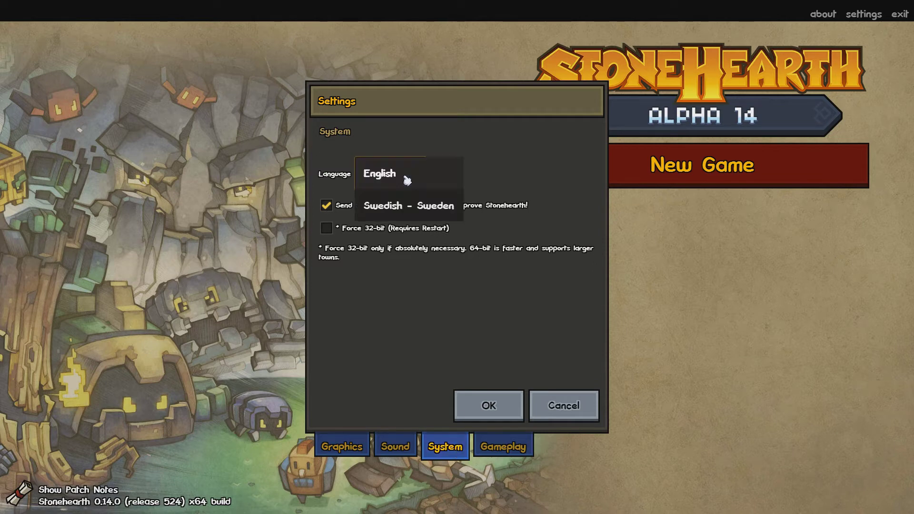
pyautogui.click(407, 208)
pyautogui.click(491, 406)
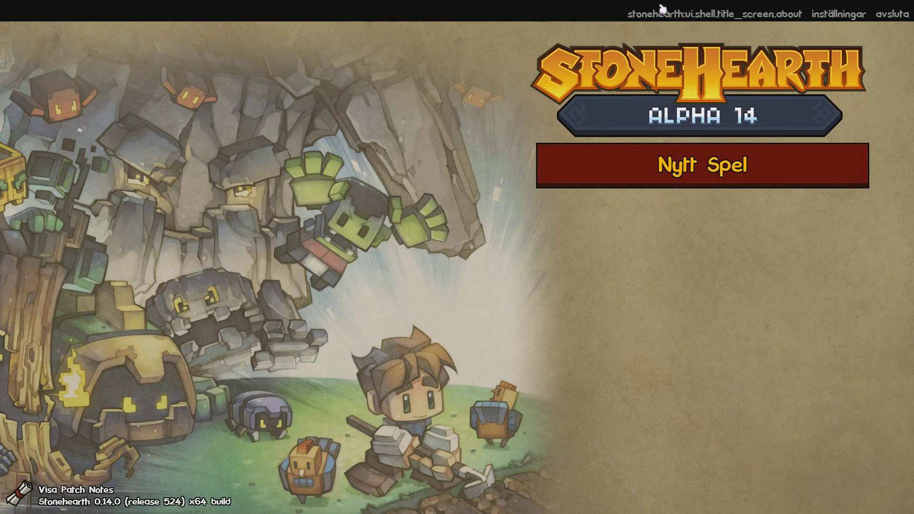
# Exit Stonehearth and, in TKH's JSON Translate Helper, translate the ui.game.esc_menu.about entry as "Om"
pyautogui.click(894, 18)
pyautogui.click(393, 122)
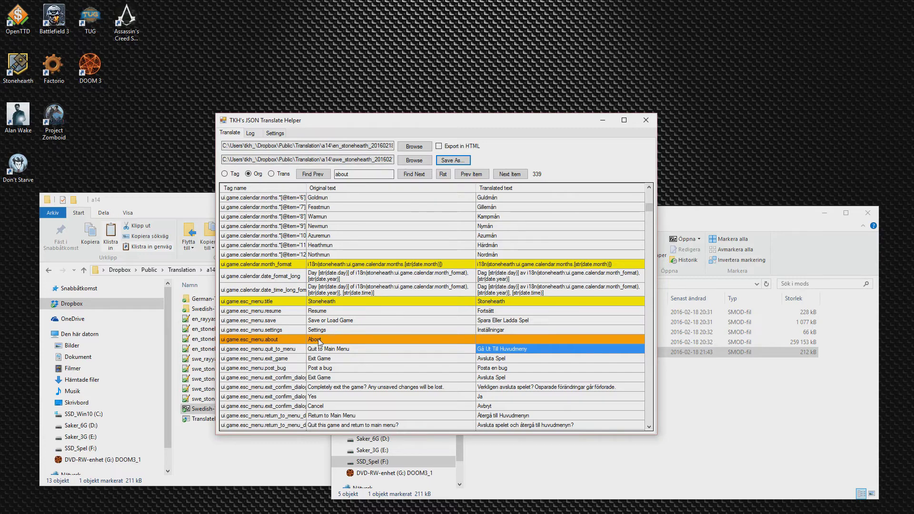
pyautogui.click(510, 340)
pyautogui.write('Om')
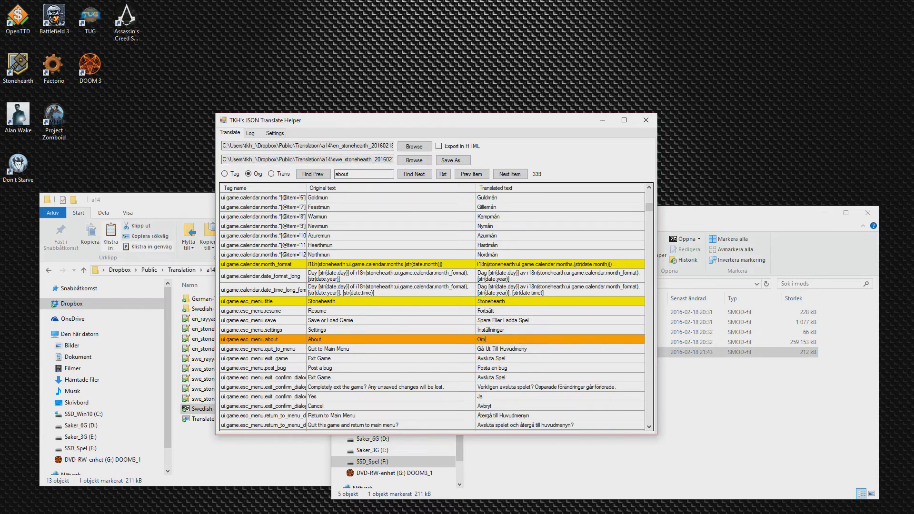
pyautogui.press('Return')
# Look through the remaining highlighted entries to the end of the translation table, and view the helper's log
pyautogui.scroll(-12, 509, 336)
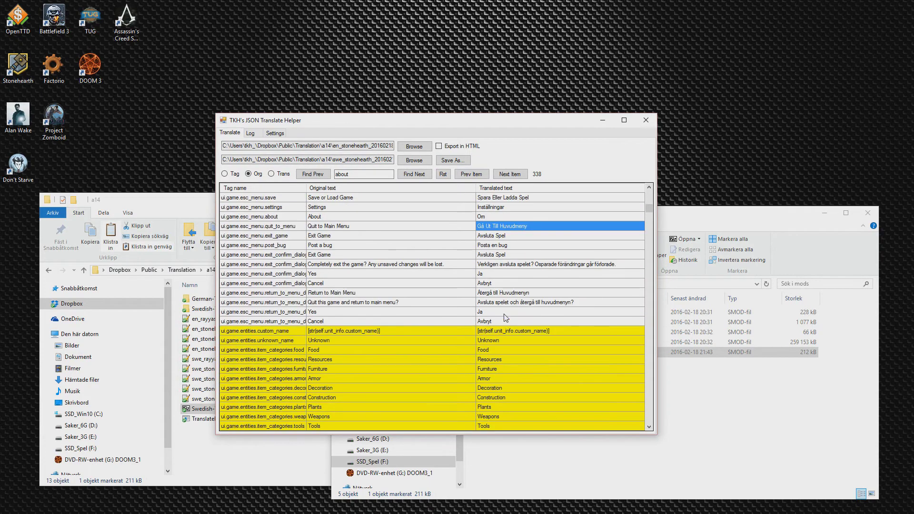
pyautogui.moveTo(650, 213); pyautogui.dragTo(649, 362)
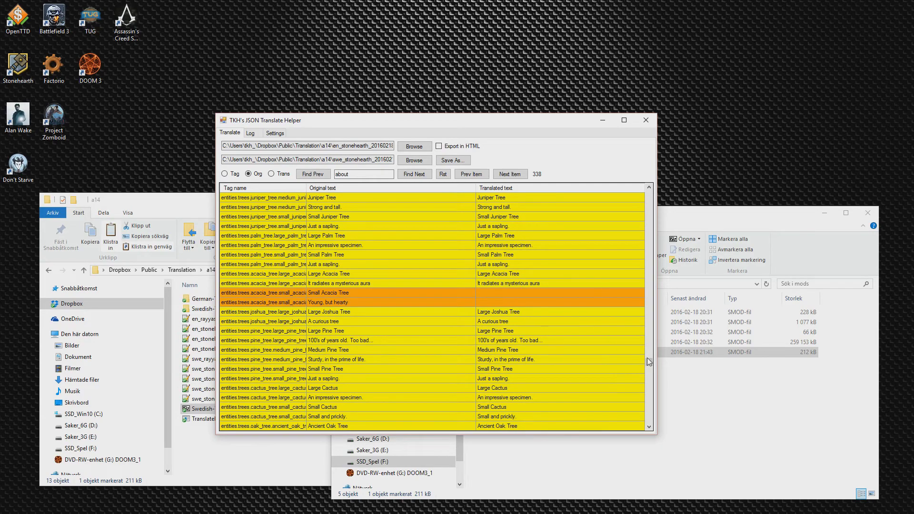
pyautogui.moveTo(647, 358); pyautogui.dragTo(650, 429)
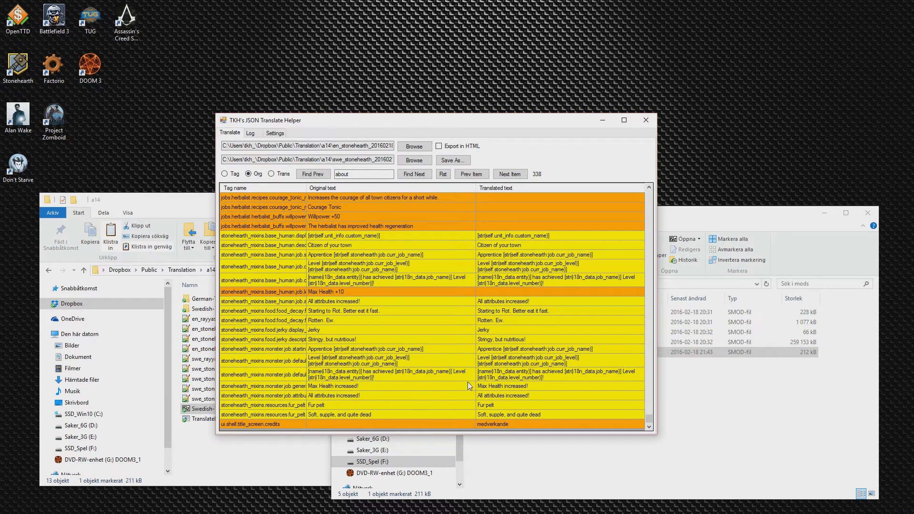
pyautogui.click(254, 134)
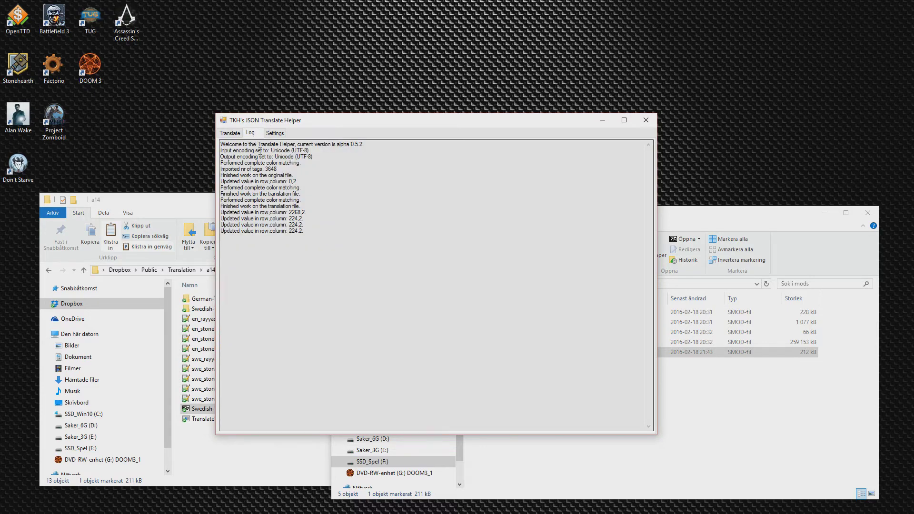
# Return to the translation table and examine its last entries, comparing the original and translated text of ui.shell.title_screen.credits with the row above
pyautogui.click(230, 133)
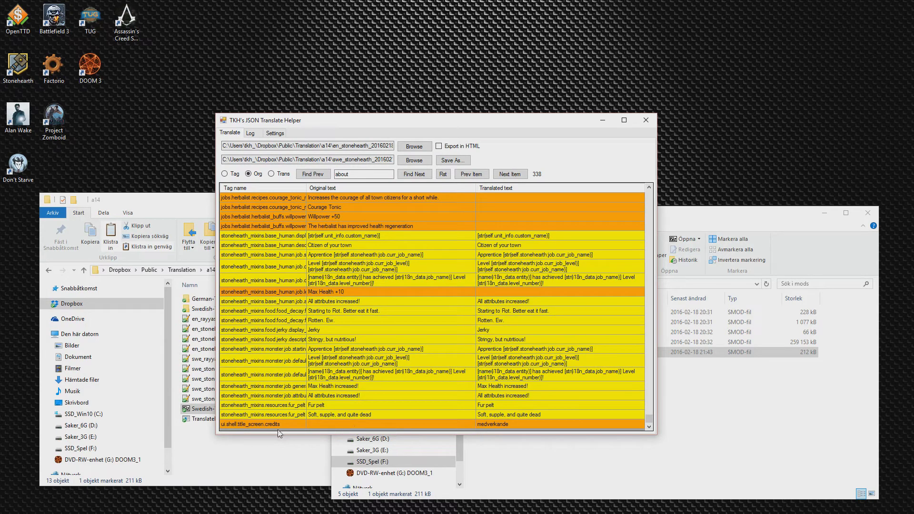
pyautogui.click(343, 415)
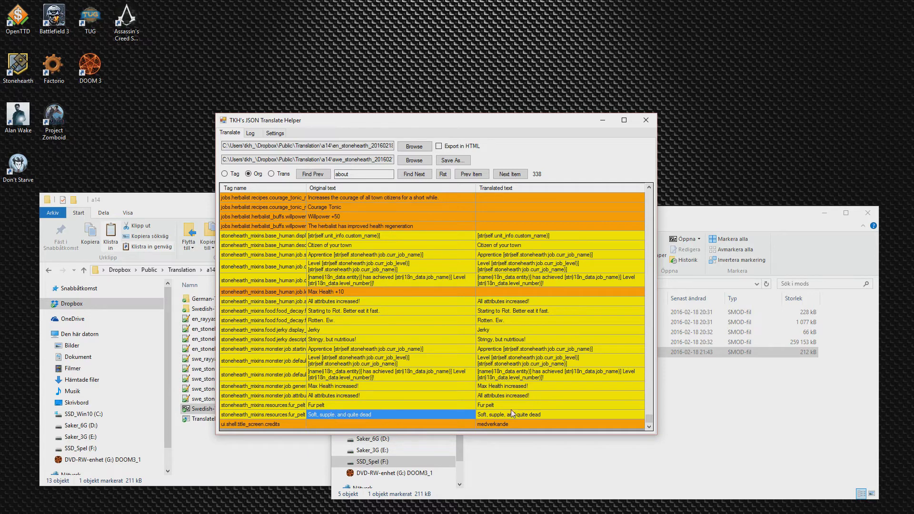
pyautogui.click(491, 424)
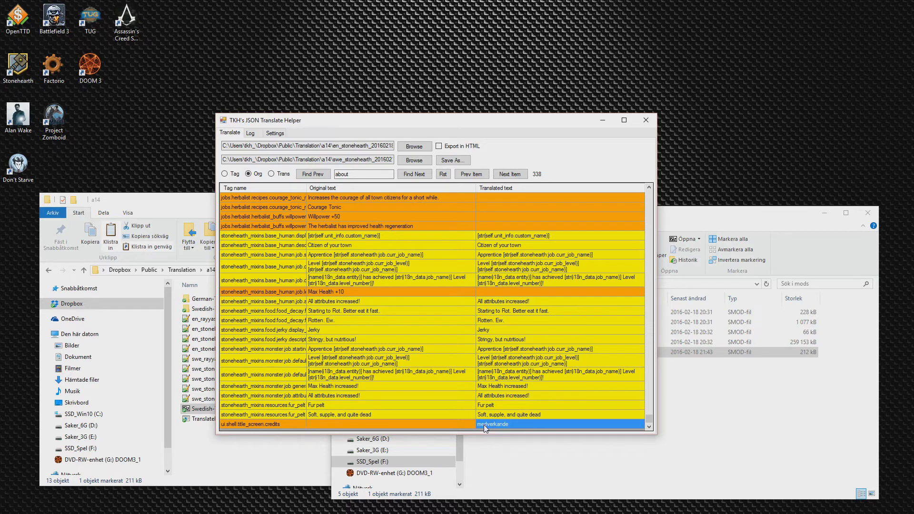
pyautogui.click(249, 426)
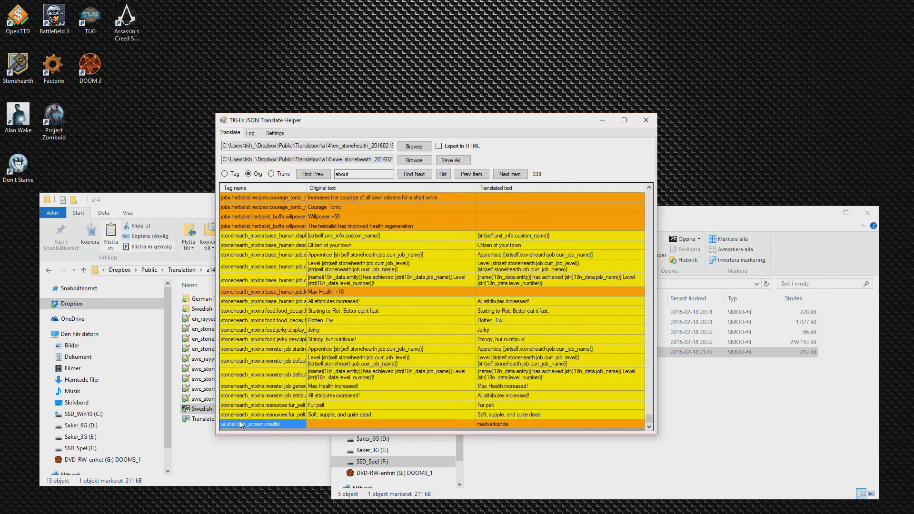
pyautogui.click(557, 426)
pyautogui.click(320, 425)
pyautogui.click(302, 425)
pyautogui.click(452, 425)
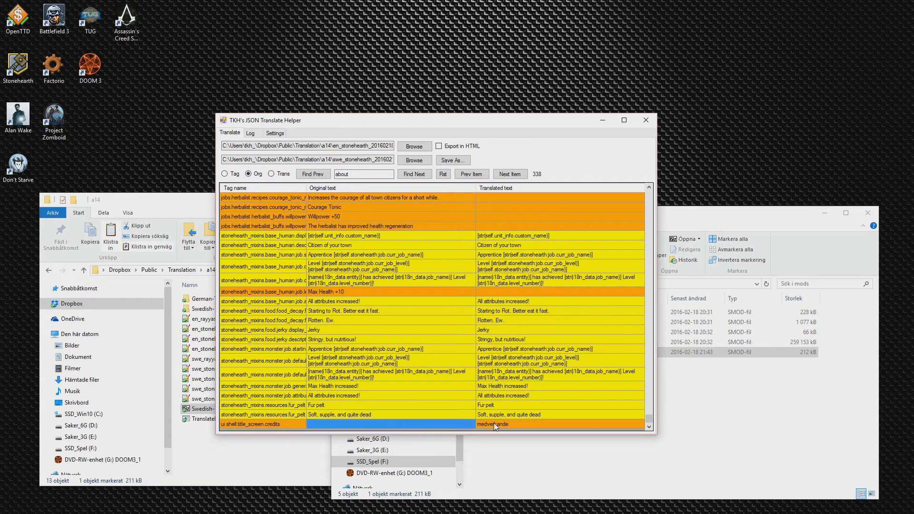
pyautogui.click(531, 425)
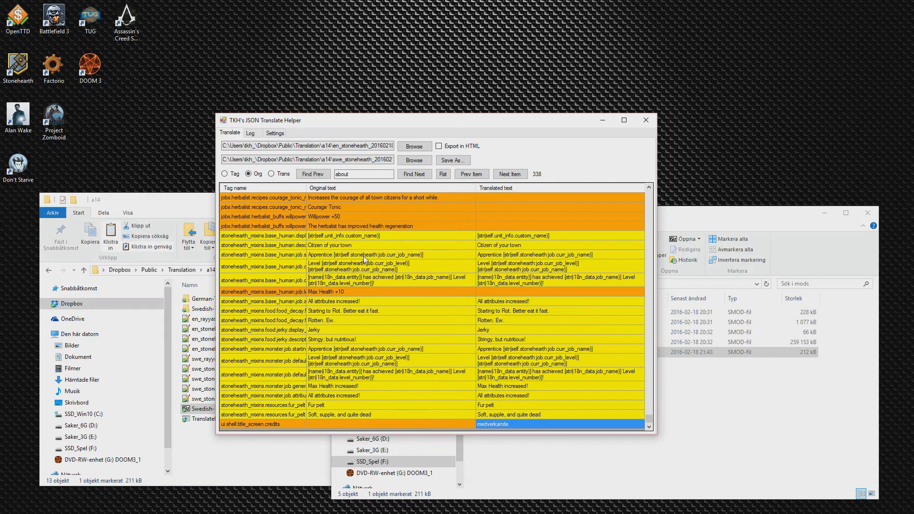
pyautogui.click(347, 415)
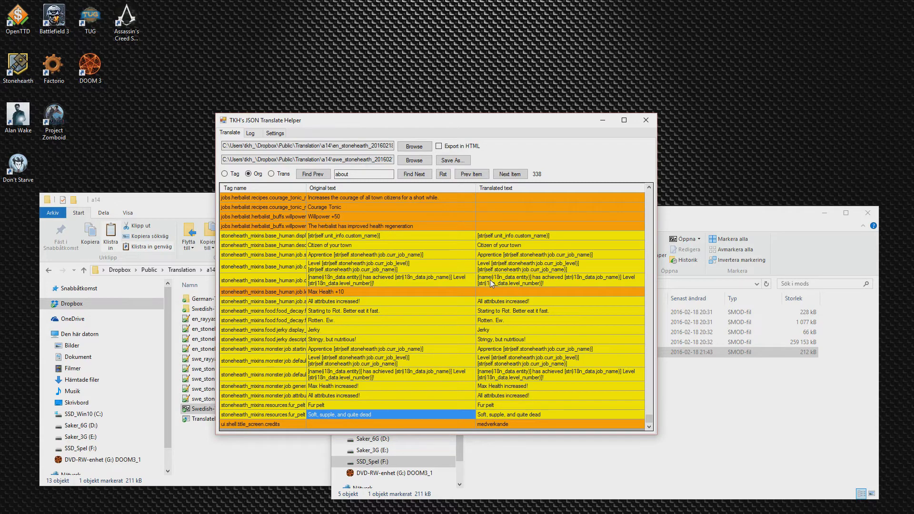
# Save the translation as swe_stonehearth_20160218.json in the a14 folder and open the saved file in the helper
pyautogui.click(456, 162)
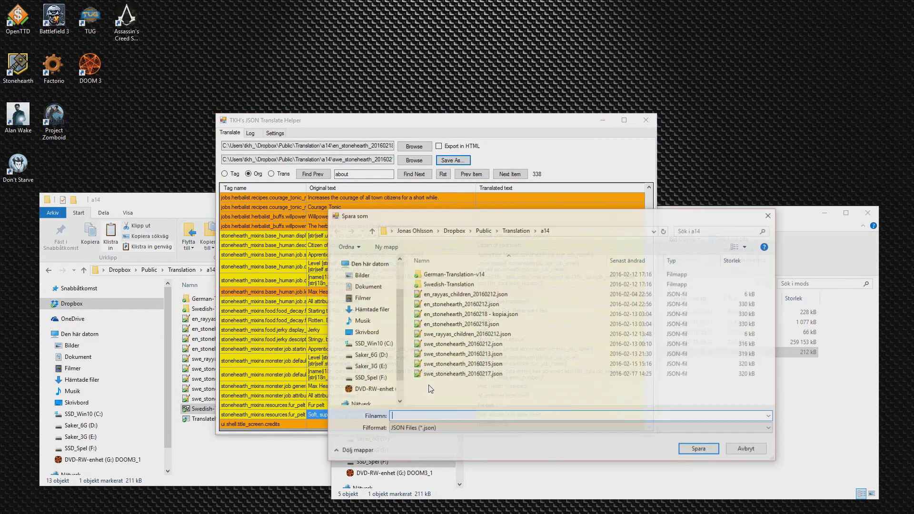
pyautogui.click(466, 375)
pyautogui.click(458, 417)
pyautogui.click(458, 417)
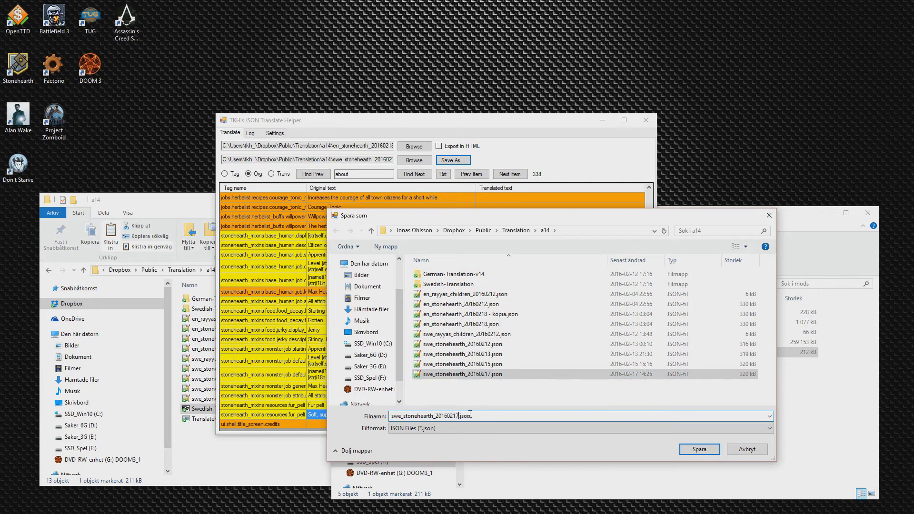
pyautogui.press('BackSpace')
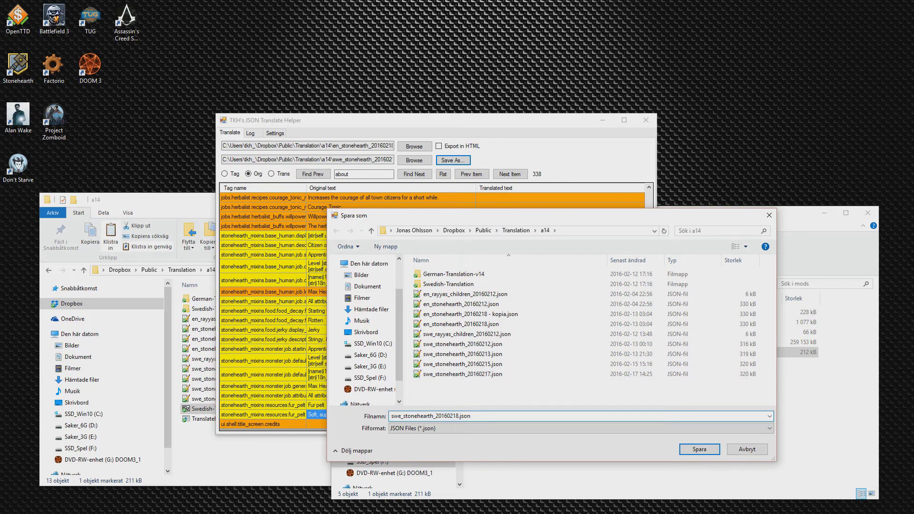
pyautogui.press('Return')
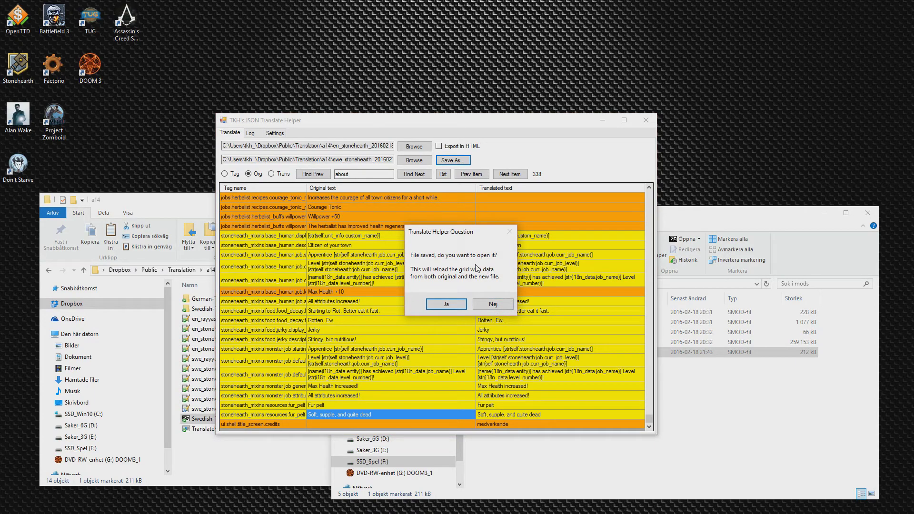
pyautogui.click(447, 304)
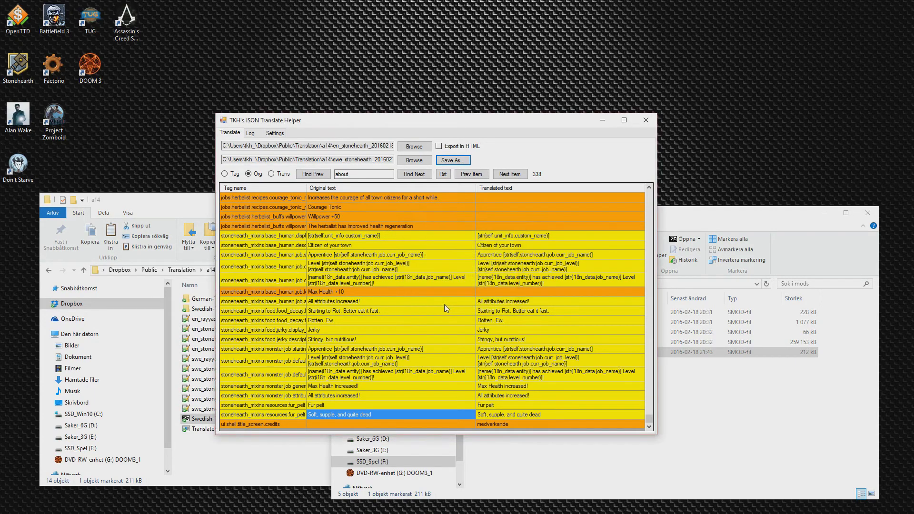
# Delete the ui.shell.title_screen.credits entry, and find the "about" entry to check its Swedish translation before closing the helper
pyautogui.click(259, 422)
pyautogui.press('Delete')
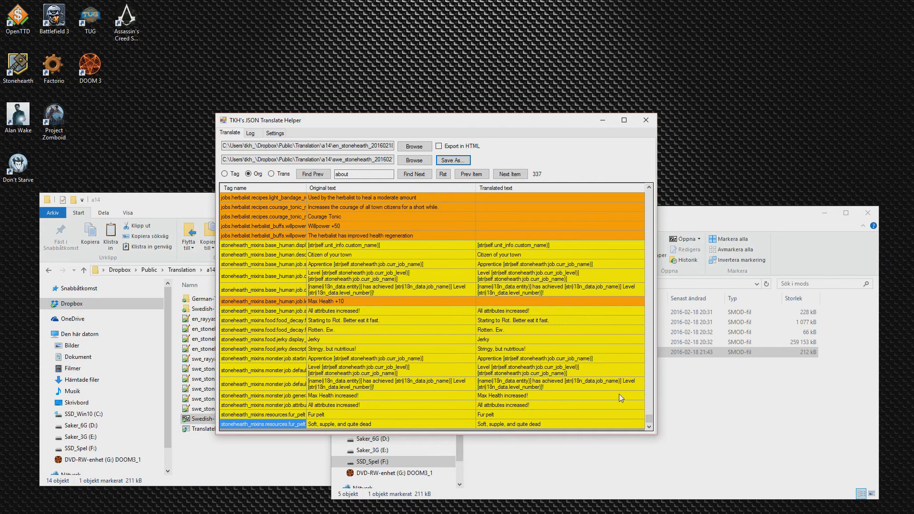
pyautogui.moveTo(651, 422); pyautogui.dragTo(647, 185)
pyautogui.click(562, 218)
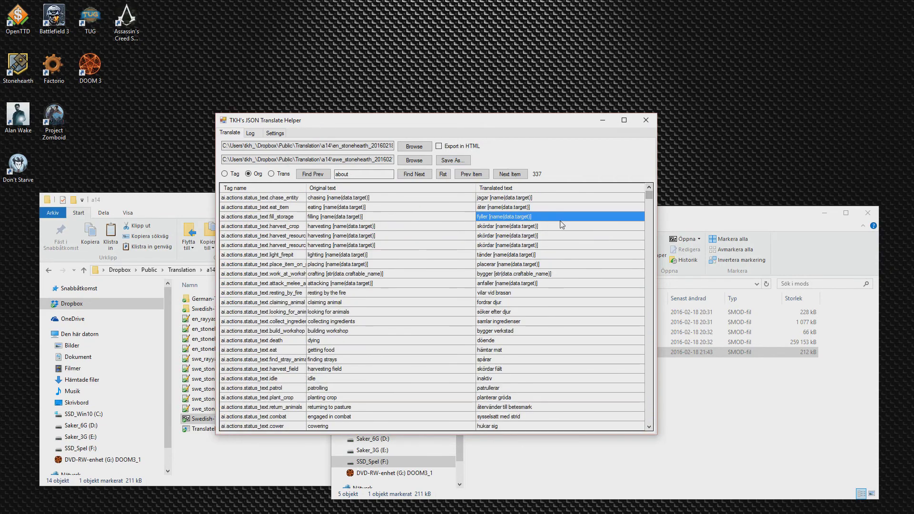
pyautogui.click(410, 174)
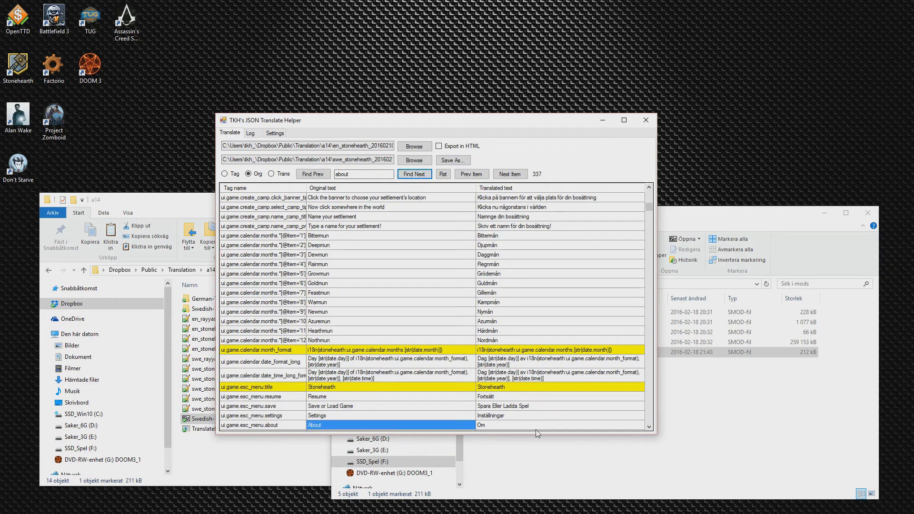
pyautogui.click(500, 427)
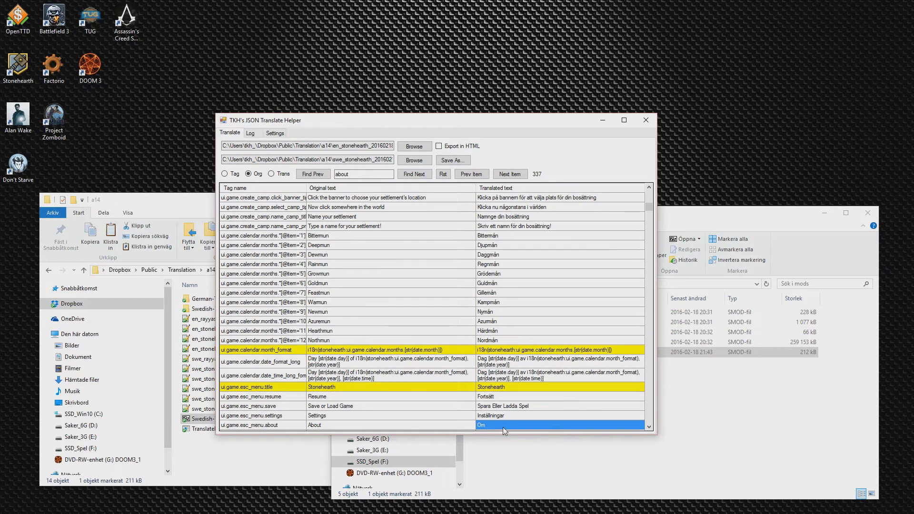
pyautogui.scroll(-3, 504, 428)
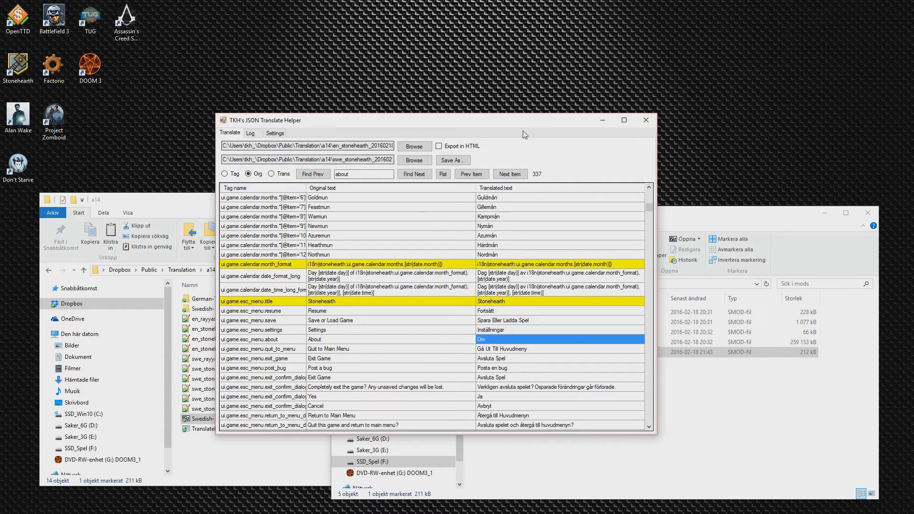
pyautogui.click(647, 119)
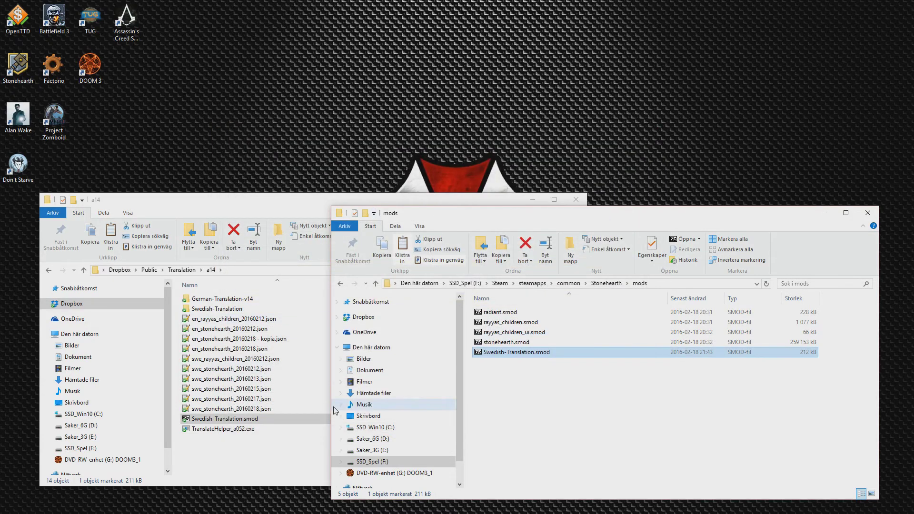
# Open Swedish-Translation.smod from the mods folder in 7-Zip and delete sv-SE.json from its translations\stonehearth folder
pyautogui.doubleClick(497, 354)
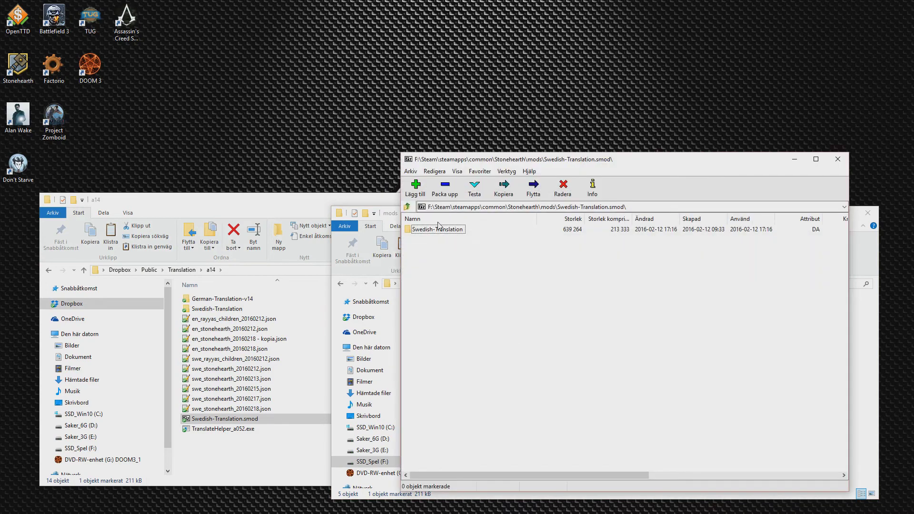
pyautogui.doubleClick(429, 230)
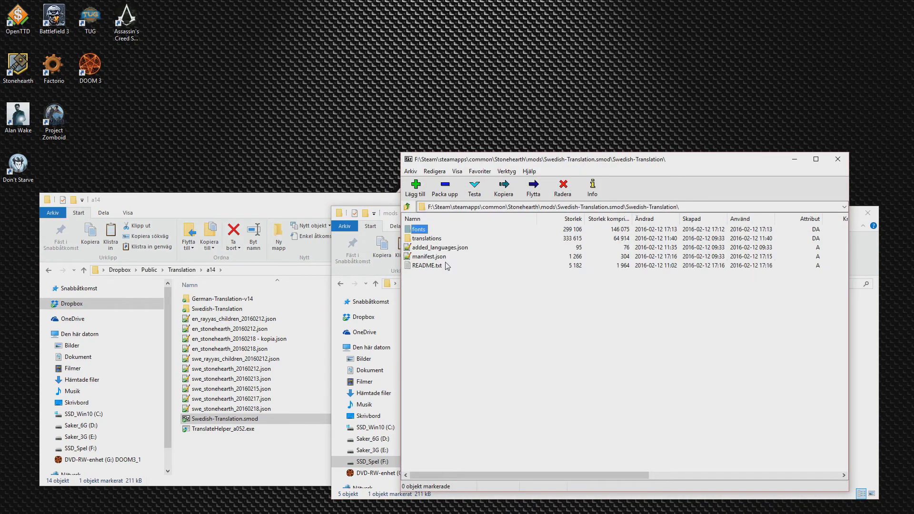
pyautogui.doubleClick(426, 241)
pyautogui.doubleClick(426, 238)
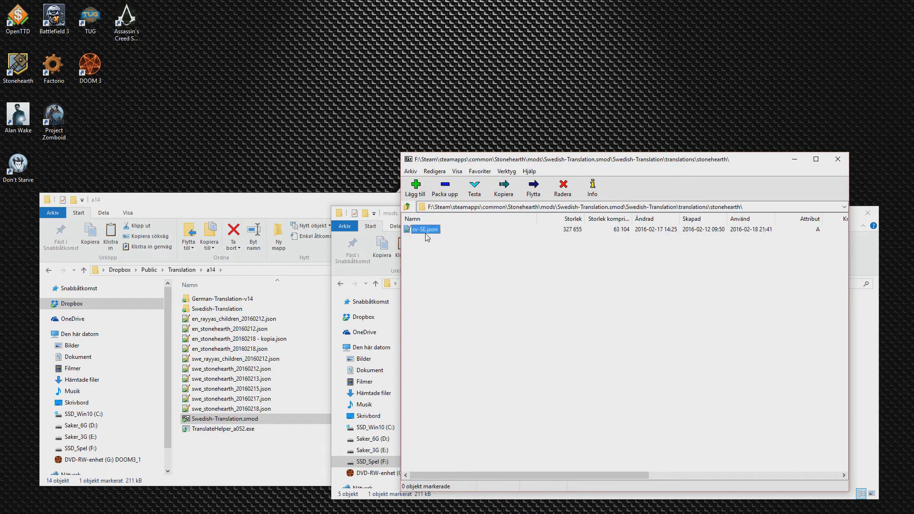
pyautogui.click(425, 233)
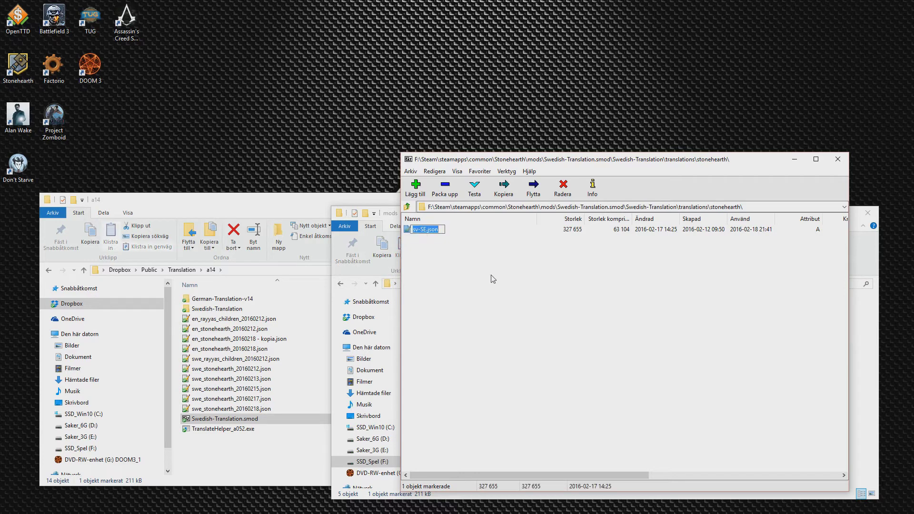
pyautogui.press('Delete')
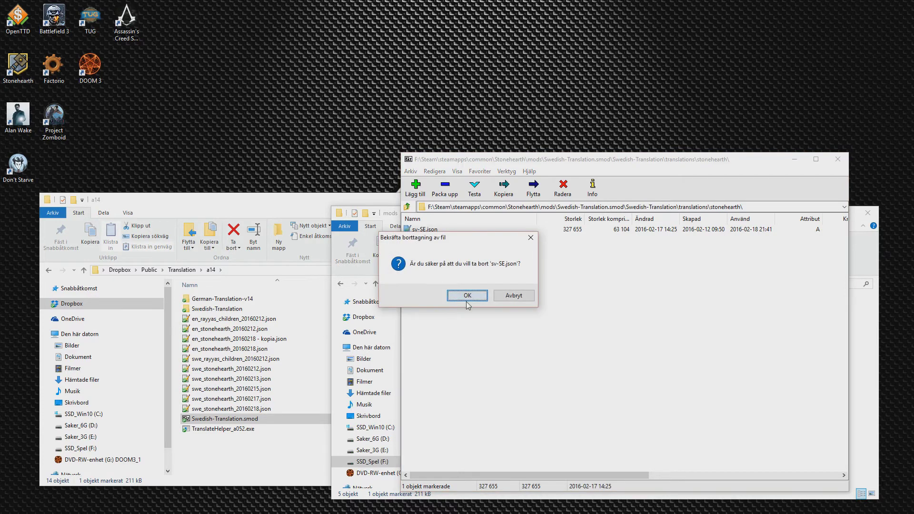
pyautogui.click(466, 299)
# Copy swe_stonehearth_20160218.json from the a14 folder into the archive's translations\stonehearth folder
pyautogui.click(241, 446)
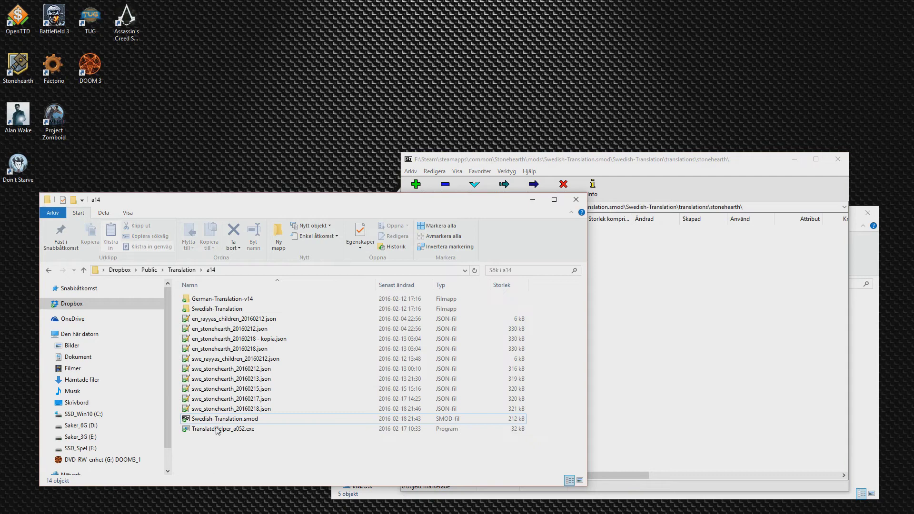
pyautogui.click(195, 411)
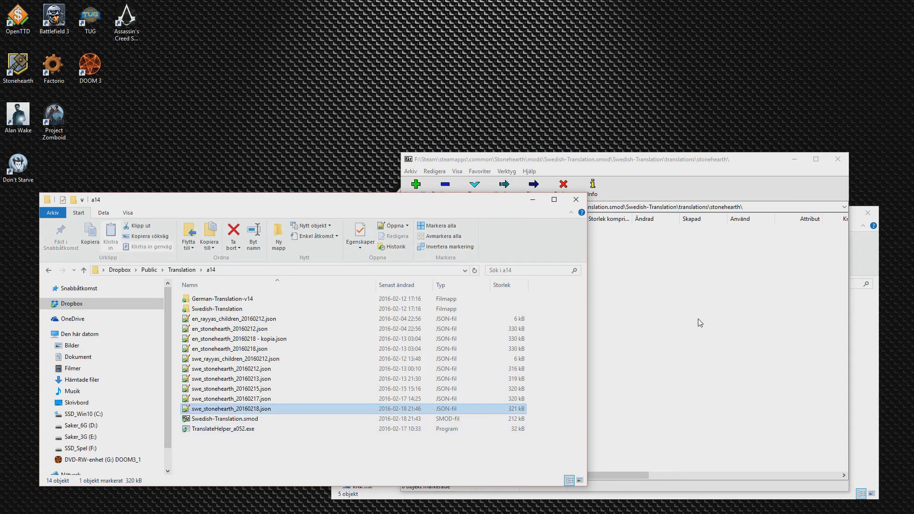
pyautogui.moveTo(660, 359); pyautogui.dragTo(657, 359)
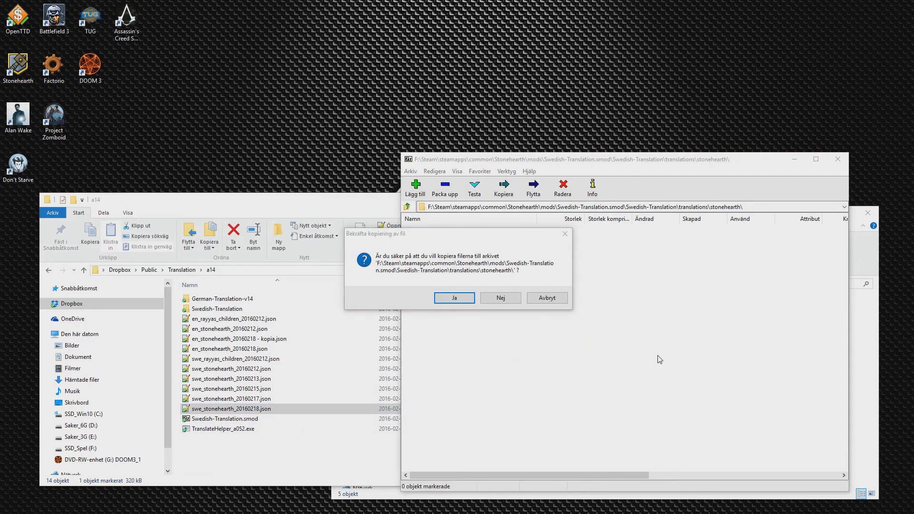
pyautogui.click(451, 299)
# Rename the newly added translation file in the archive to sv-SE.json
pyautogui.click(428, 232)
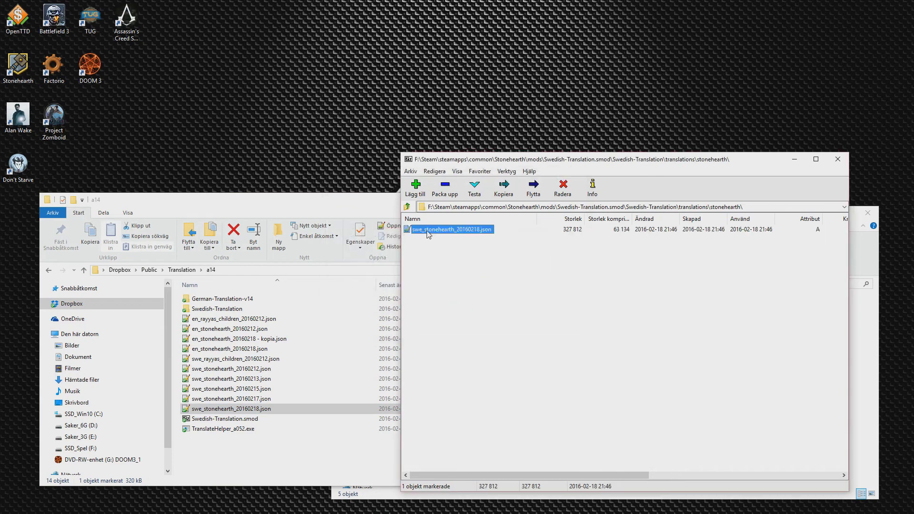
pyautogui.press('F2')
pyautogui.write('sv-SE.json,')
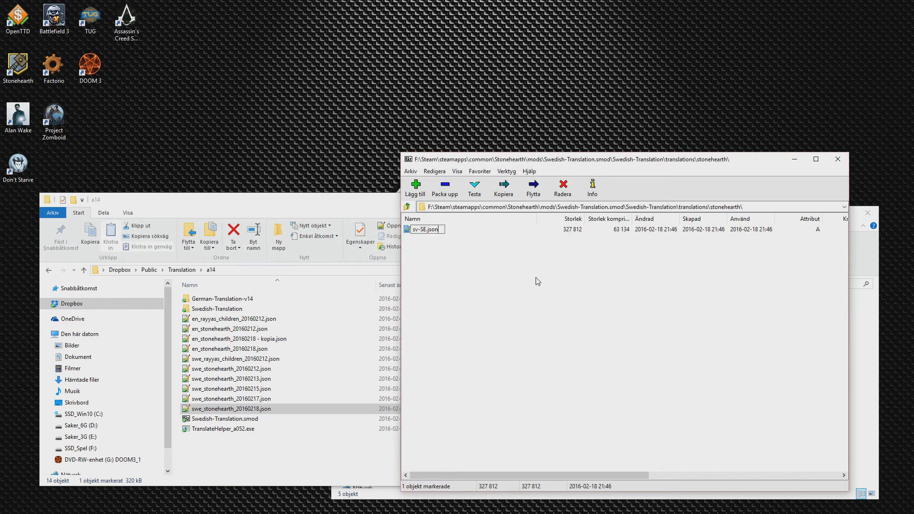
pyautogui.press('Return')
pyautogui.press('F2')
pyautogui.press('End')
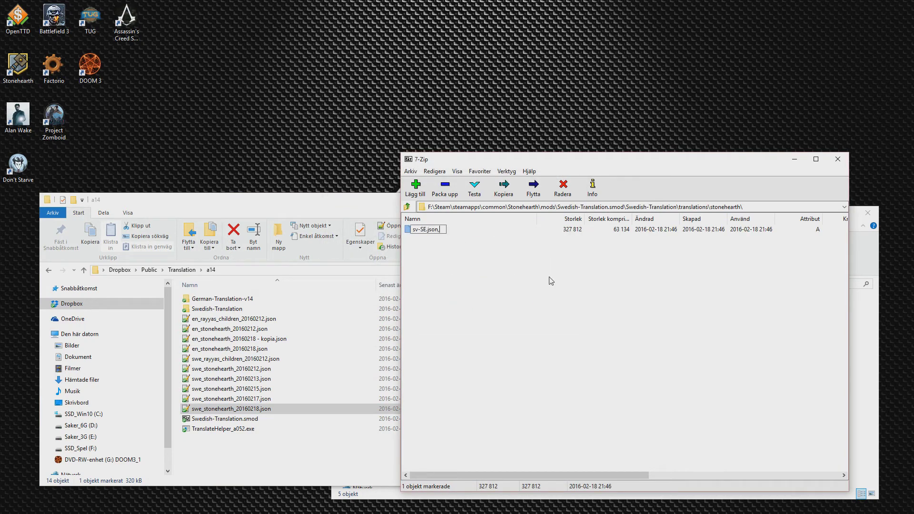
pyautogui.press('Return')
# Close the archive and launch Stonehearth to test the updated translation
pyautogui.click(834, 161)
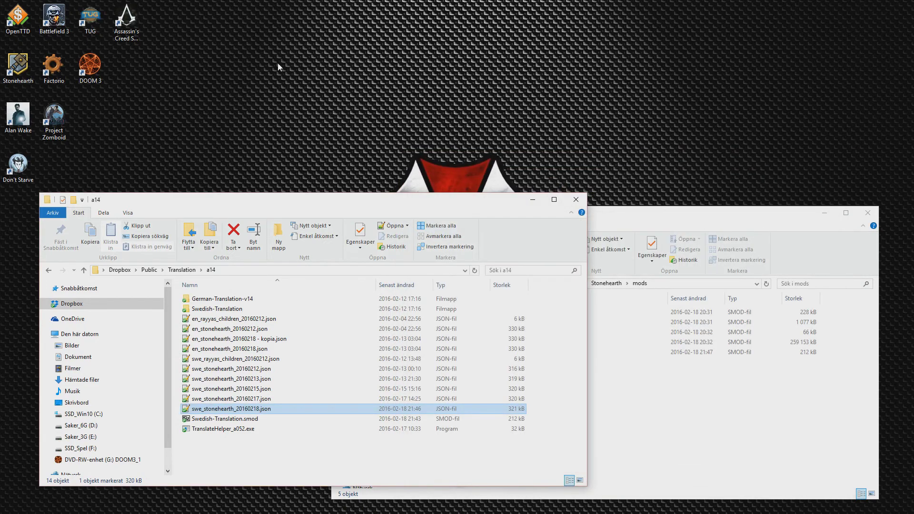
pyautogui.doubleClick(19, 66)
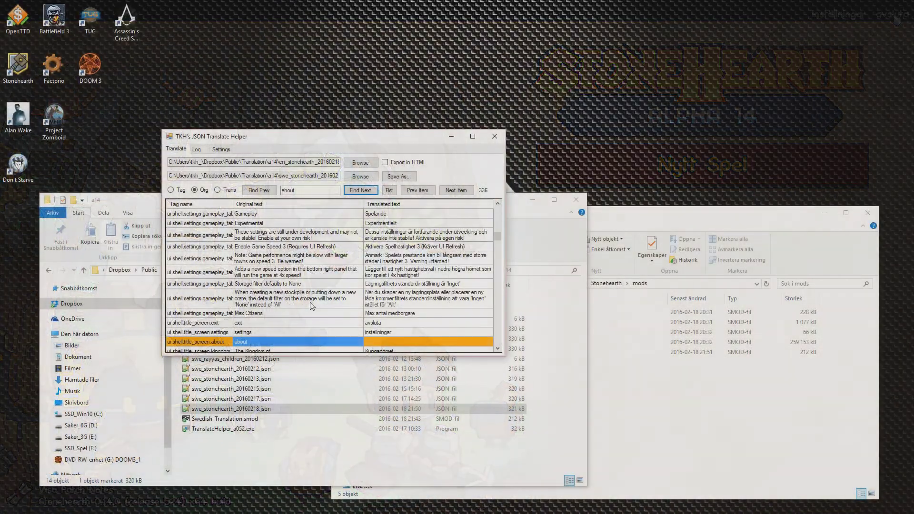
# In TKH's JSON Translate Helper, translate the ui.shell.title_screen.about entry as "om" in lower case
pyautogui.click(313, 298)
pyautogui.scroll(-2, 312, 298)
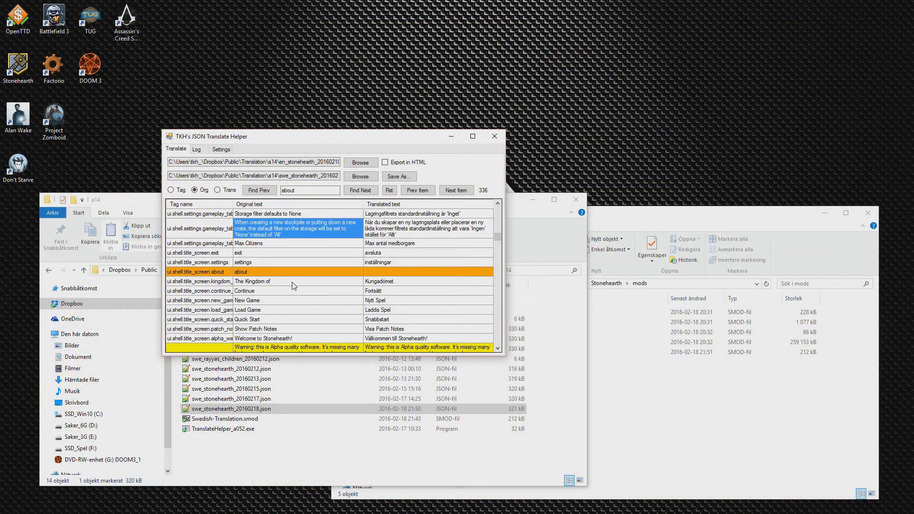
pyautogui.click(258, 271)
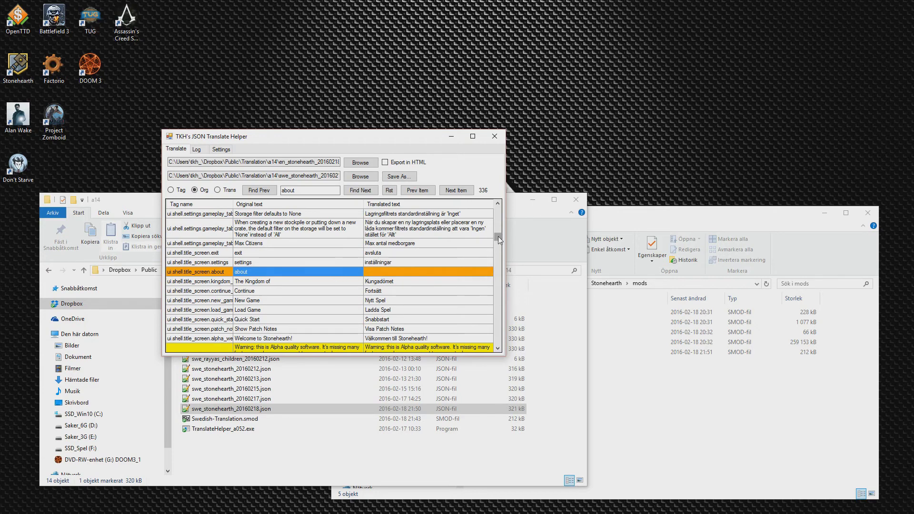
pyautogui.click(394, 272)
pyautogui.write('Om')
pyautogui.press('Return')
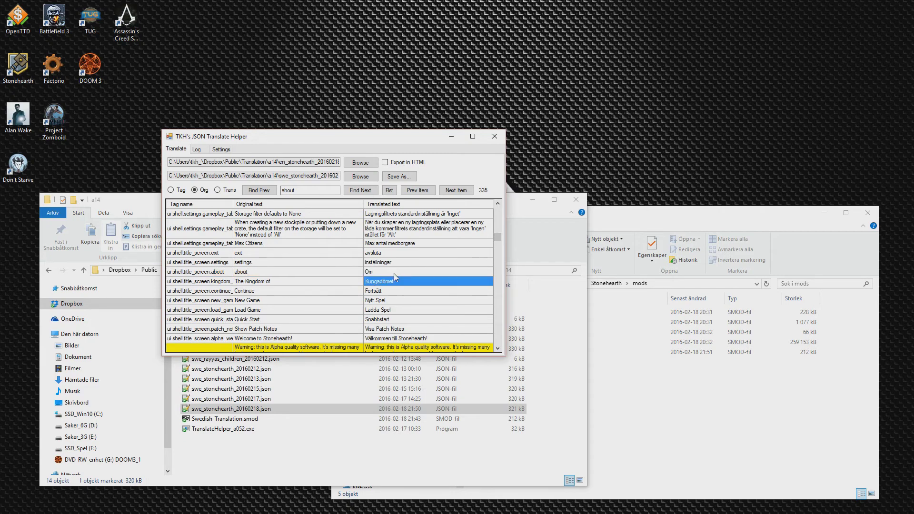
pyautogui.click(393, 274)
pyautogui.write('om')
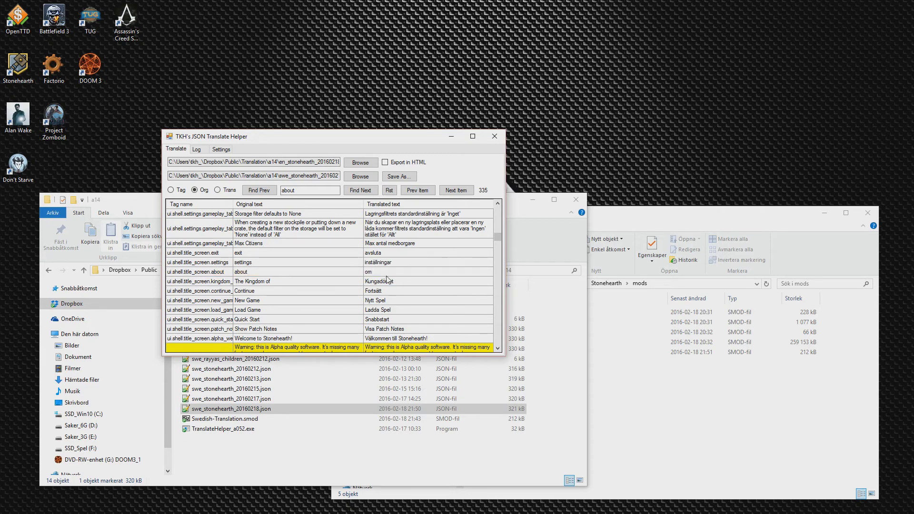
# Save the translation over swe_stonehearth_20160218.json in the a14 folder and decline reopening the saved file
pyautogui.press('Return')
pyautogui.click(399, 176)
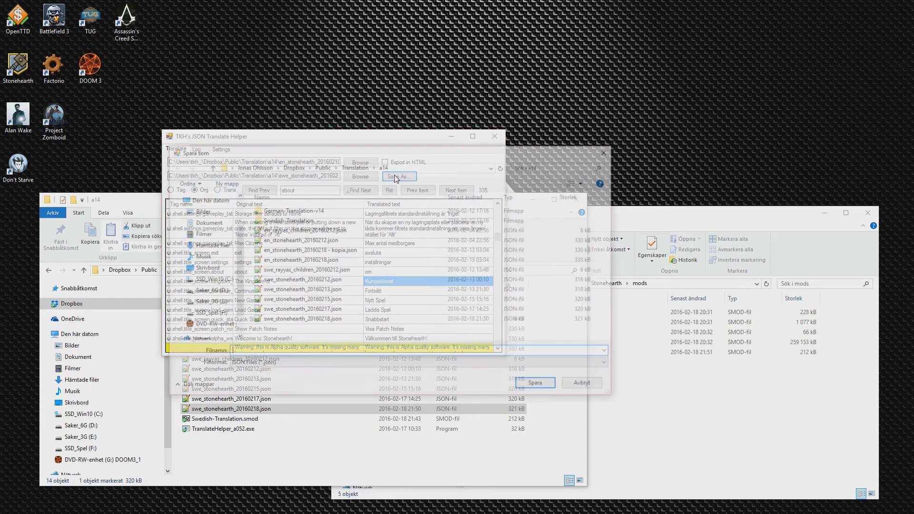
pyautogui.click(347, 320)
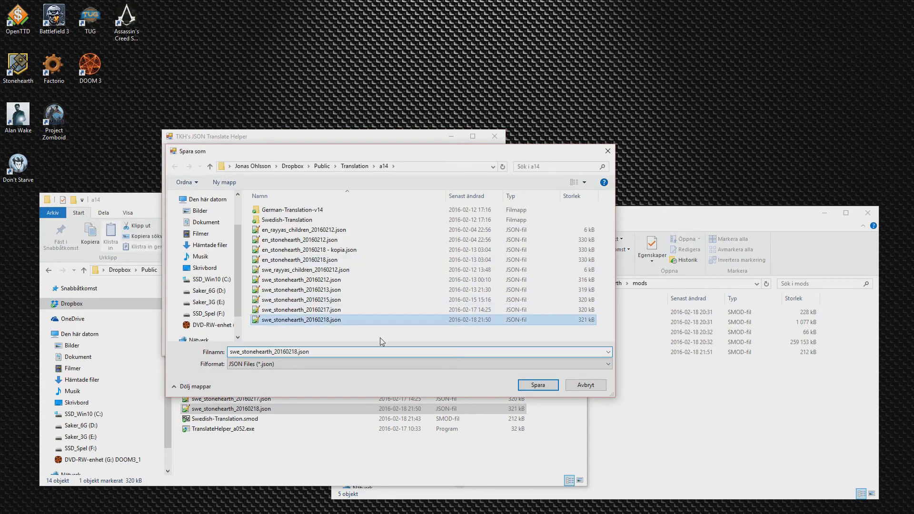
pyautogui.click(547, 388)
pyautogui.click(481, 264)
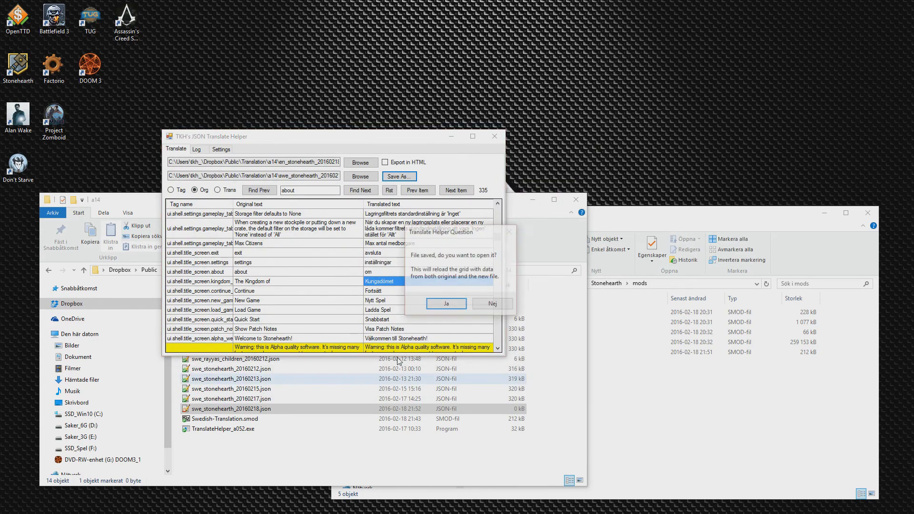
pyautogui.click(492, 304)
# Delete sv-SE.json from the translations\stonehearth folder inside the Swedish-Translation.smod archive in Stonehearth's mods folder
pyautogui.click(312, 408)
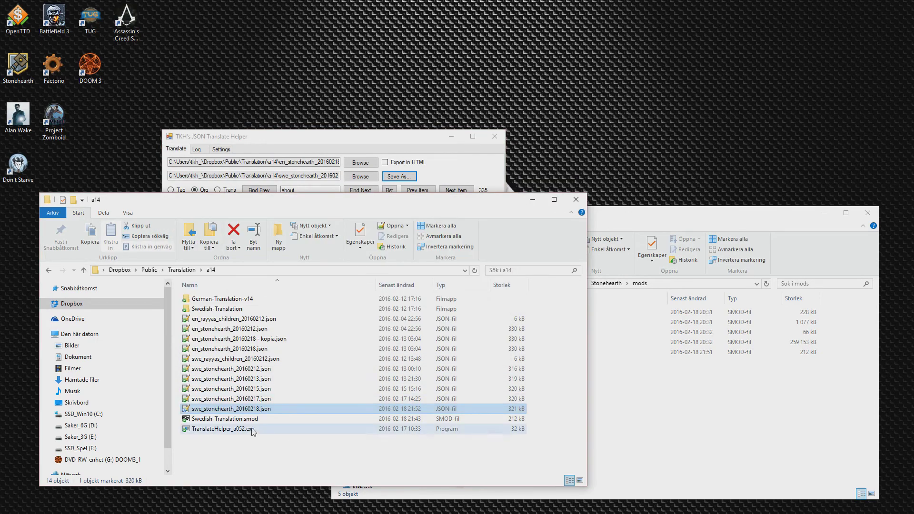
pyautogui.click(774, 397)
pyautogui.doubleClick(520, 353)
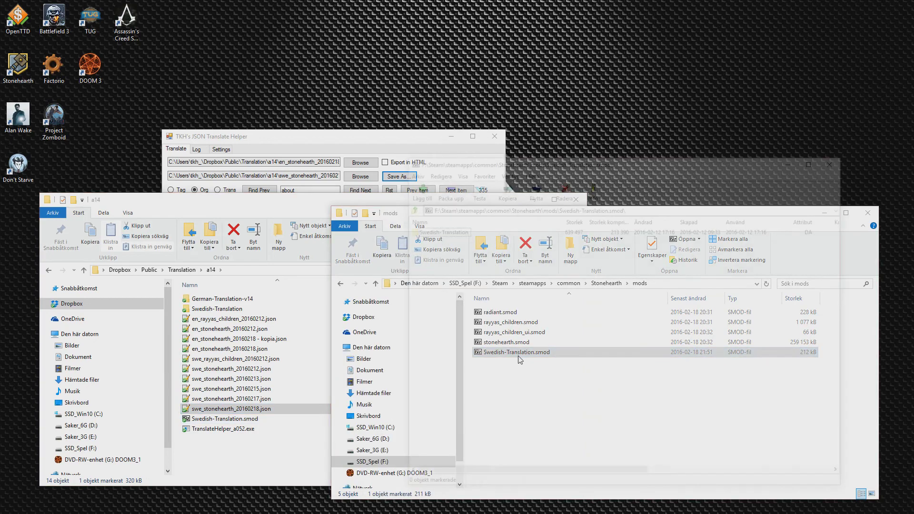
pyautogui.doubleClick(434, 232)
pyautogui.doubleClick(435, 240)
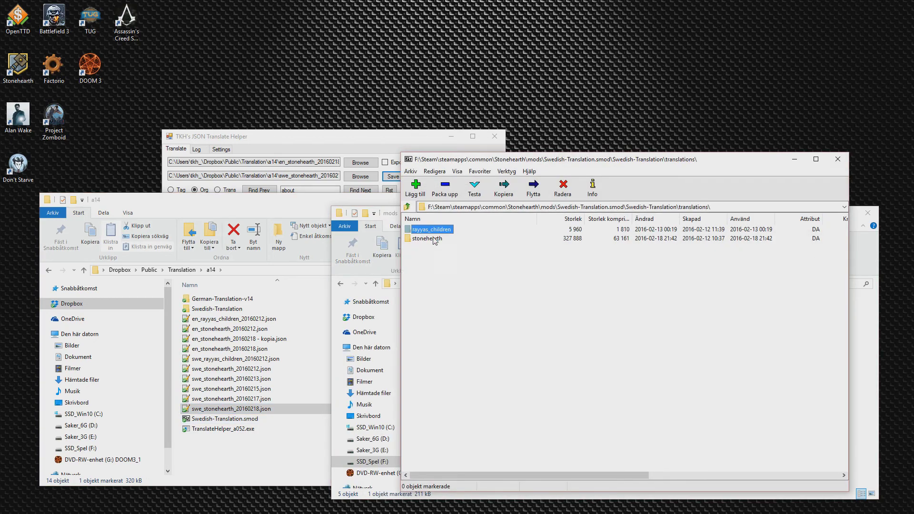
pyautogui.doubleClick(420, 240)
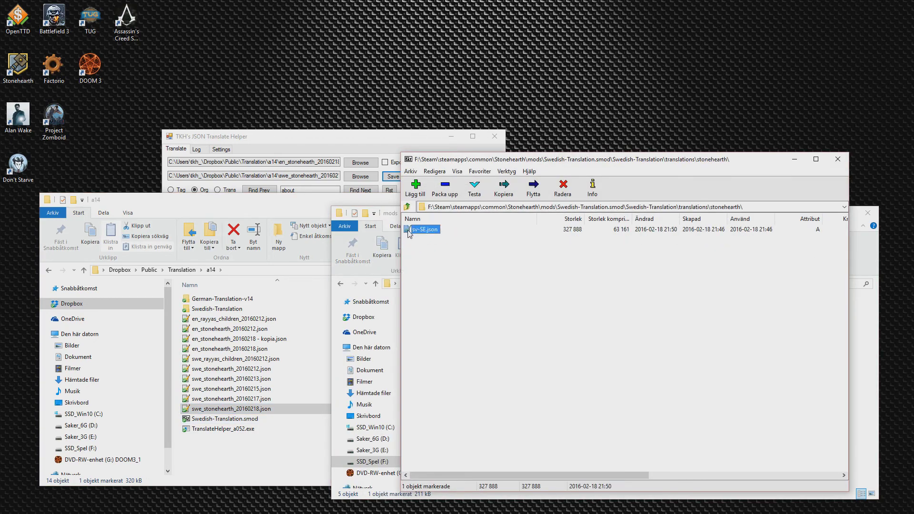
pyautogui.press('Delete')
pyautogui.press('Return')
# Copy the updated swe_stonehearth_20160218.json into the archive's stonehearth folder and rename the copy sv-SE.json
pyautogui.moveTo(185, 409); pyautogui.dragTo(452, 305)
pyautogui.click(454, 298)
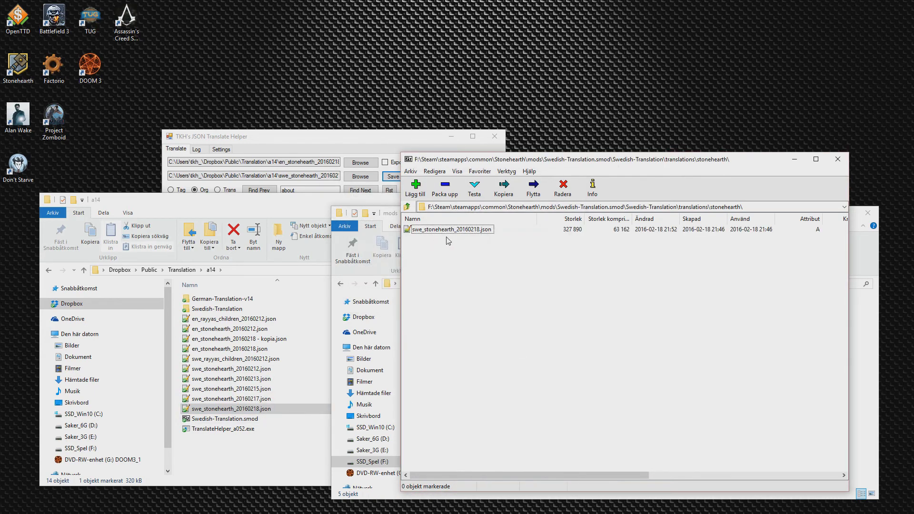
pyautogui.press('F2')
pyautogui.write('sv-SE.json')
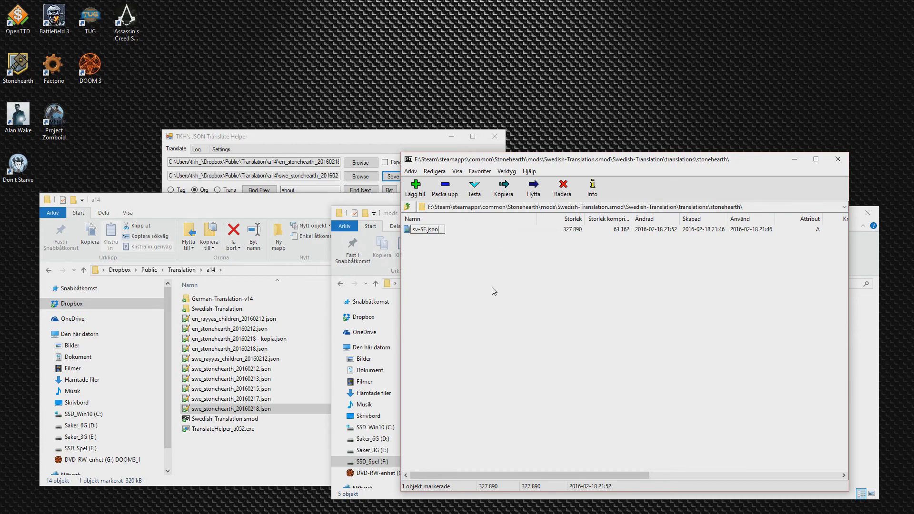
pyautogui.press('Return')
pyautogui.click(485, 294)
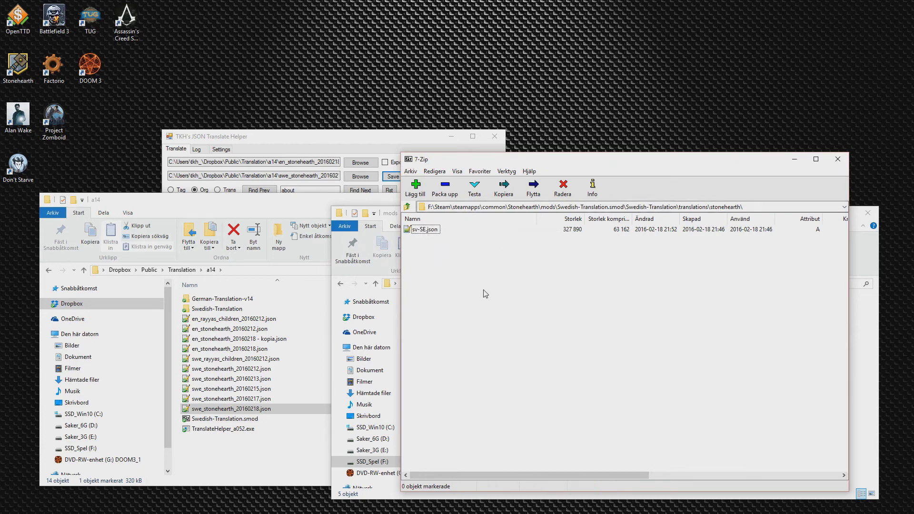
# Close the archive and start a new game in Stonehearth to check the Swedish texts
pyautogui.click(847, 161)
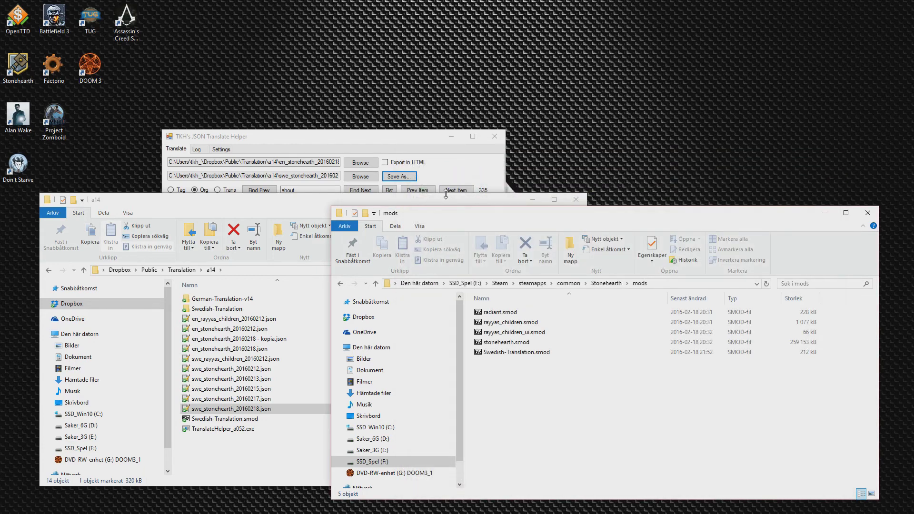
pyautogui.doubleClick(30, 69)
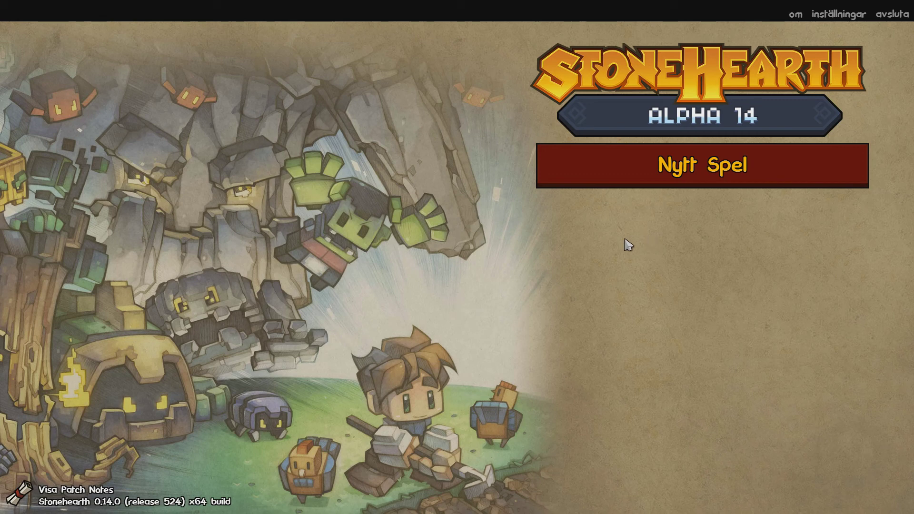
pyautogui.click(686, 174)
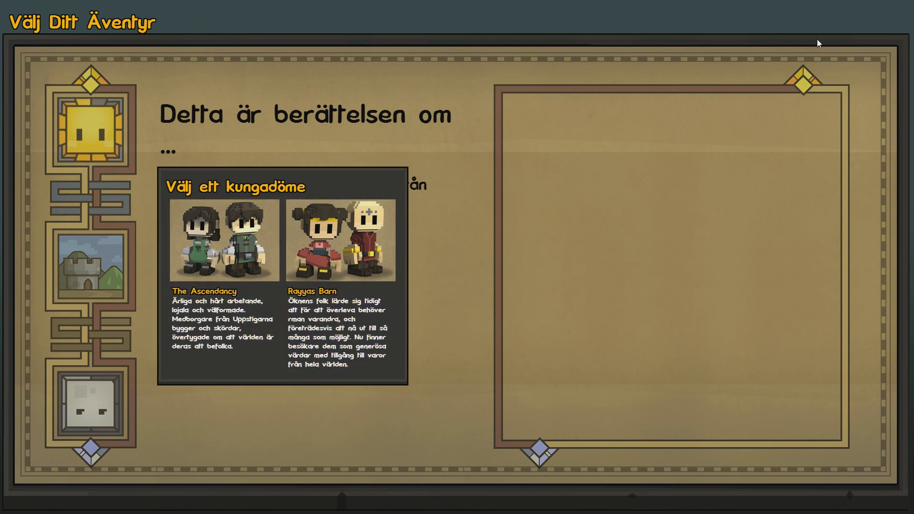
pyautogui.hotkey('alt', 'Tab')
# Examine the contents of the unpacked Swedish-Translation folder in a14 and its translations subfolder
pyautogui.click(401, 141)
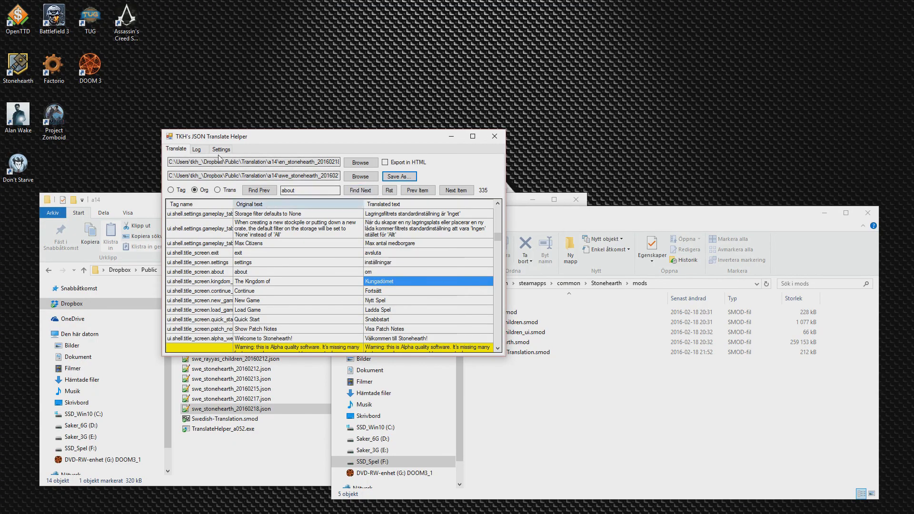
pyautogui.click(595, 430)
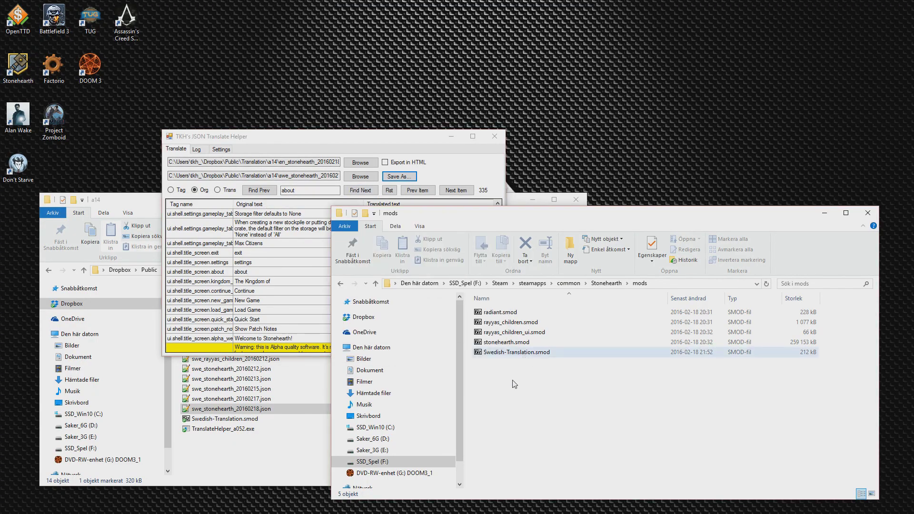
pyautogui.click(502, 355)
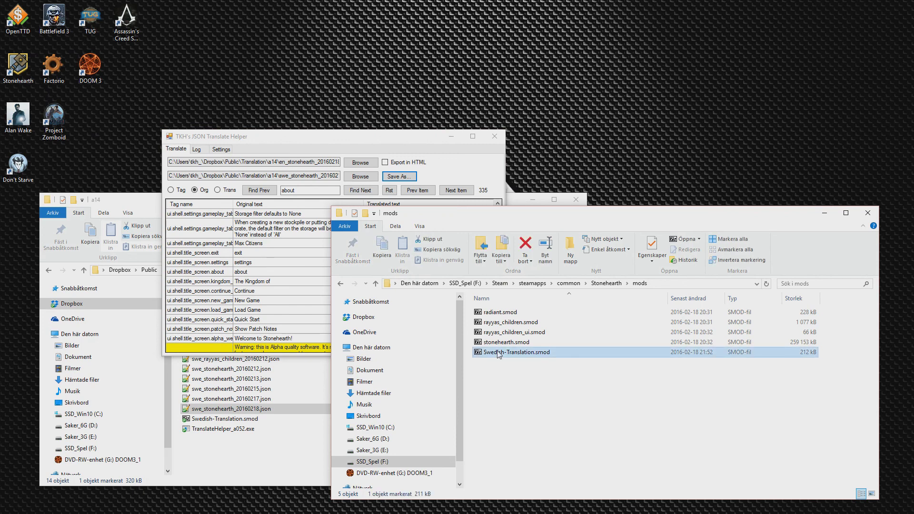
pyautogui.click(251, 434)
pyautogui.doubleClick(202, 309)
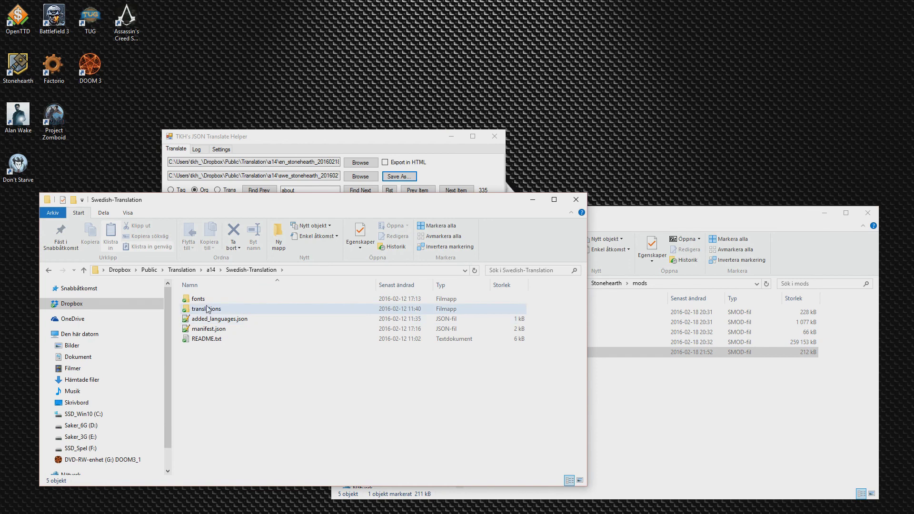
pyautogui.doubleClick(199, 309)
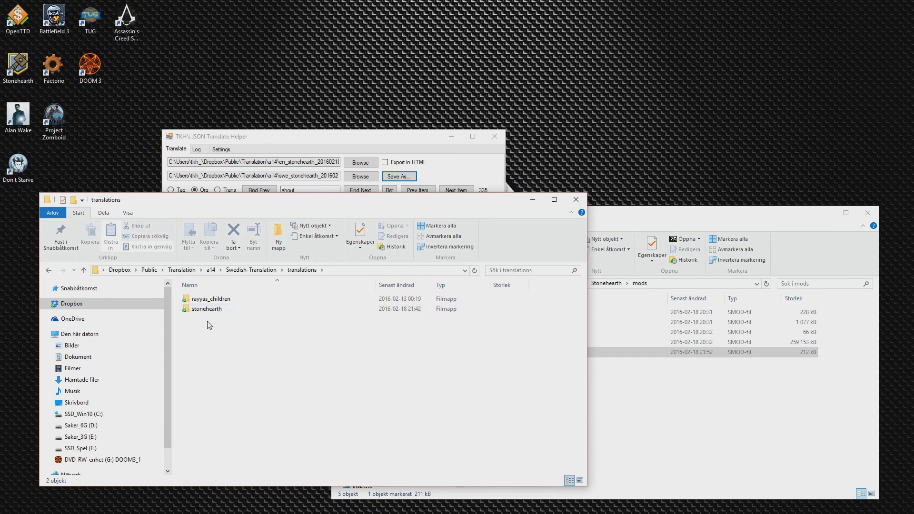
pyautogui.click(201, 310)
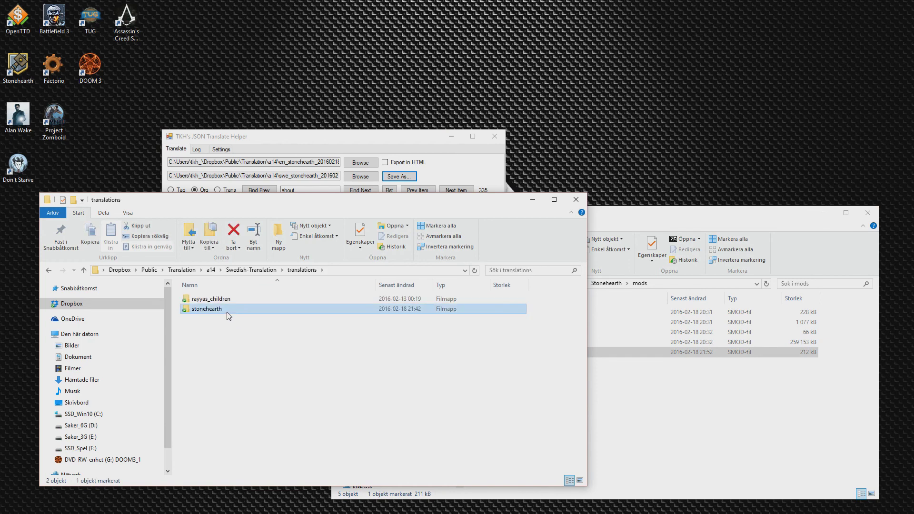
pyautogui.hotkey('alt', 'Left')
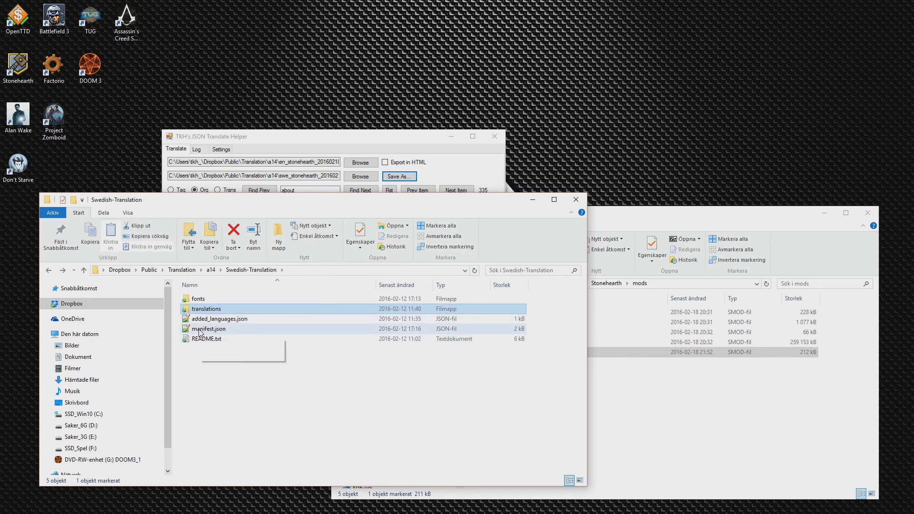
pyautogui.doubleClick(200, 310)
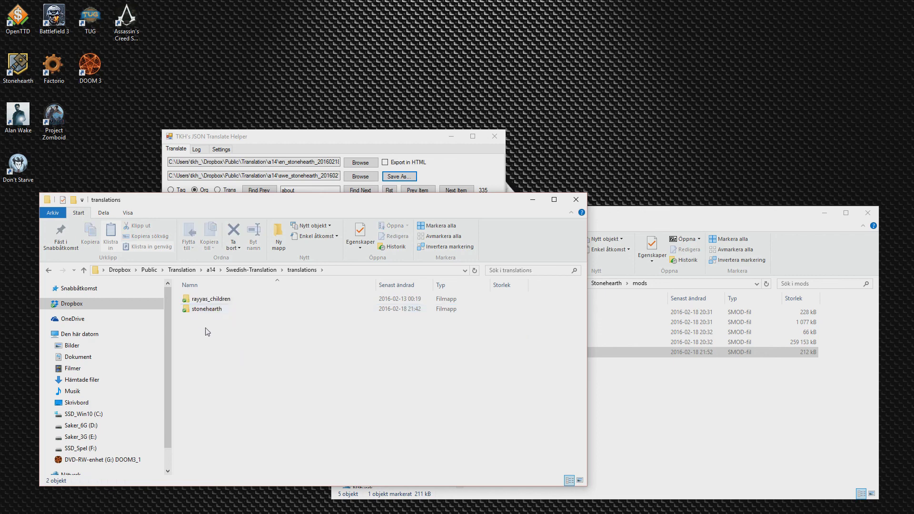
pyautogui.hotkey('alt', 'Left')
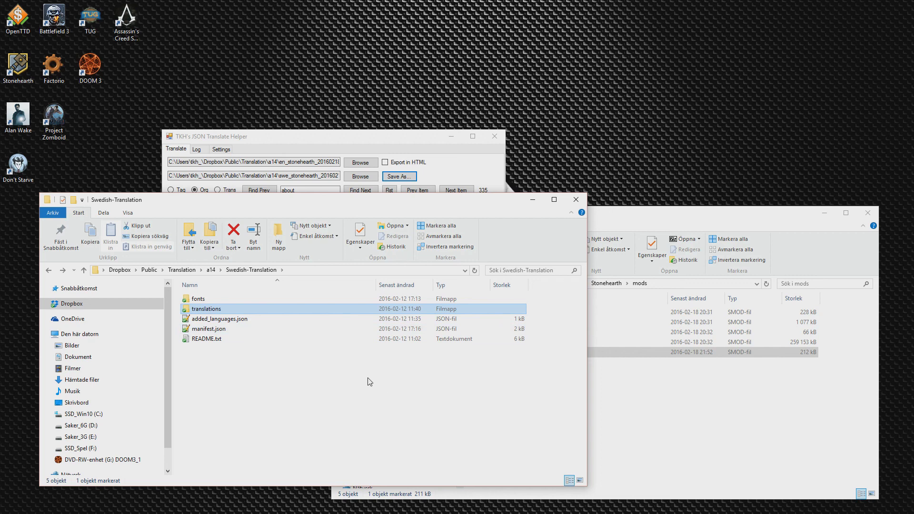
# Bring TKH's JSON Translate Helper to the front and move its window off the Swedish-Translation folder's file names
pyautogui.click(437, 418)
pyautogui.click(420, 133)
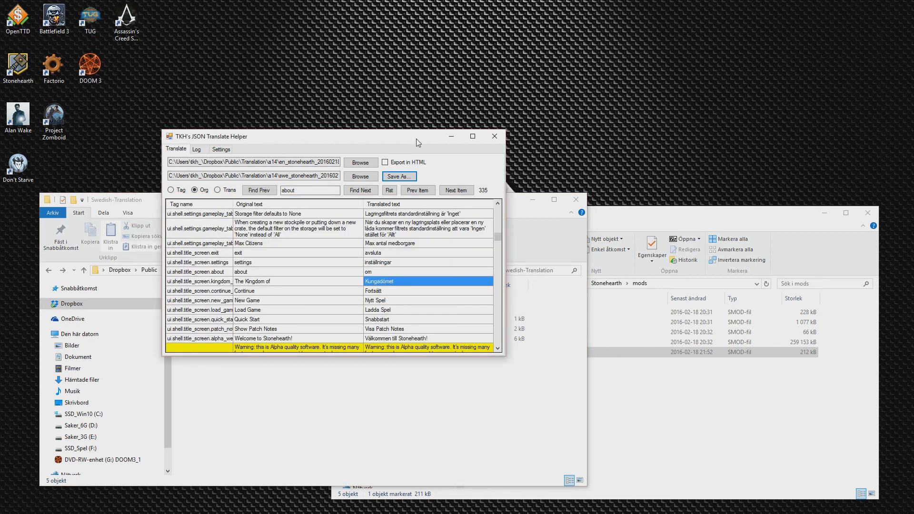
pyautogui.moveTo(417, 142); pyautogui.dragTo(505, 131)
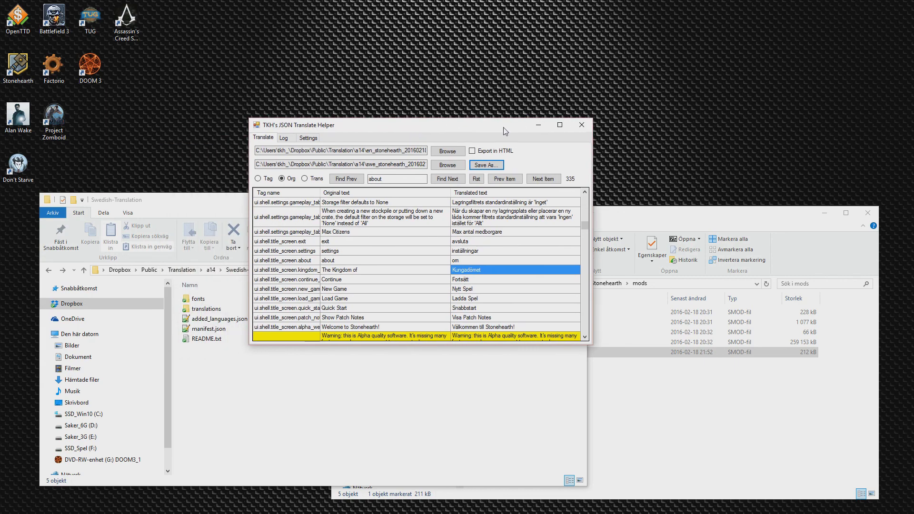